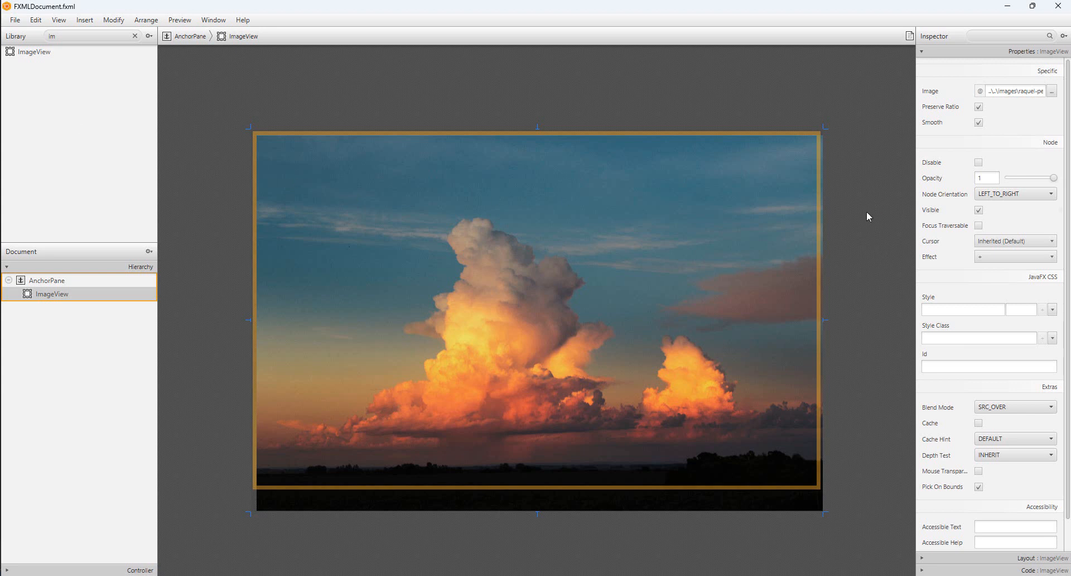
# Step: Preview the layout with the background image in a separate window, then close the preview
pyautogui.click(865, 211)
pyautogui.click(180, 20)
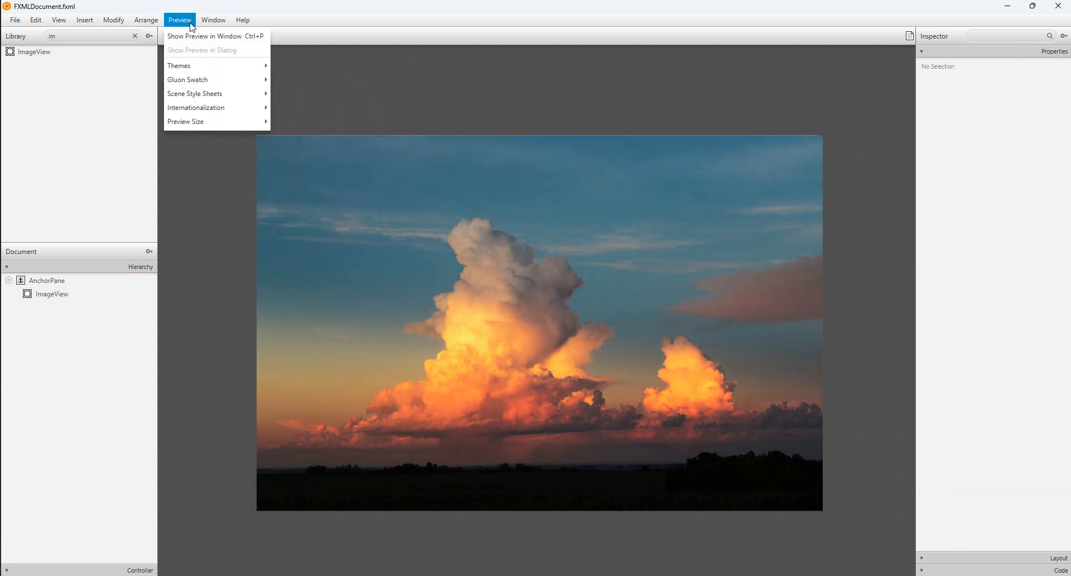
pyautogui.click(215, 36)
pyautogui.moveTo(350, 162); pyautogui.dragTo(314, 74)
pyautogui.click(777, 71)
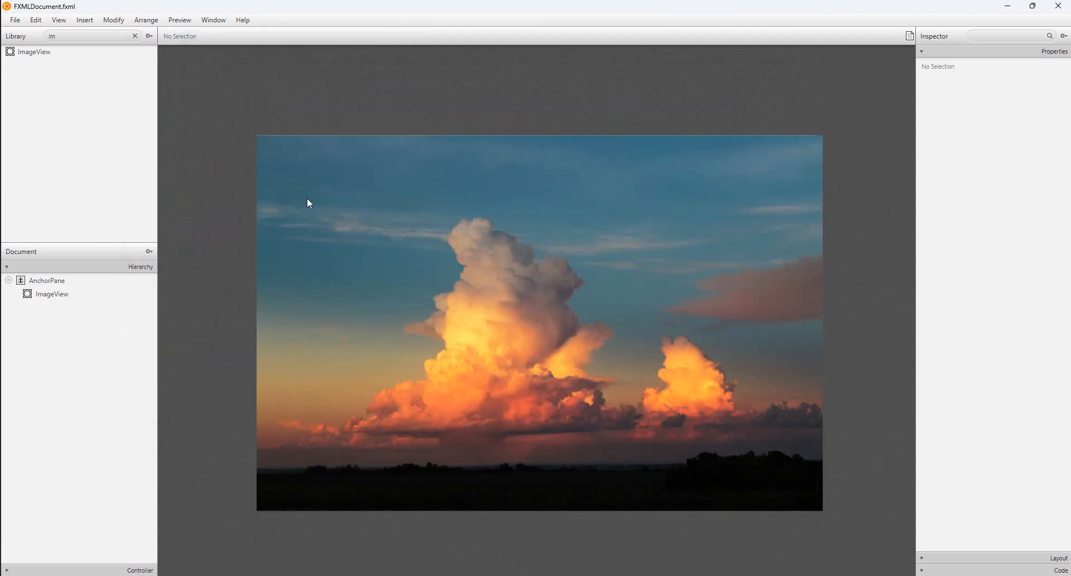
# Step: Add an HBox to the AnchorPane and size it as a wide band across the lower part of the sky image
pyautogui.doubleClick(74, 36)
pyautogui.press('BackSpace')
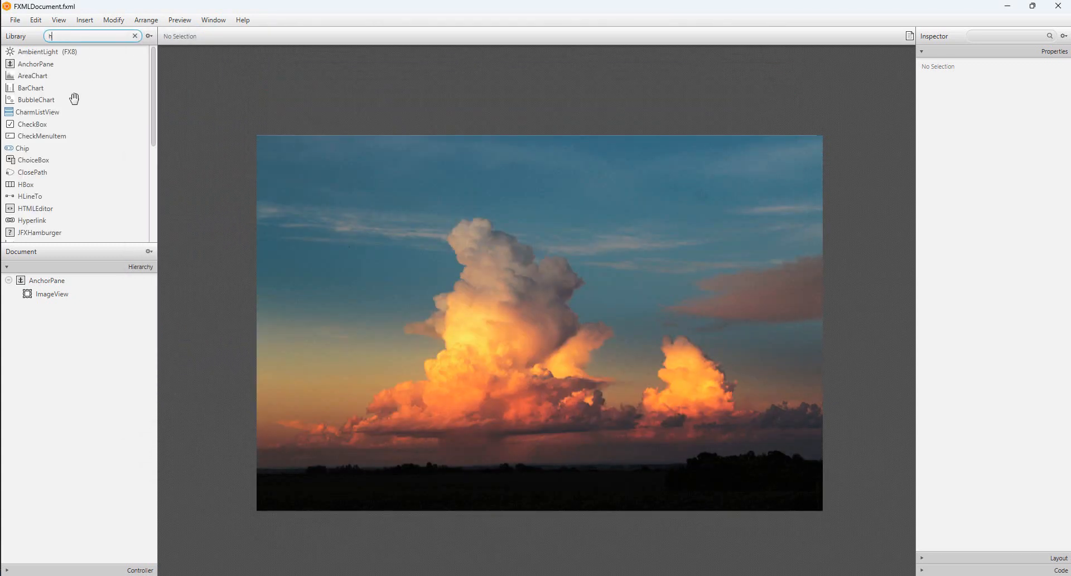
pyautogui.write('hb')
pyautogui.moveTo(22, 53); pyautogui.dragTo(815, 457)
pyautogui.moveTo(537, 483); pyautogui.dragTo(538, 489)
pyautogui.moveTo(537, 424); pyautogui.dragTo(537, 400)
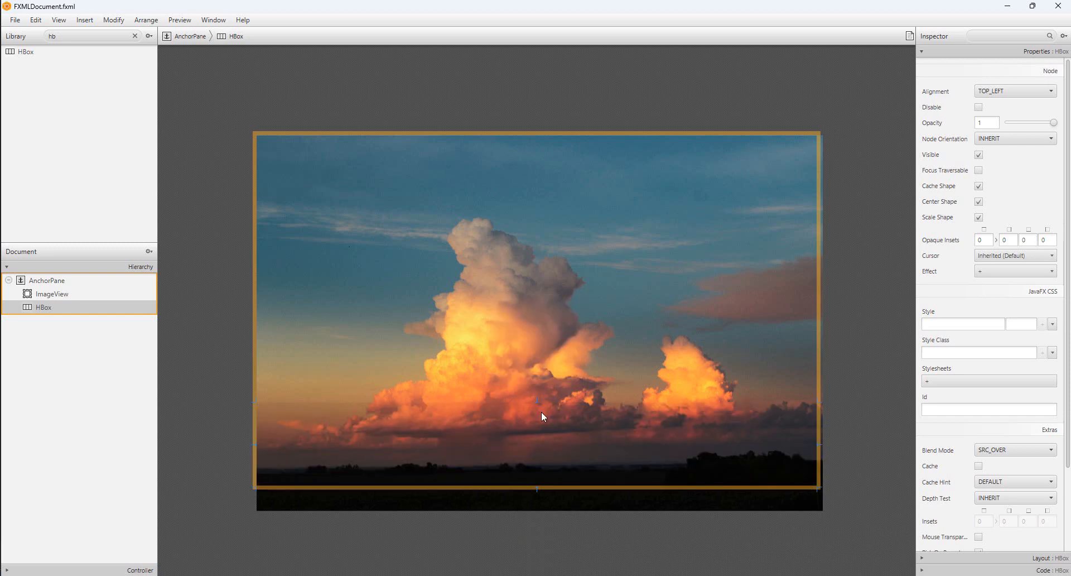
# Step: Style the HBox with -fx-background-color rgba(255, 255, 255, .4), the style class transparent-style and the stylesheet style.css
pyautogui.click(969, 324)
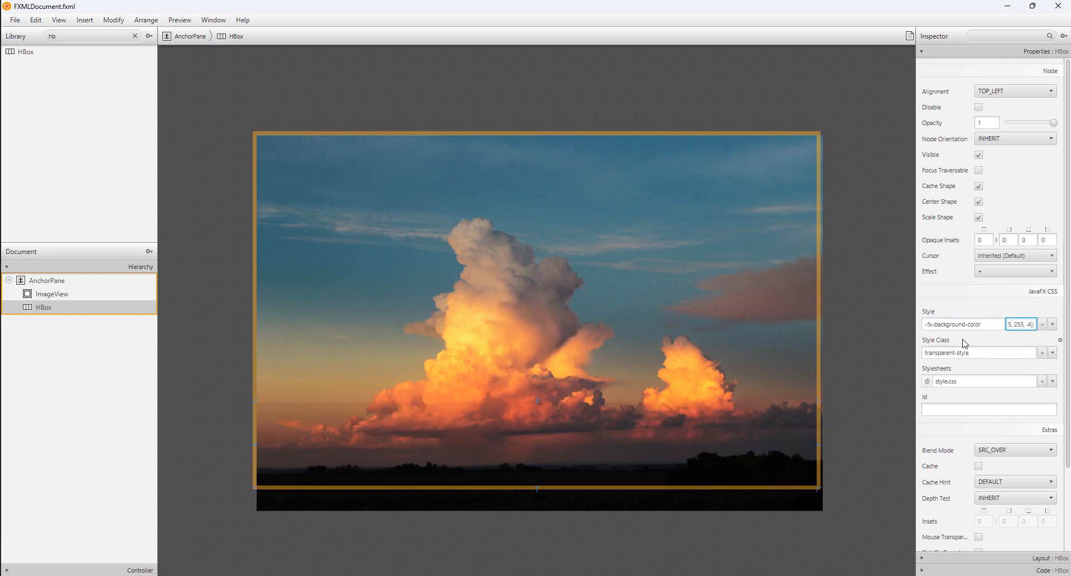
pyautogui.click(735, 293)
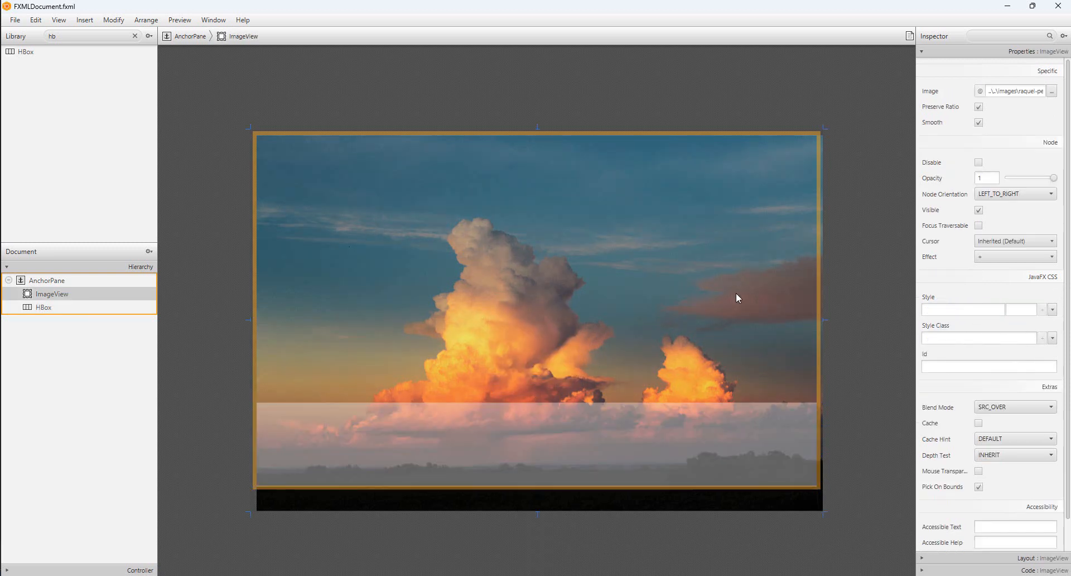
pyautogui.click(623, 448)
pyautogui.click(587, 315)
pyautogui.click(844, 373)
# Step: Widen the HBox so that it reaches the outer edge of the sky image
pyautogui.click(812, 440)
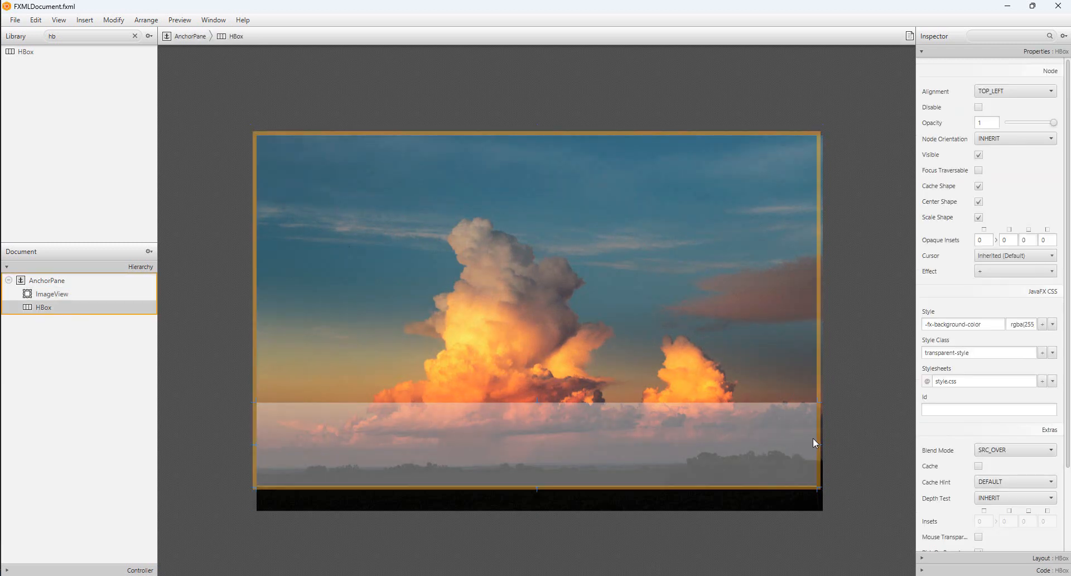
pyautogui.click(858, 430)
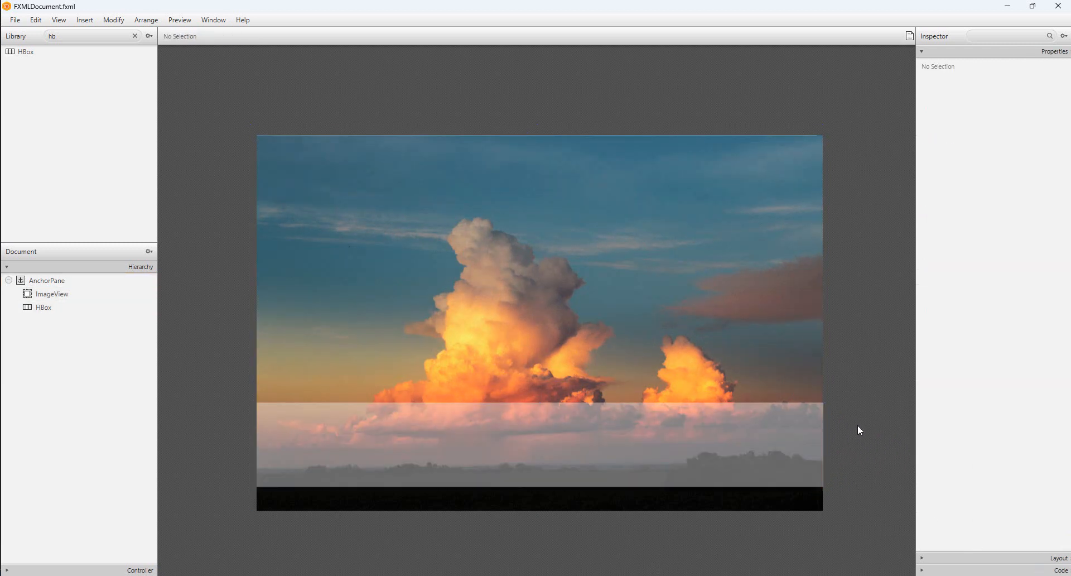
pyautogui.click(794, 434)
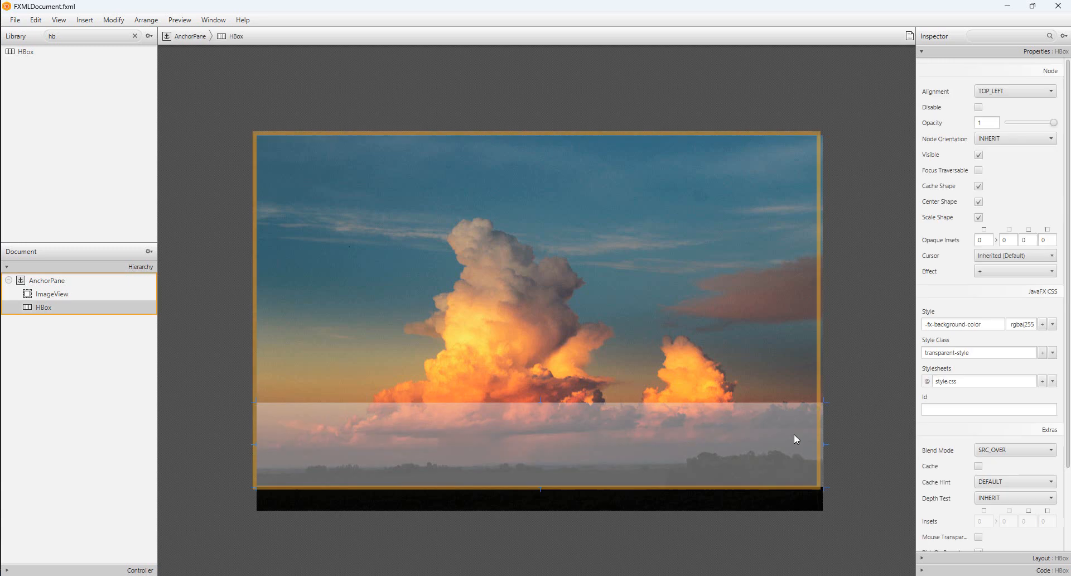
# Step: Preview the layout with the translucent HBox band in a separate window, then close the preview
pyautogui.click(854, 435)
pyautogui.click(180, 19)
pyautogui.click(195, 37)
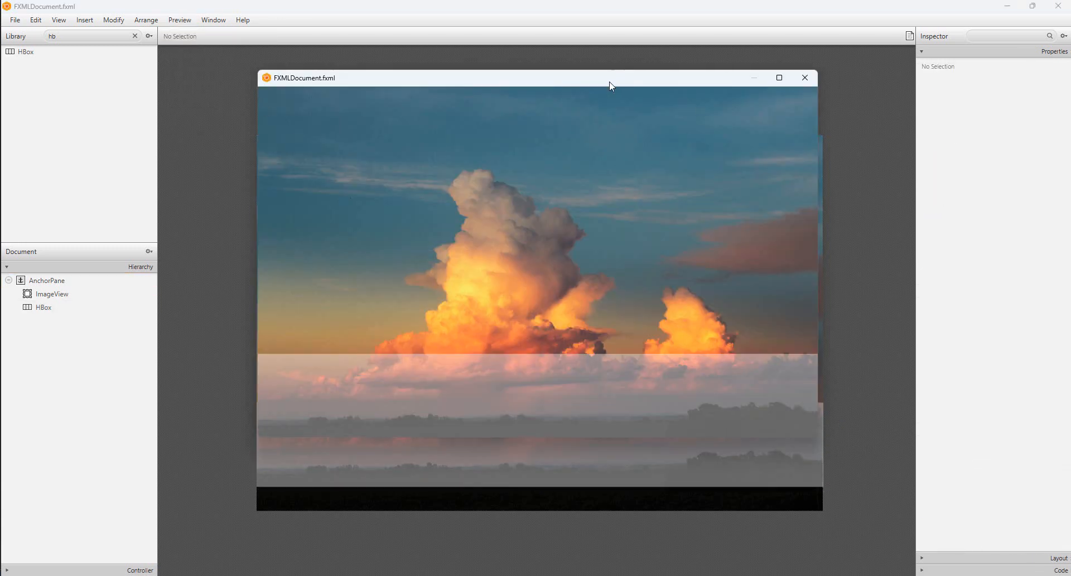
pyautogui.moveTo(609, 81); pyautogui.dragTo(578, 81)
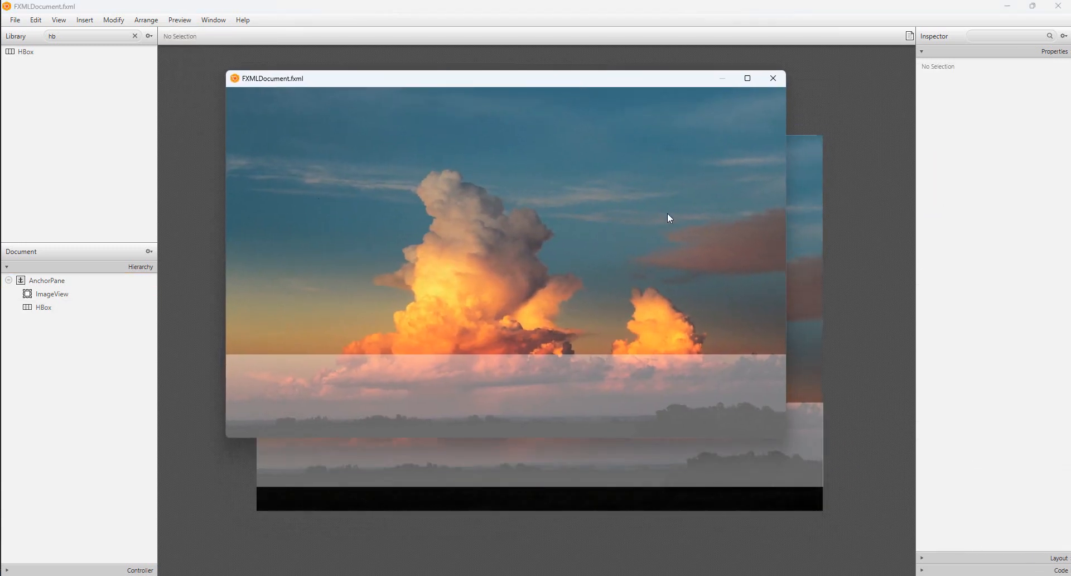
pyautogui.click(773, 78)
# Step: Switch to NetBeans, save WeatherAppDemo.java, and return to FXMLDocument.fxml in Scene Builder
pyautogui.click(1007, 7)
pyautogui.click(347, 166)
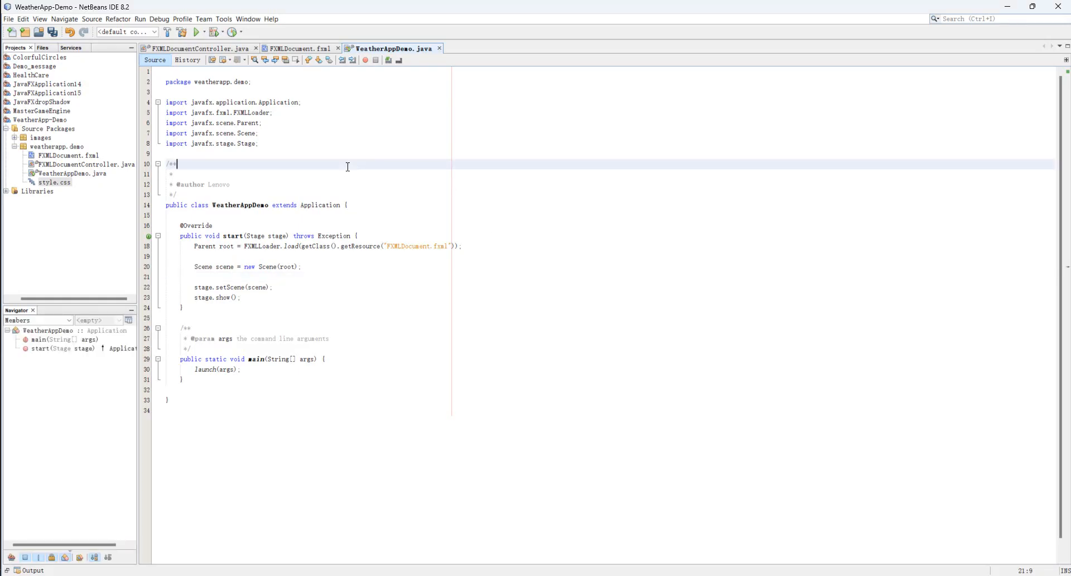
pyautogui.hotkey('ctrl', 's')
pyautogui.click(1008, 6)
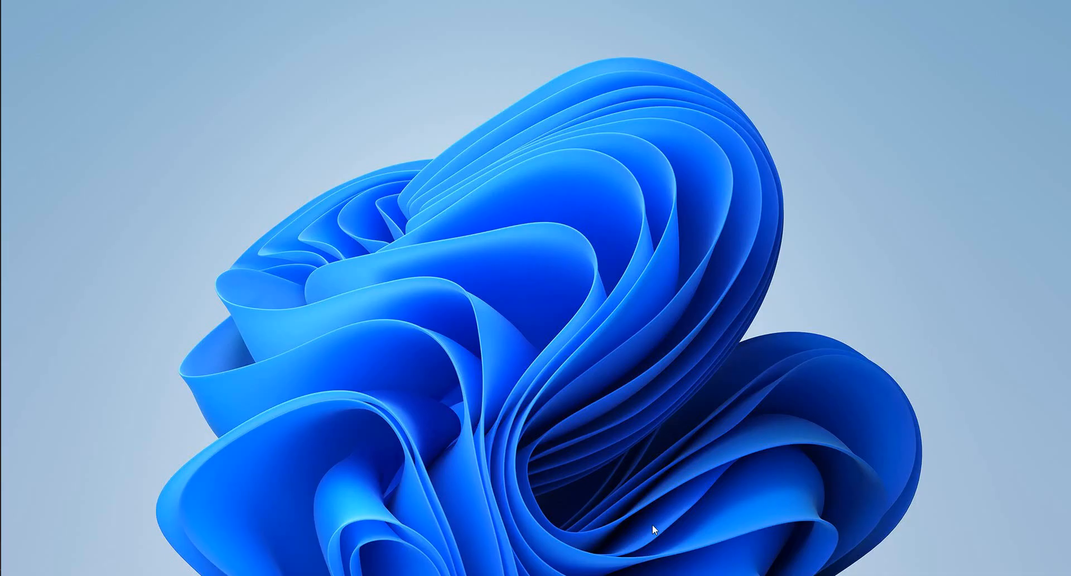
pyautogui.click(538, 575)
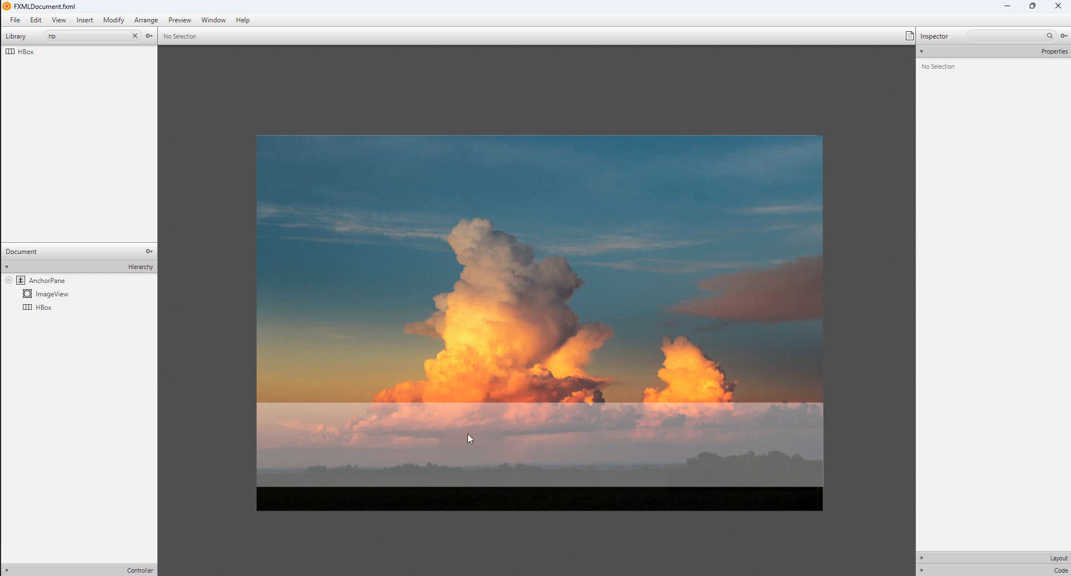
# Step: Insert a Pane inside the HBox and narrow it to about one fifth of the band's width
pyautogui.doubleClick(68, 38)
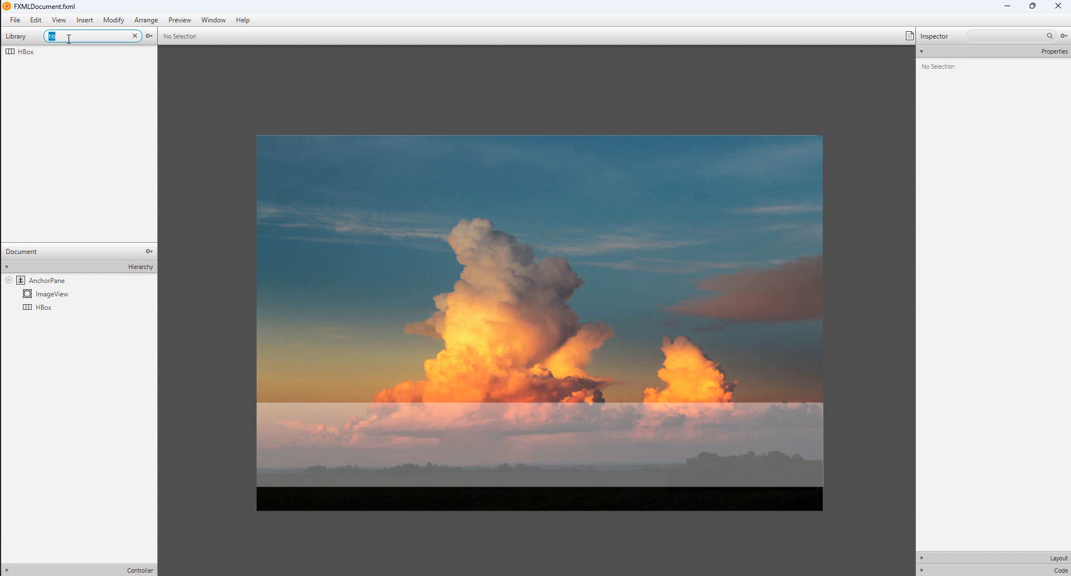
pyautogui.write('[pa')
pyautogui.press('BackSpace')
pyautogui.press('BackSpace')
pyautogui.write('pa')
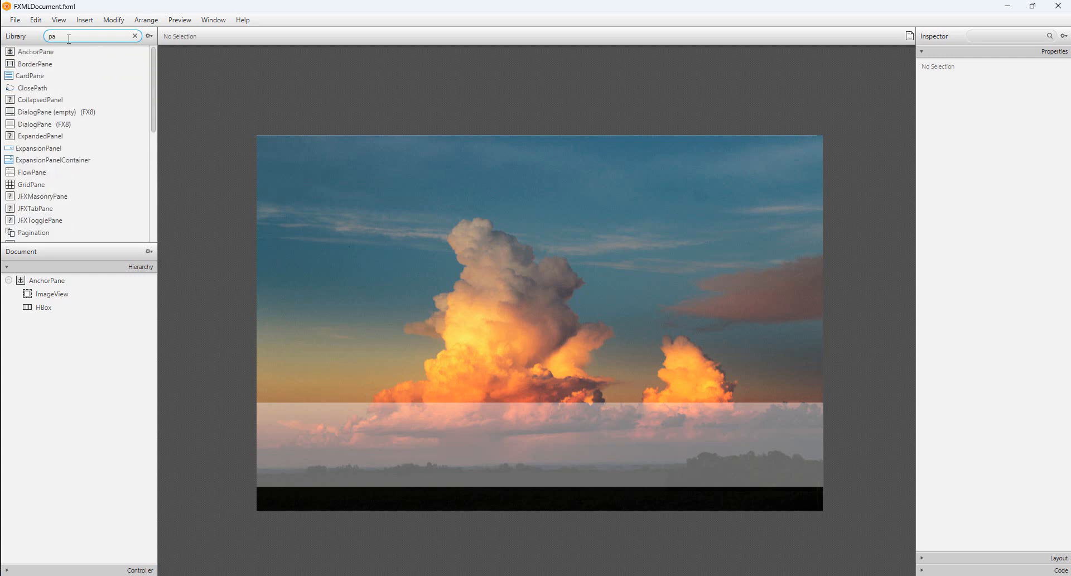
pyautogui.scroll(-1, 64, 123)
pyautogui.moveTo(28, 209); pyautogui.dragTo(331, 445)
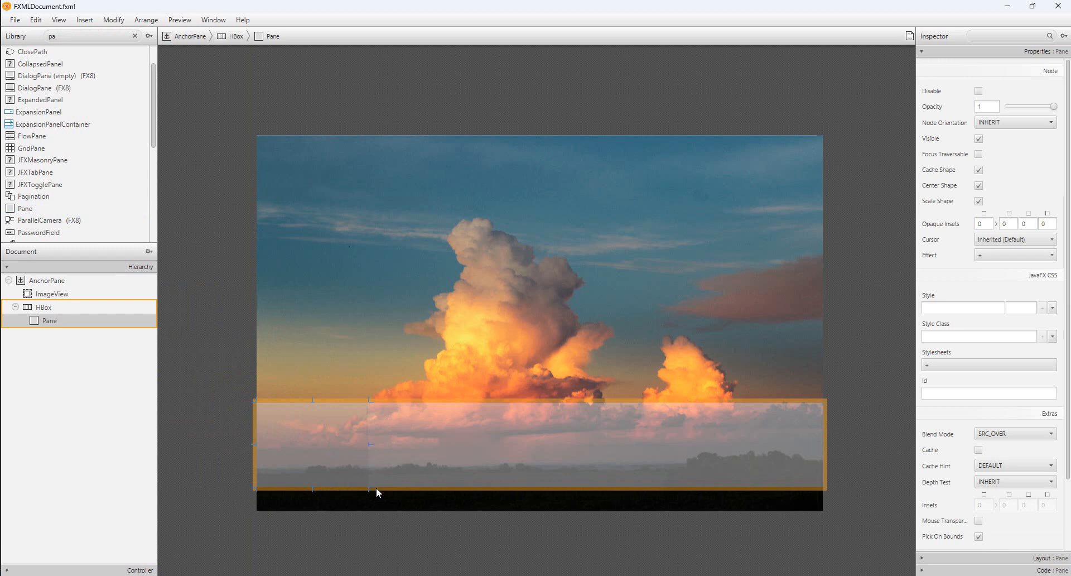
pyautogui.moveTo(368, 489); pyautogui.dragTo(360, 486)
# Step: Place an ImageView inside the Pane, shrink it and position it within the Pane's height
pyautogui.doubleClick(84, 35)
pyautogui.write('im')
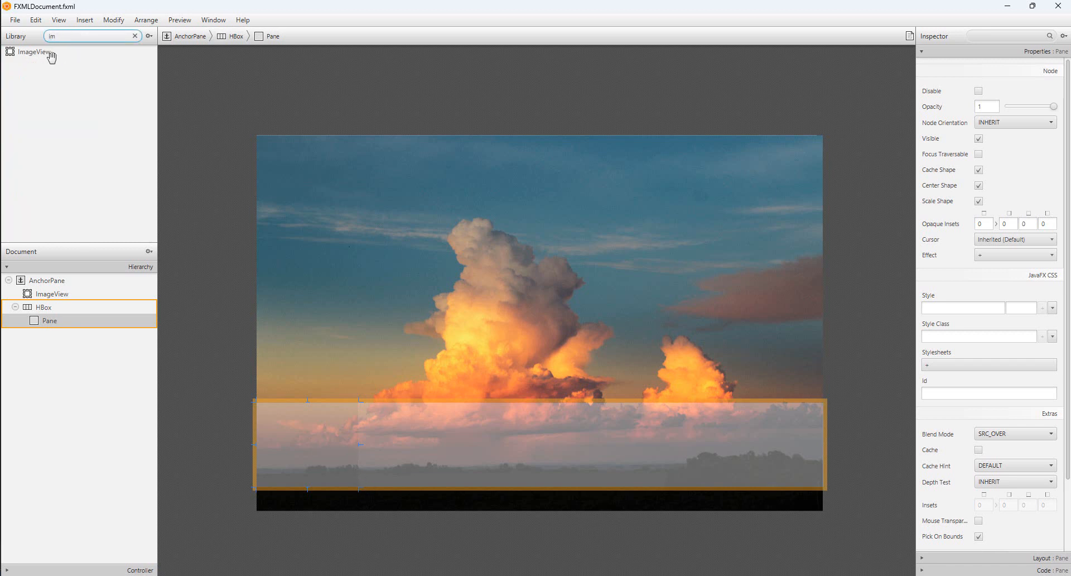
pyautogui.moveTo(51, 54); pyautogui.dragTo(305, 447)
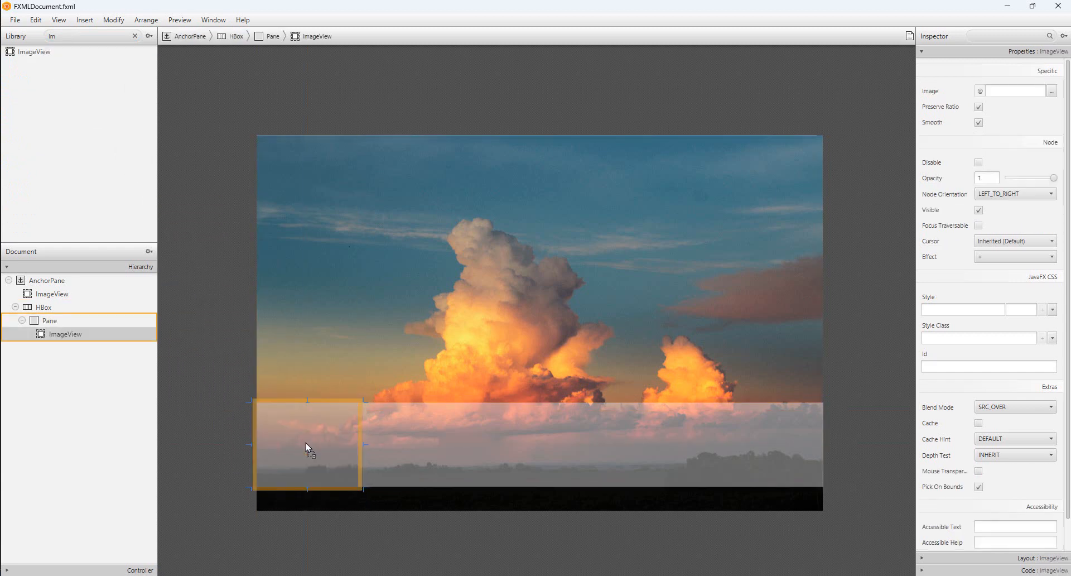
pyautogui.moveTo(363, 488); pyautogui.dragTo(315, 456)
pyautogui.moveTo(287, 439); pyautogui.dragTo(306, 446)
# Step: Load the sunny-96 picture from the project's src/images folder into the Pane's ImageView
pyautogui.click(1060, 91)
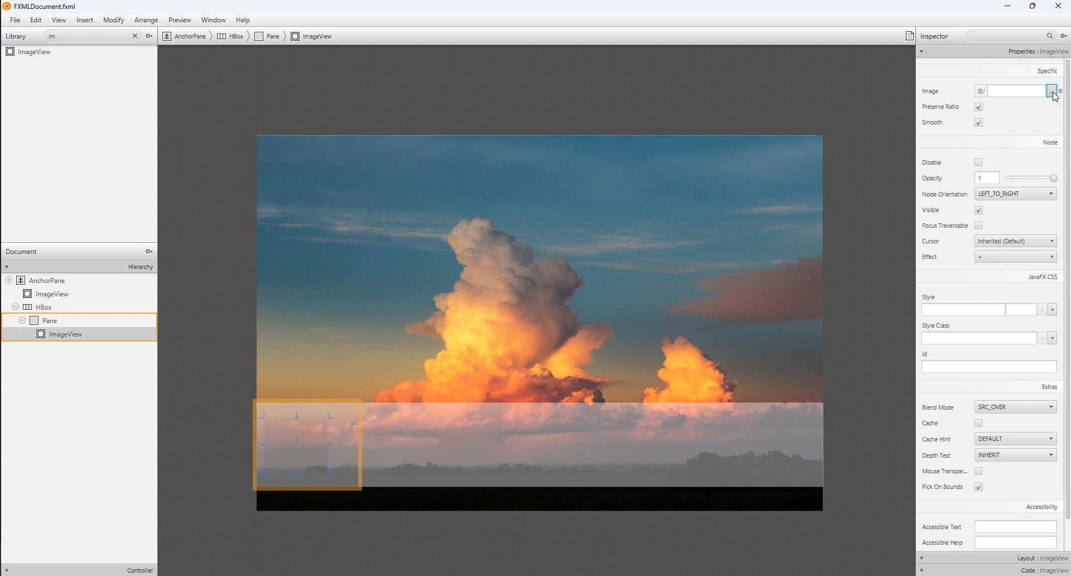
pyautogui.click(1051, 91)
pyautogui.click(146, 44)
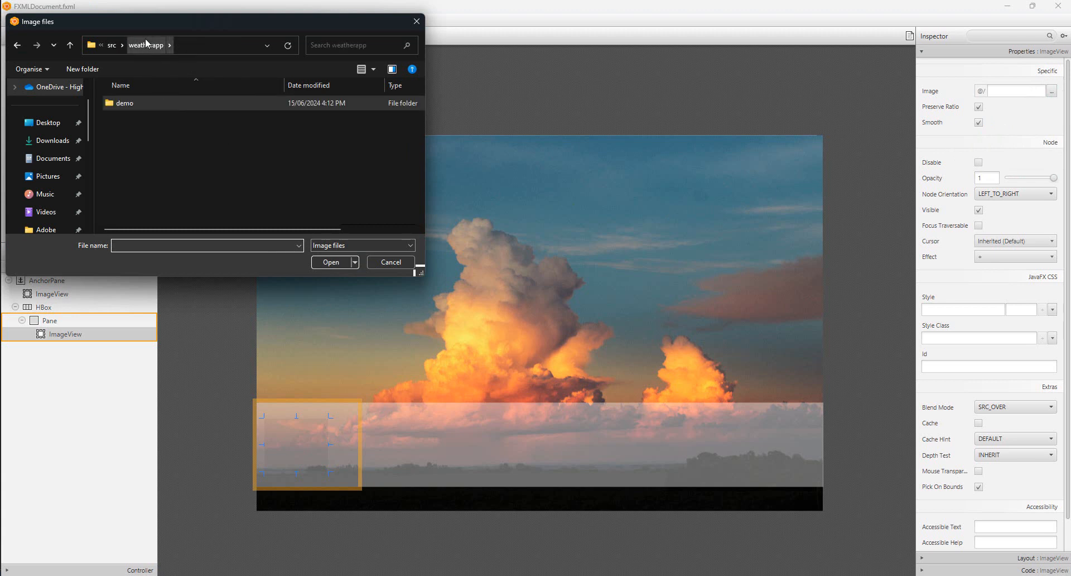
pyautogui.doubleClick(153, 103)
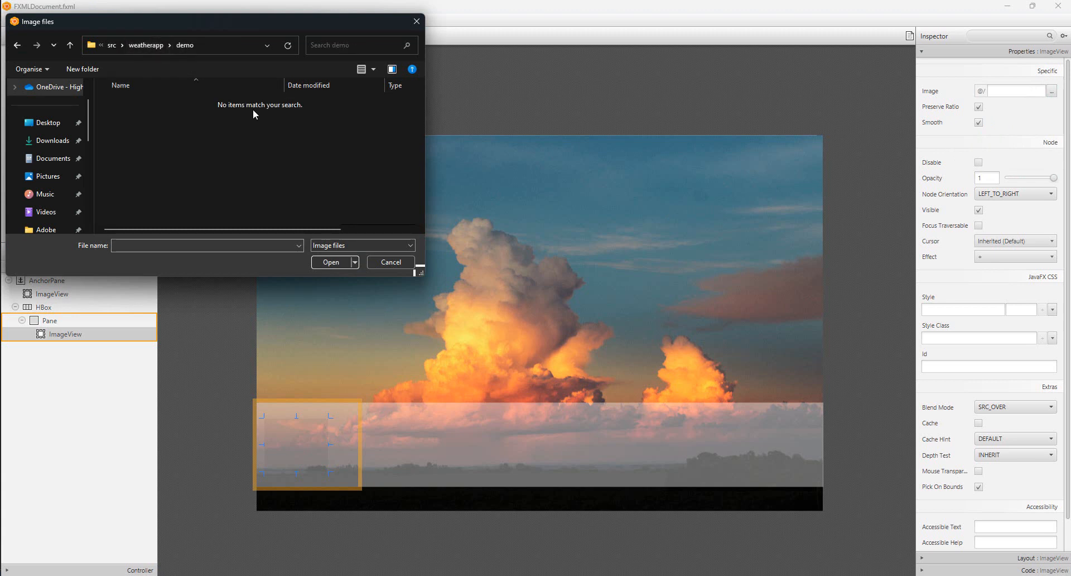
pyautogui.click(139, 45)
pyautogui.click(182, 45)
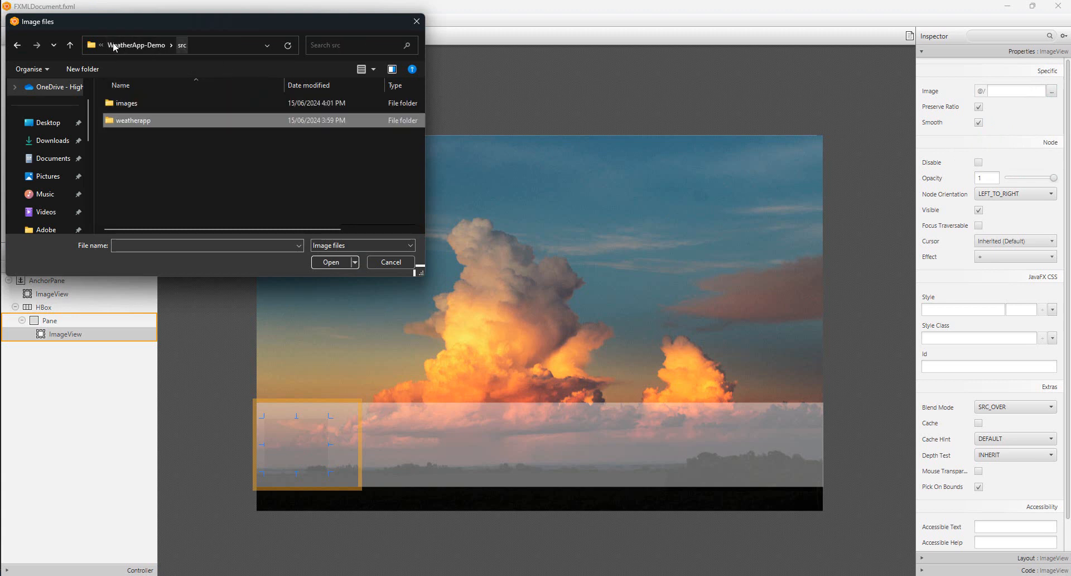
pyautogui.doubleClick(135, 102)
pyautogui.click(256, 184)
pyautogui.click(331, 262)
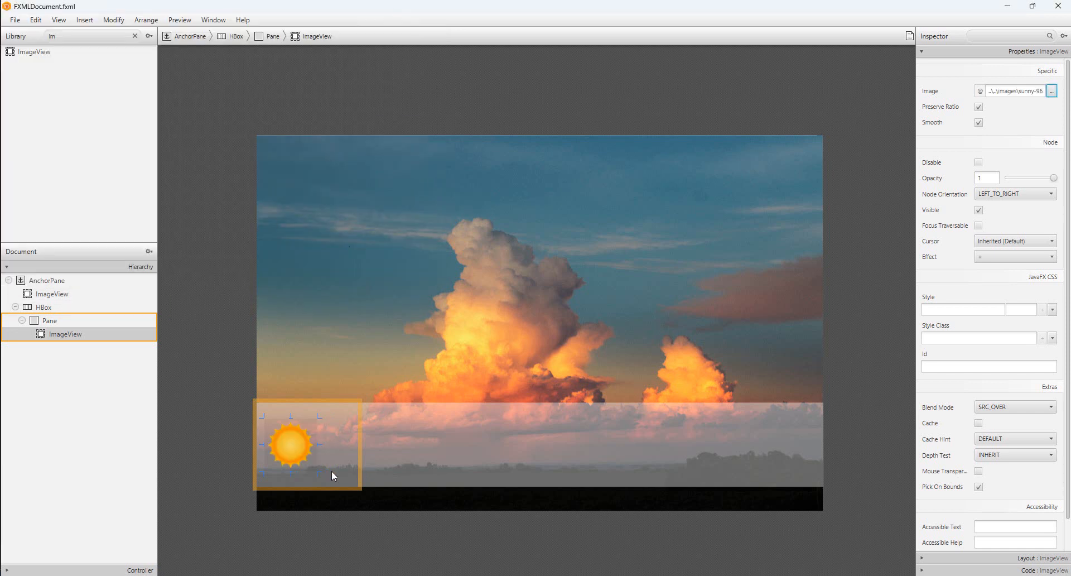
# Step: Scale down the sun icon and centre it vertically near the start of the Pane
pyautogui.moveTo(319, 471); pyautogui.dragTo(296, 450)
pyautogui.click(353, 342)
pyautogui.click(292, 450)
pyautogui.click(334, 354)
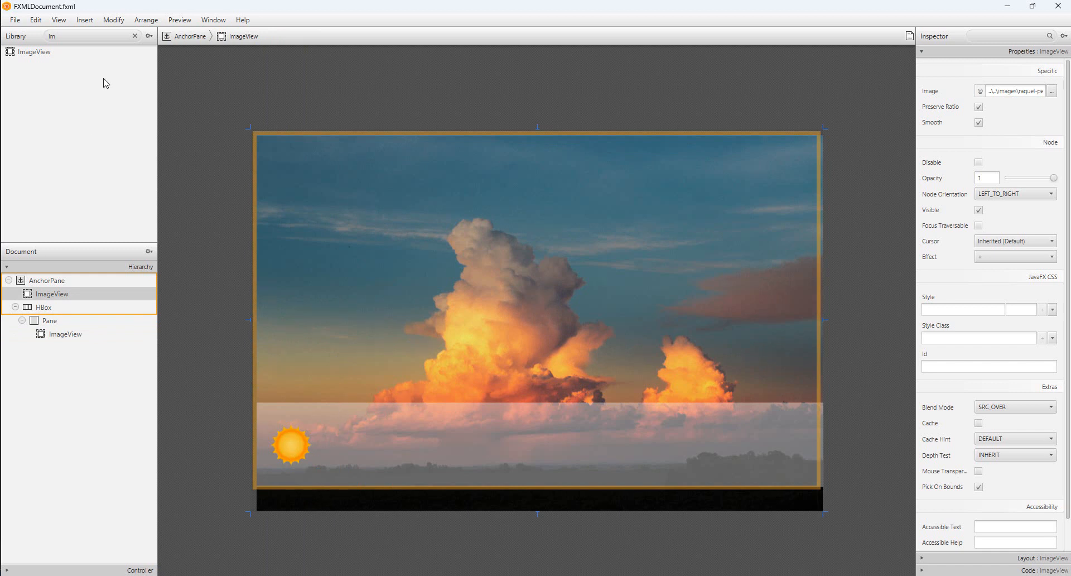
# Step: Add a Text element beside the sun icon in the Pane and make it read TODAY
pyautogui.doubleClick(85, 36)
pyautogui.write('te')
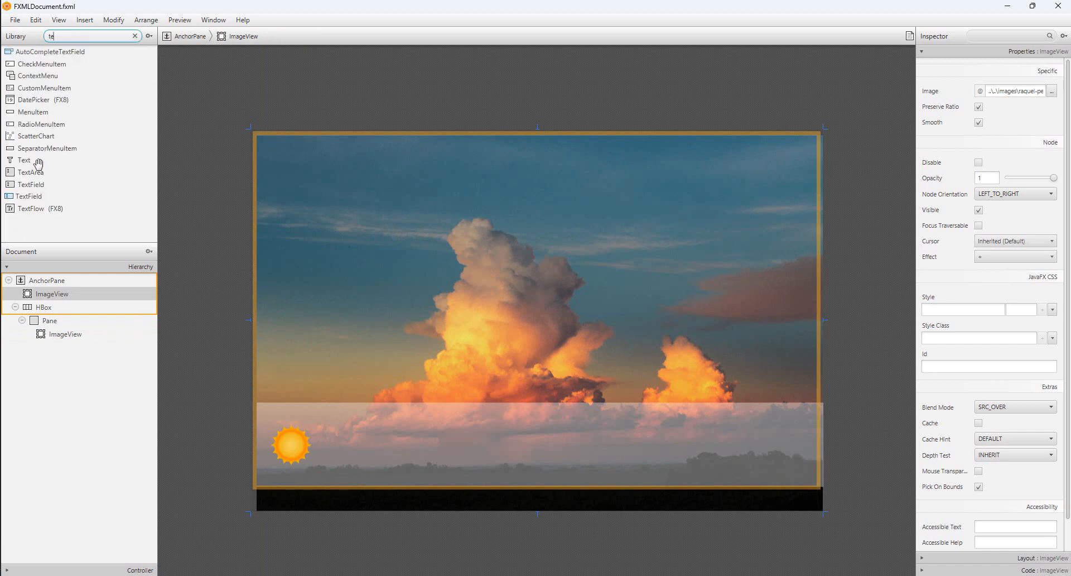
pyautogui.moveTo(36, 161); pyautogui.dragTo(327, 444)
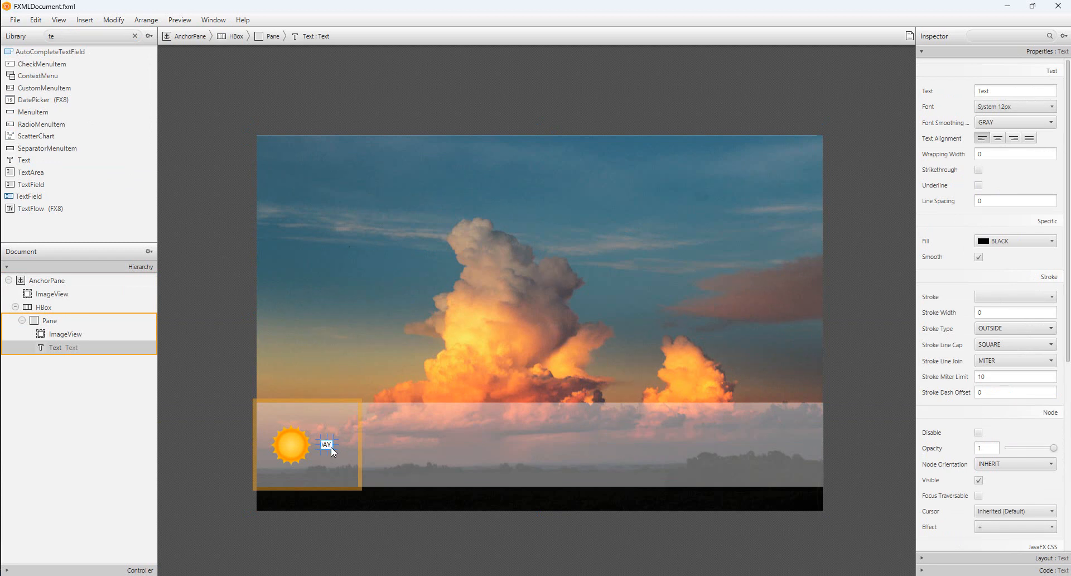
pyautogui.press('Return')
pyautogui.click(401, 438)
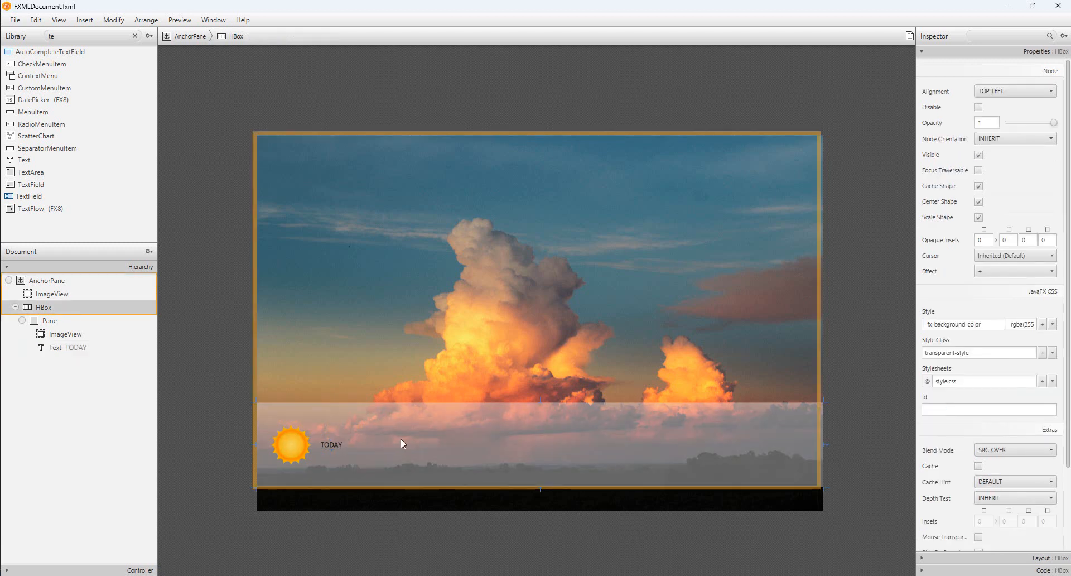
# Step: Set the TODAY text's fill to light grey #e8e8e8
pyautogui.click(339, 441)
pyautogui.click(1032, 243)
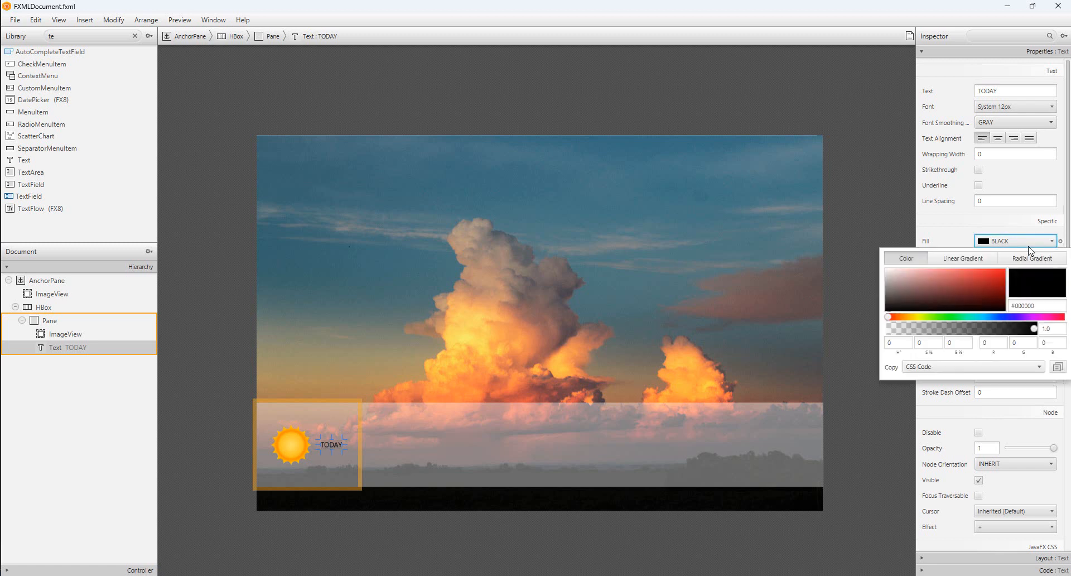
pyautogui.moveTo(900, 276); pyautogui.dragTo(883, 273)
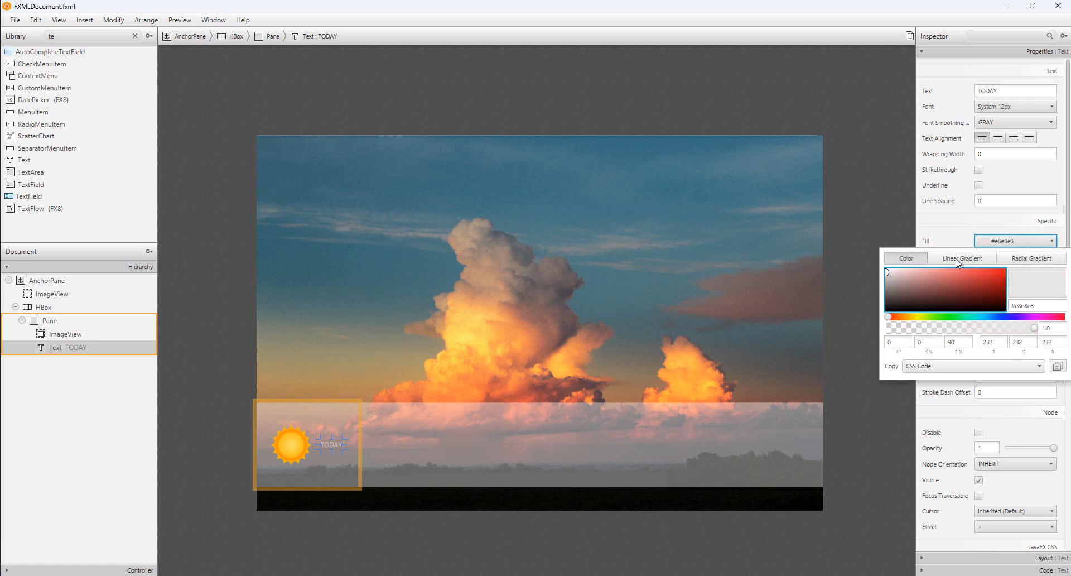
pyautogui.click(995, 228)
# Step: Set the TODAY text's fill to near-black #141414
pyautogui.click(1012, 241)
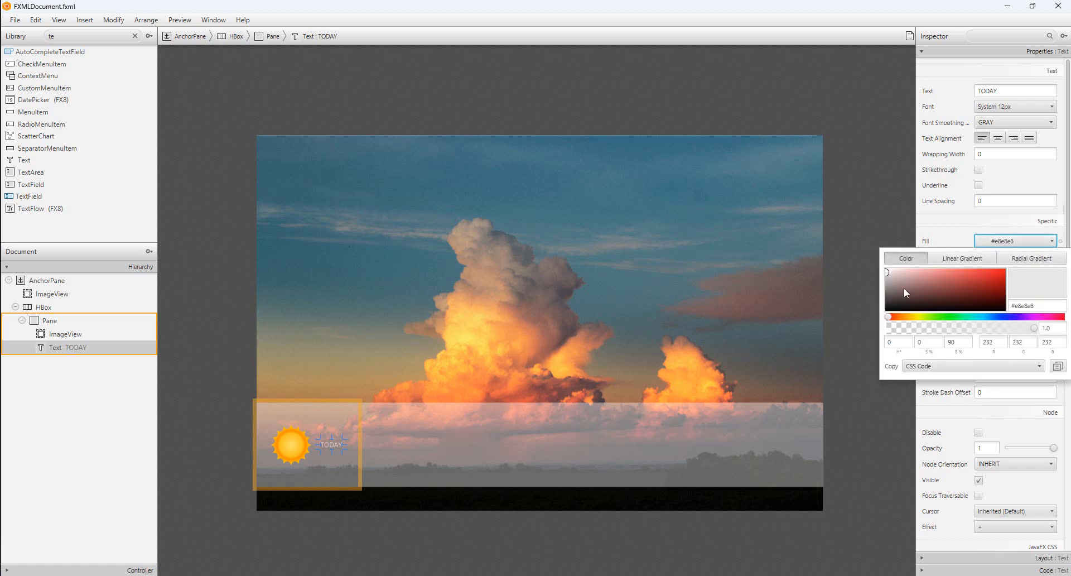
pyautogui.click(886, 307)
pyautogui.click(1030, 107)
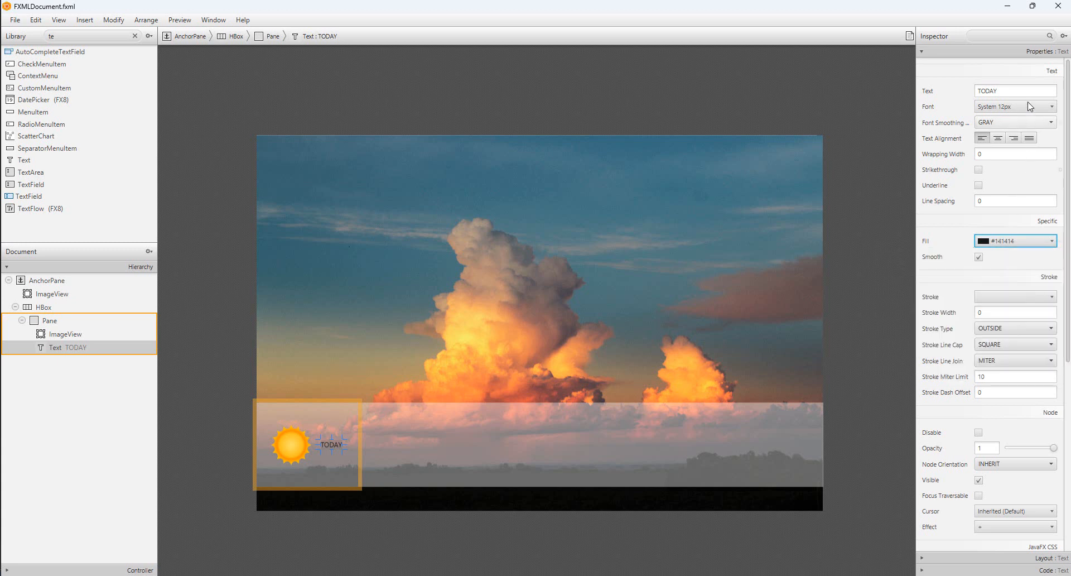
# Step: Set the TODAY text's font size to 13 and move the text slightly upward beside the sun icon
pyautogui.click(1050, 109)
pyautogui.moveTo(994, 155); pyautogui.dragTo(996, 160)
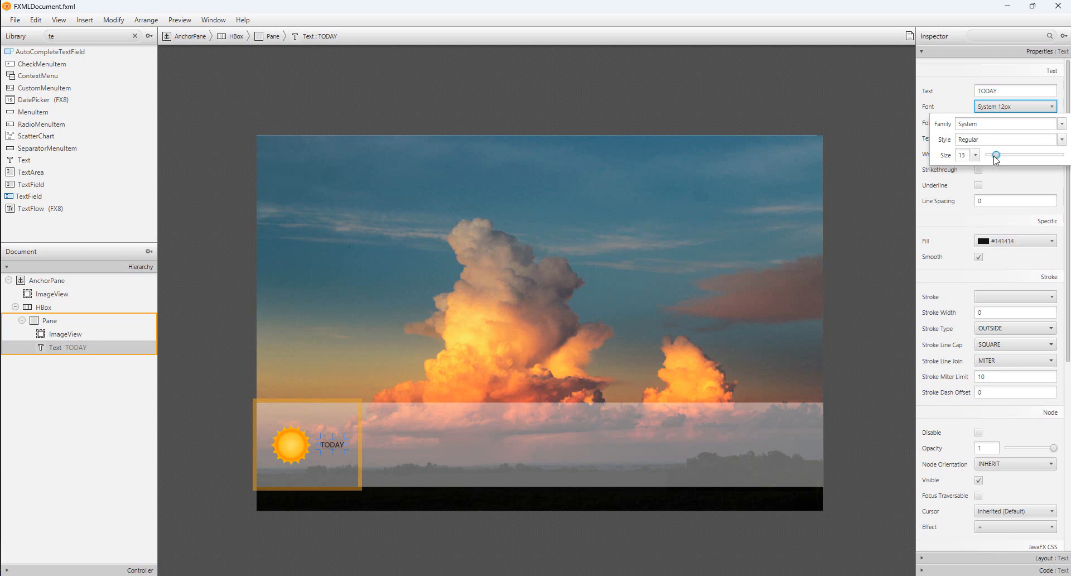
pyautogui.click(392, 441)
pyautogui.click(336, 444)
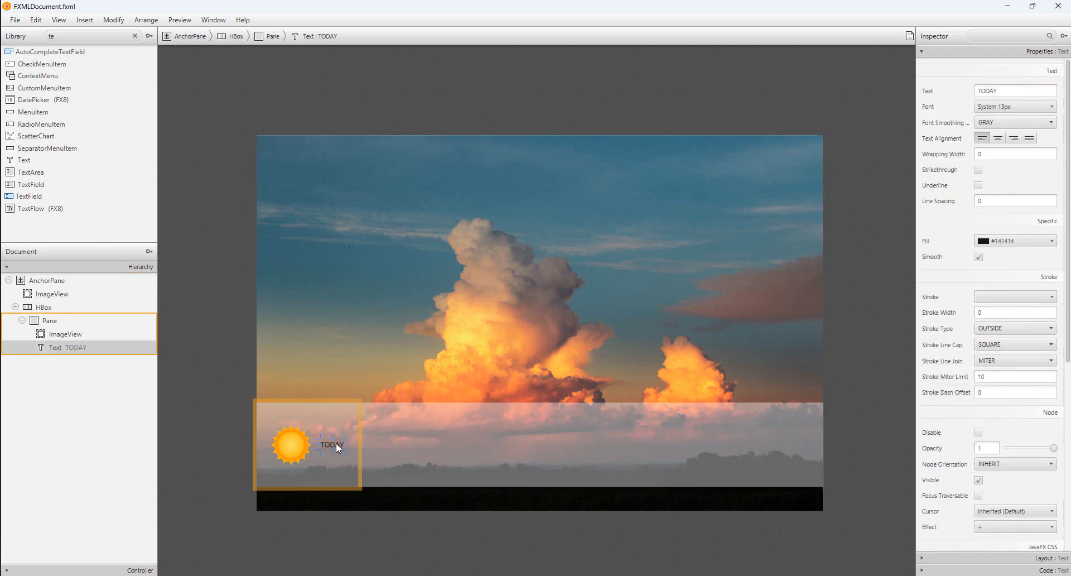
pyautogui.moveTo(335, 444); pyautogui.dragTo(332, 439)
# Step: Duplicate the TODAY text, place the copy just below it and make it read 12
pyautogui.rightClick(331, 436)
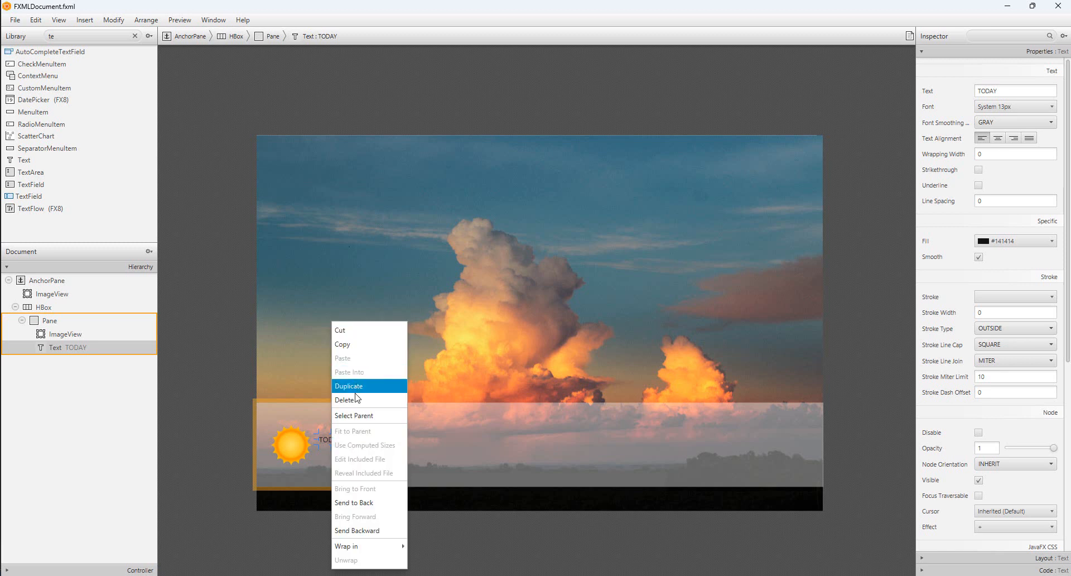
pyautogui.click(355, 392)
pyautogui.moveTo(334, 444); pyautogui.dragTo(327, 449)
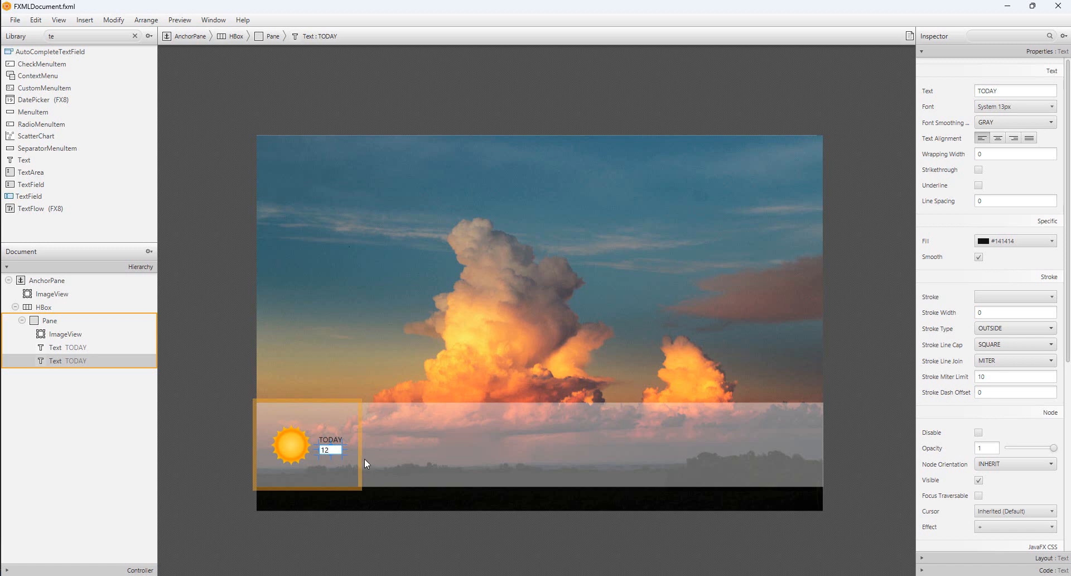
pyautogui.press('Return')
# Step: Set the 12 text's fill to off-white #fcf8f8 and its font size to 48
pyautogui.click(1032, 240)
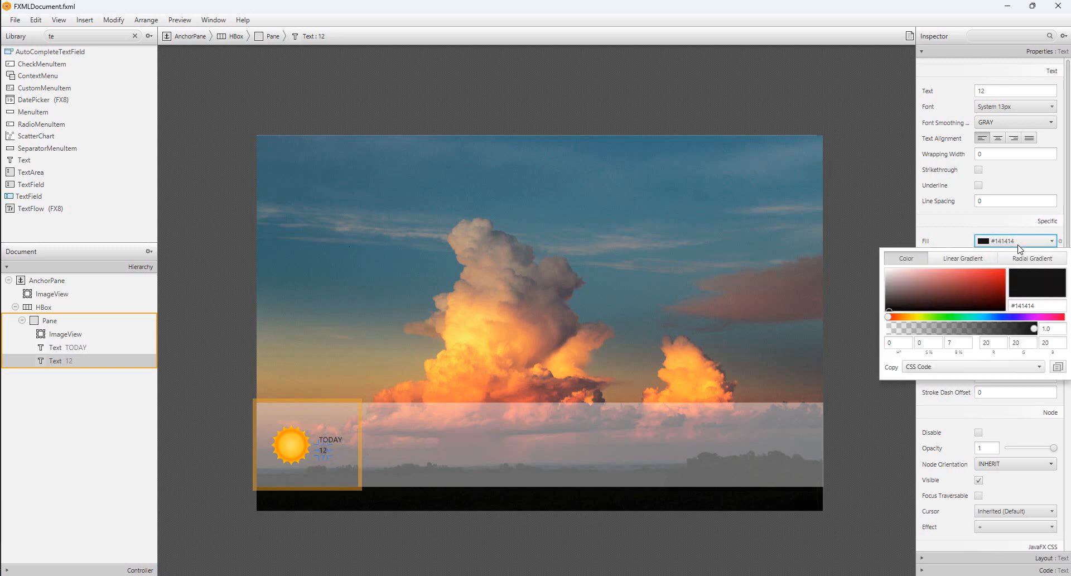
pyautogui.moveTo(897, 290); pyautogui.dragTo(889, 272)
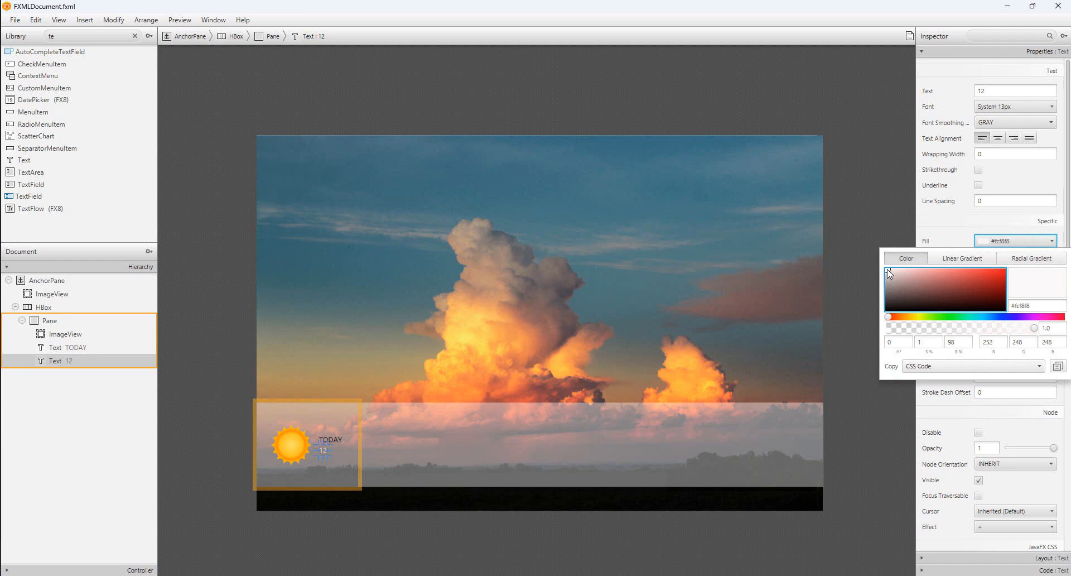
pyautogui.click(1021, 106)
pyautogui.moveTo(996, 155); pyautogui.dragTo(1024, 180)
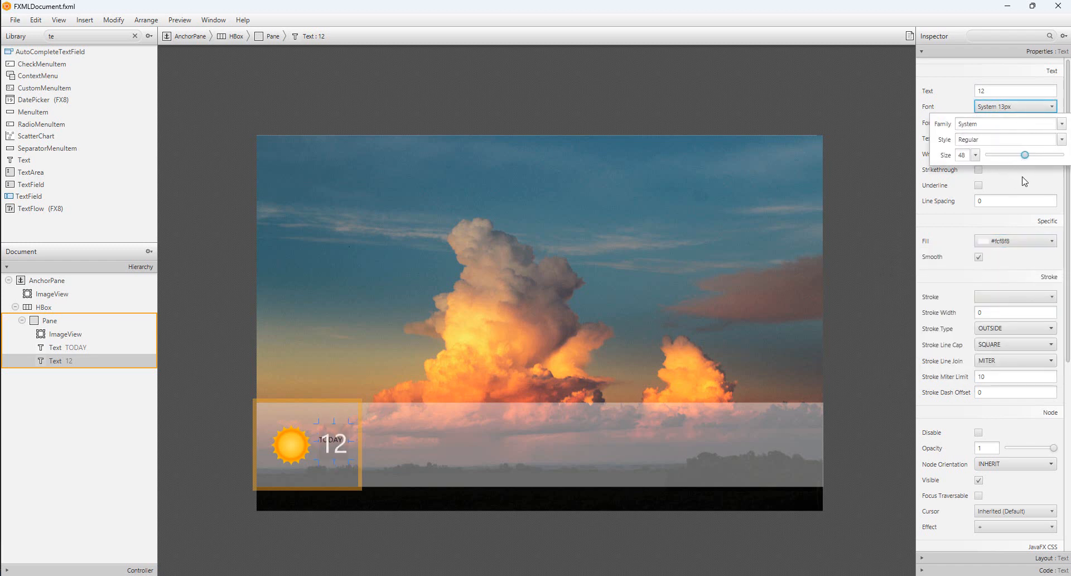
# Step: Stack the TODAY text above the large 12 beside the sun icon, shifting both until they no longer overlap
pyautogui.moveTo(335, 444); pyautogui.dragTo(329, 464)
pyautogui.click(336, 426)
pyautogui.click(335, 440)
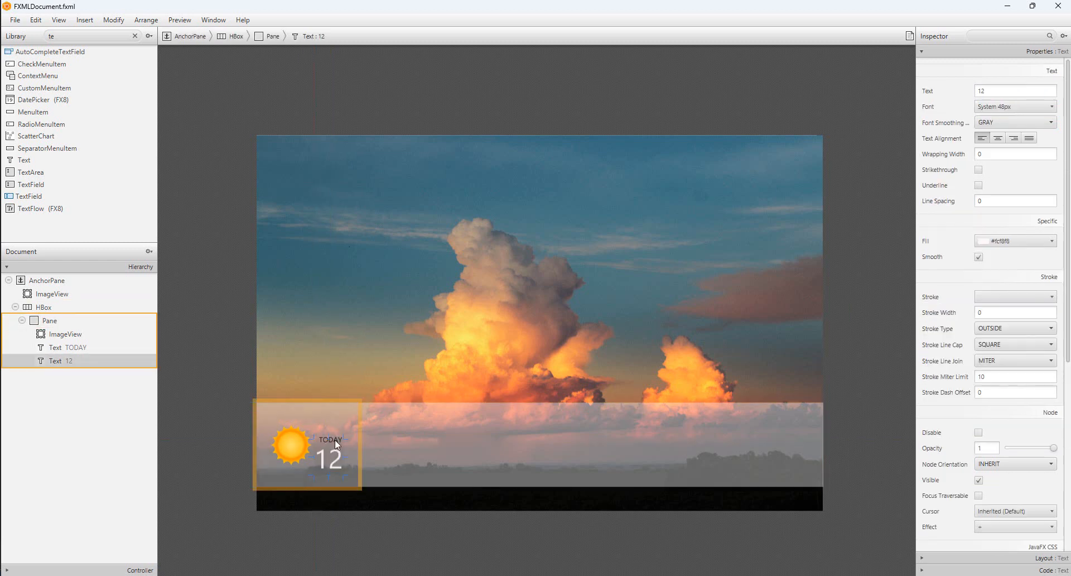
pyautogui.click(333, 434)
pyautogui.click(333, 441)
pyautogui.click(334, 441)
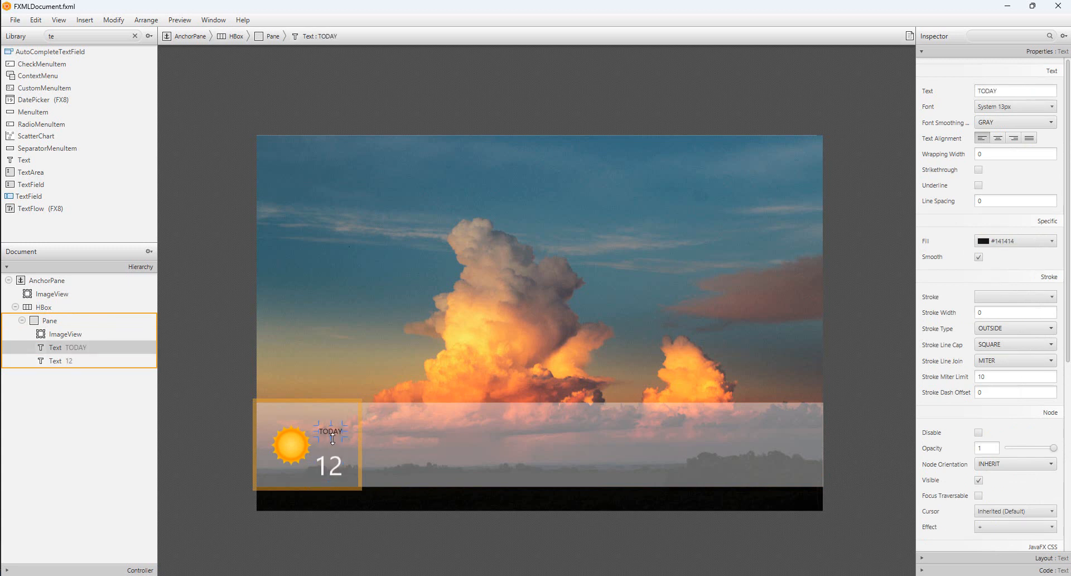
pyautogui.moveTo(328, 468); pyautogui.dragTo(331, 451)
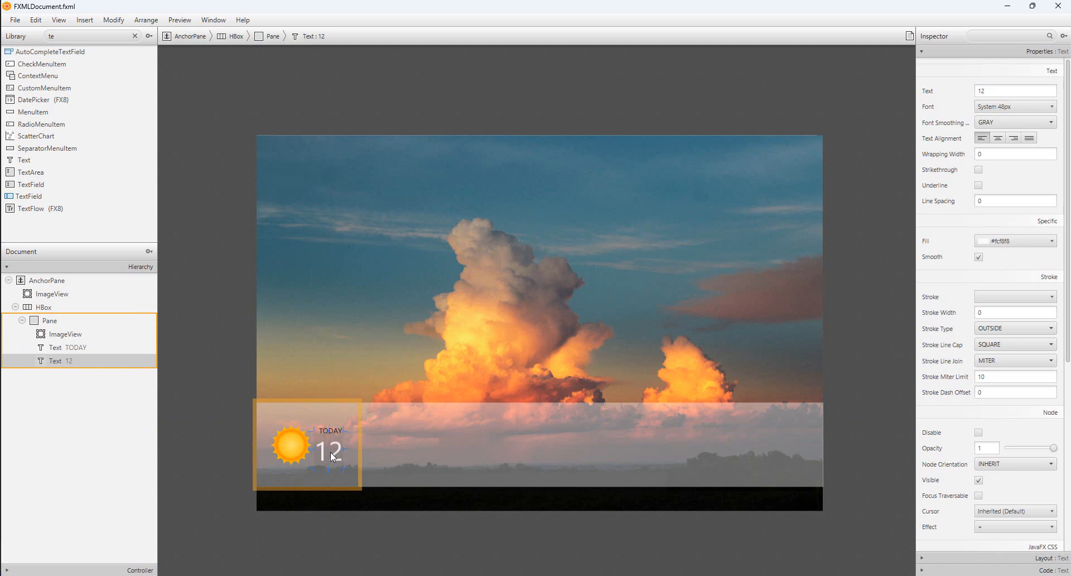
# Step: Fine-tune the vertical position of the TODAY text so it sits closely above the 12
pyautogui.click(333, 430)
pyautogui.press('Down')
pyautogui.press('Down')
pyautogui.press('Down')
pyautogui.press('Down')
pyautogui.press('Down')
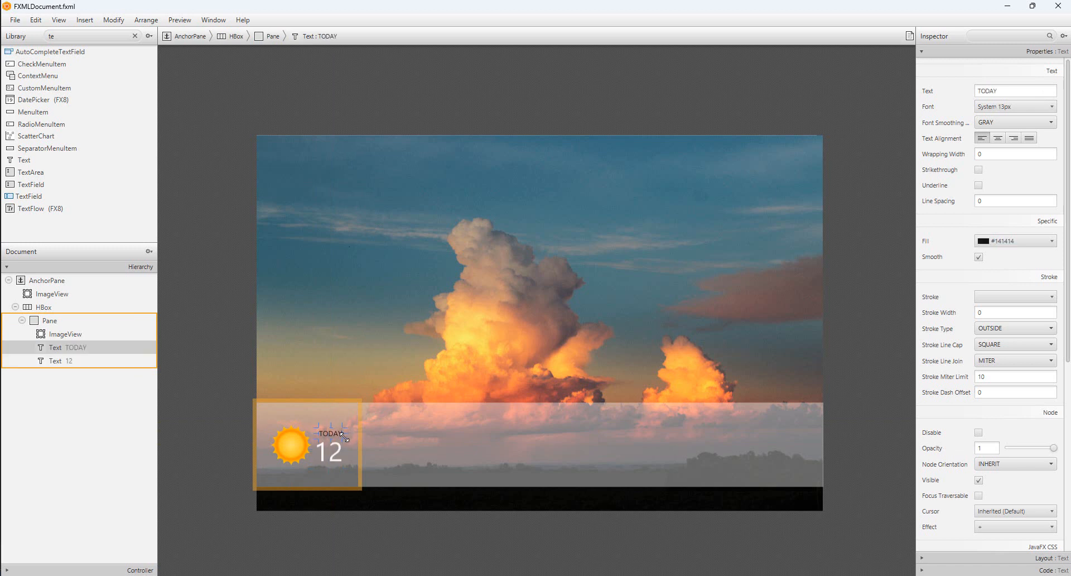
pyautogui.click(350, 441)
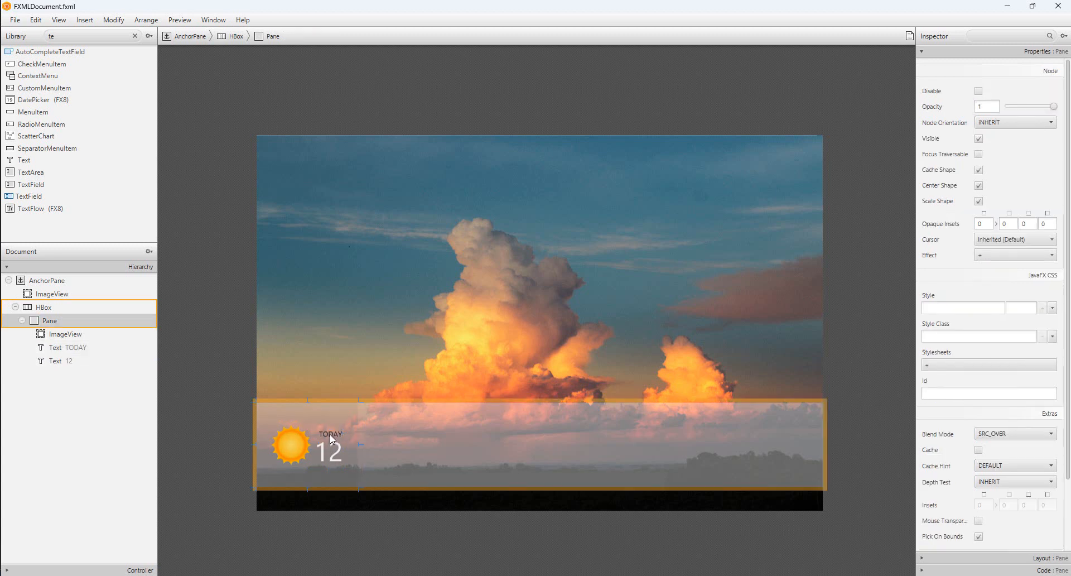
pyautogui.click(330, 434)
pyautogui.click(344, 435)
pyautogui.click(334, 435)
pyautogui.click(345, 445)
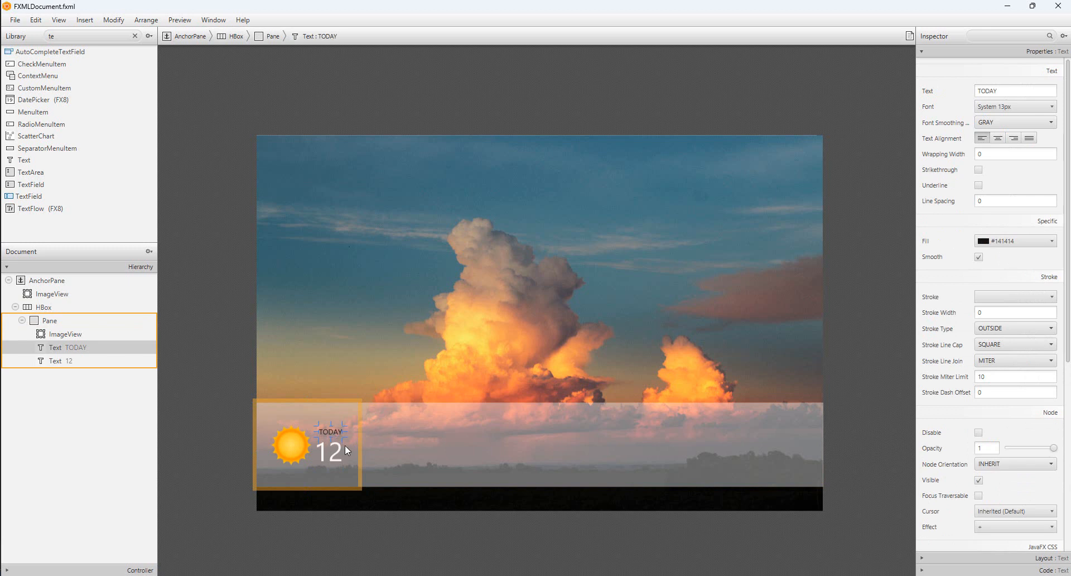
pyautogui.click(346, 445)
pyautogui.click(331, 446)
pyautogui.click(345, 454)
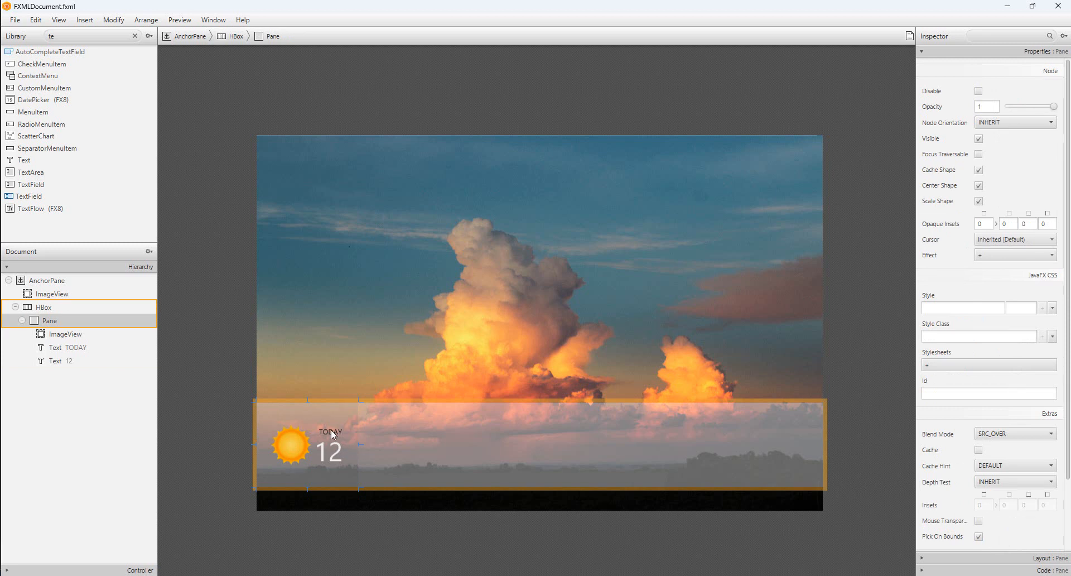
# Step: Duplicate the 12 text in the Pane and make the copy read 0
pyautogui.click(327, 453)
pyautogui.rightClick(327, 456)
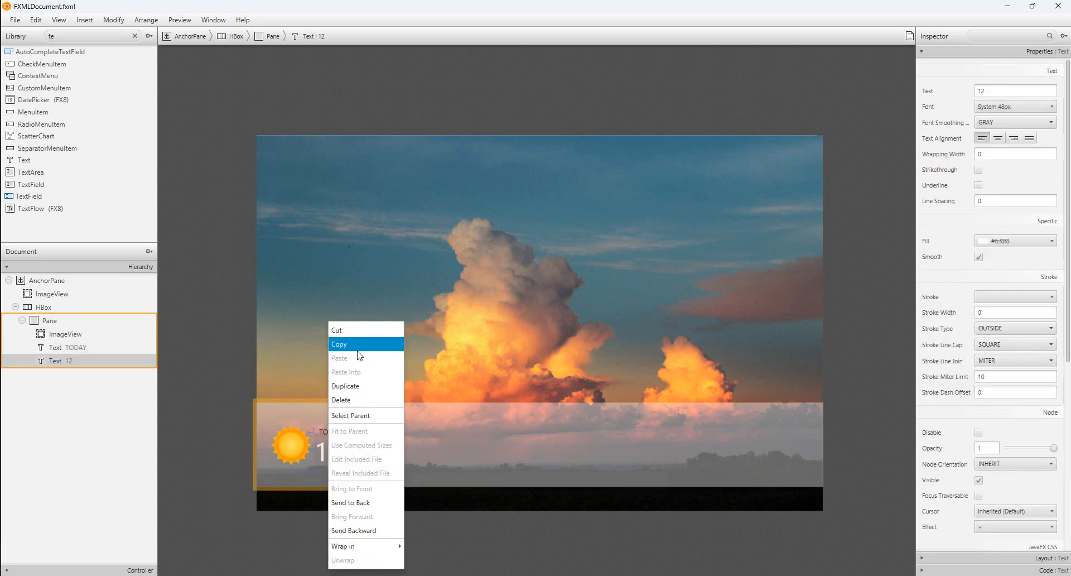
pyautogui.click(351, 385)
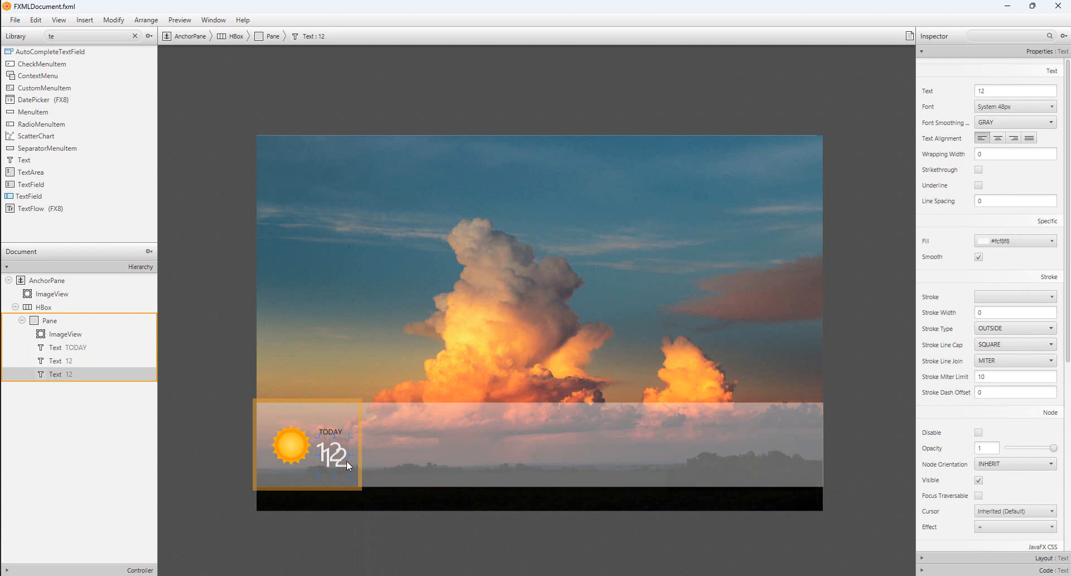
pyautogui.doubleClick(337, 459)
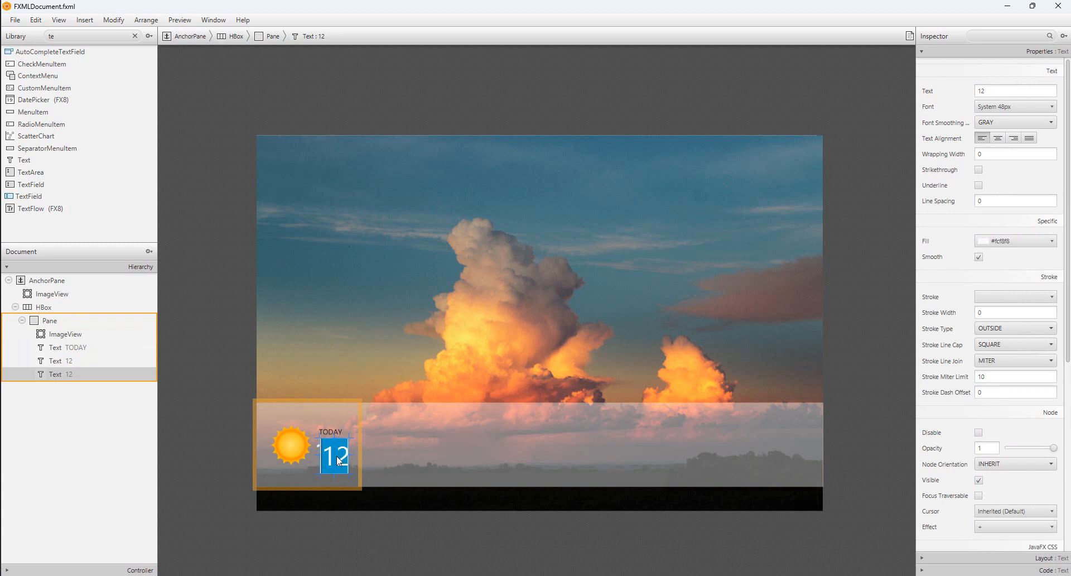
pyautogui.write('0')
pyautogui.click(401, 446)
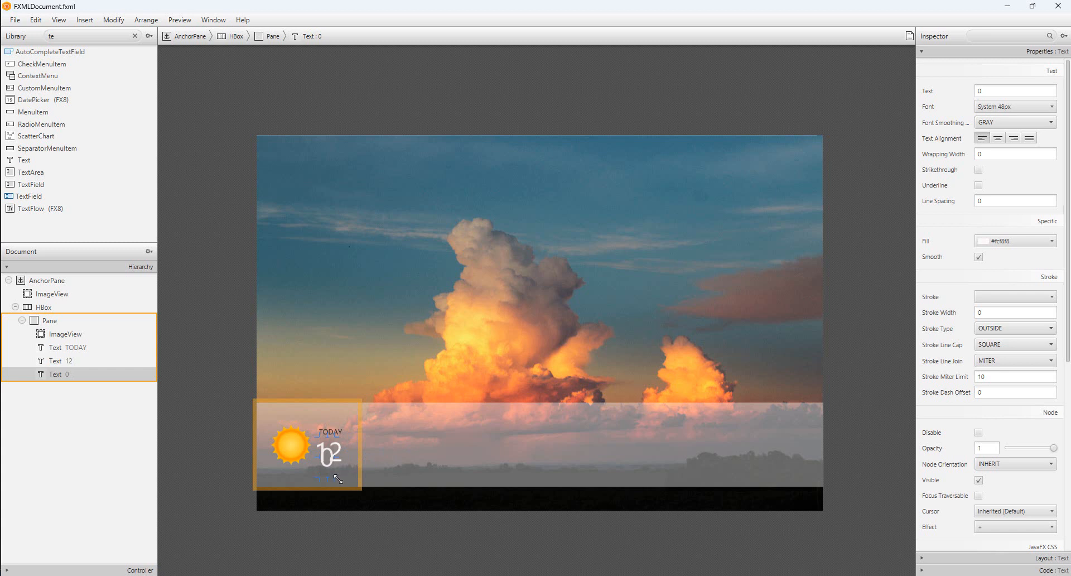
# Step: Move the 0 text above the 12 and set its font size to 22
pyautogui.moveTo(338, 478); pyautogui.dragTo(338, 440)
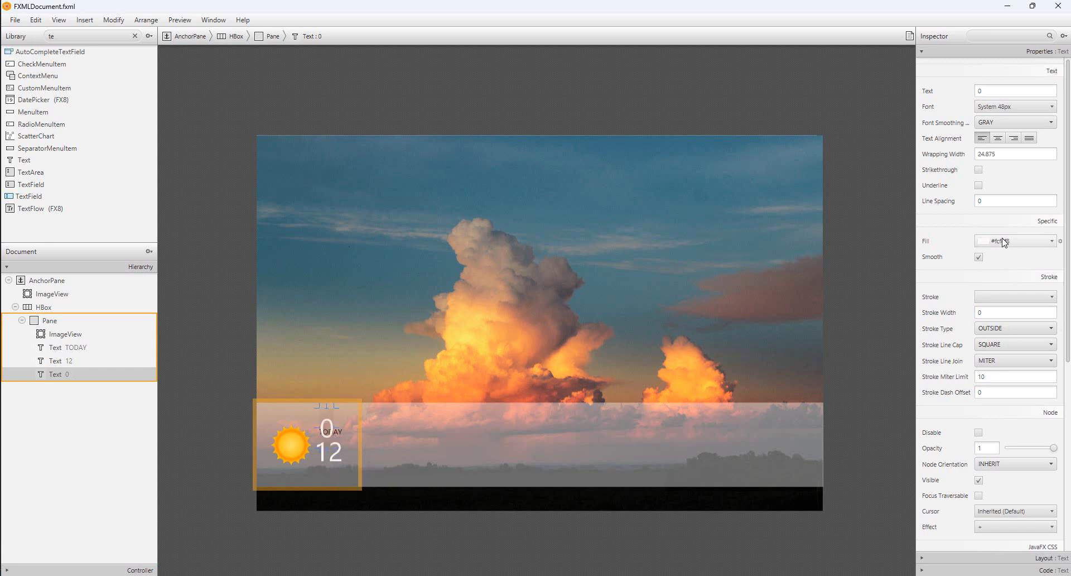
pyautogui.click(1027, 106)
pyautogui.moveTo(1020, 155); pyautogui.dragTo(1004, 162)
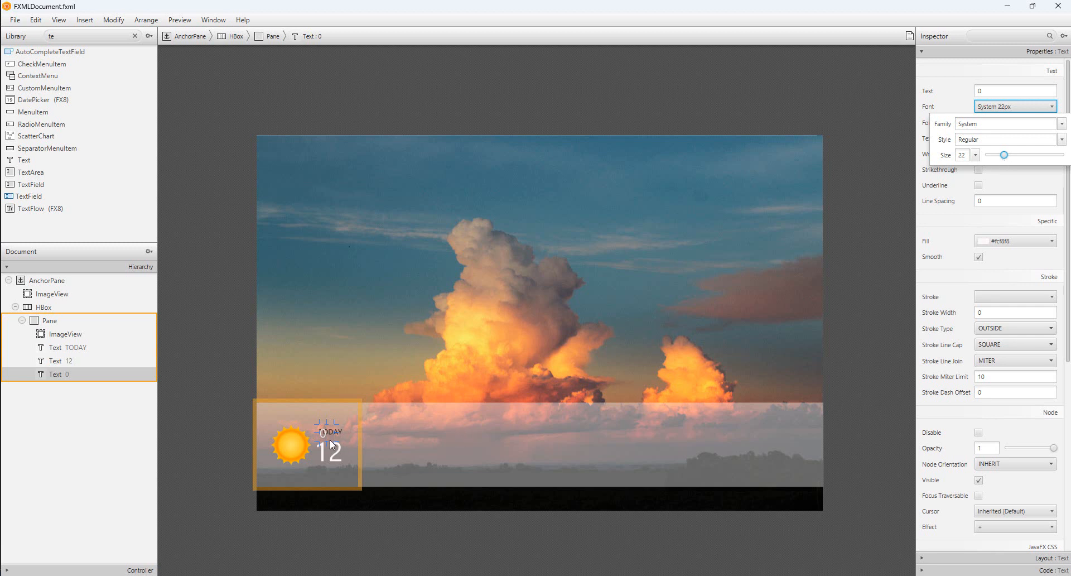
# Step: Place the small 0 at the upper right of the 12 as a degree symbol
pyautogui.moveTo(321, 436); pyautogui.dragTo(332, 442)
pyautogui.moveTo(345, 444); pyautogui.dragTo(344, 442)
pyautogui.click(362, 444)
pyautogui.click(345, 439)
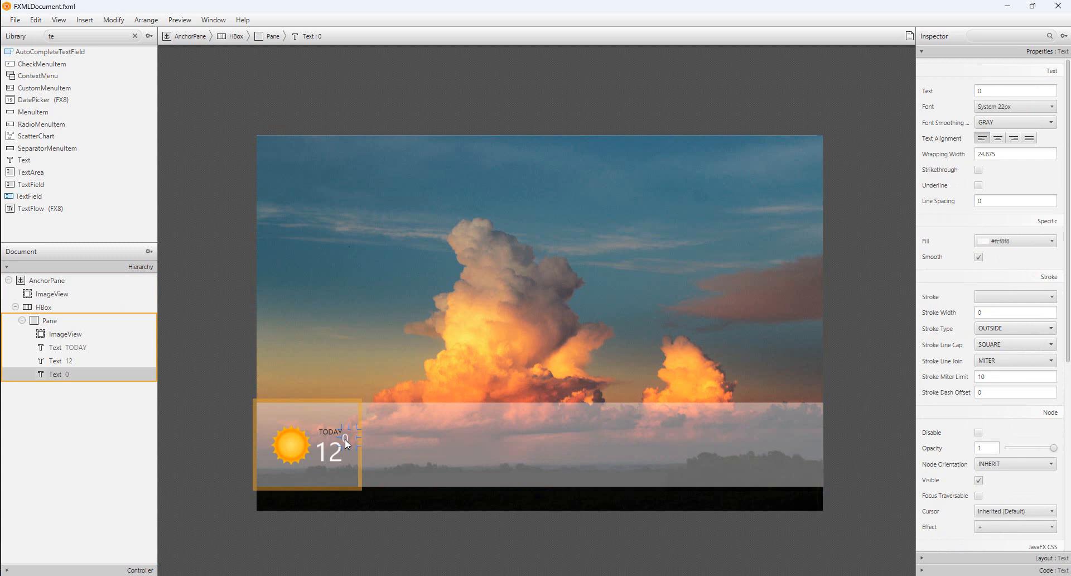
pyautogui.click(404, 453)
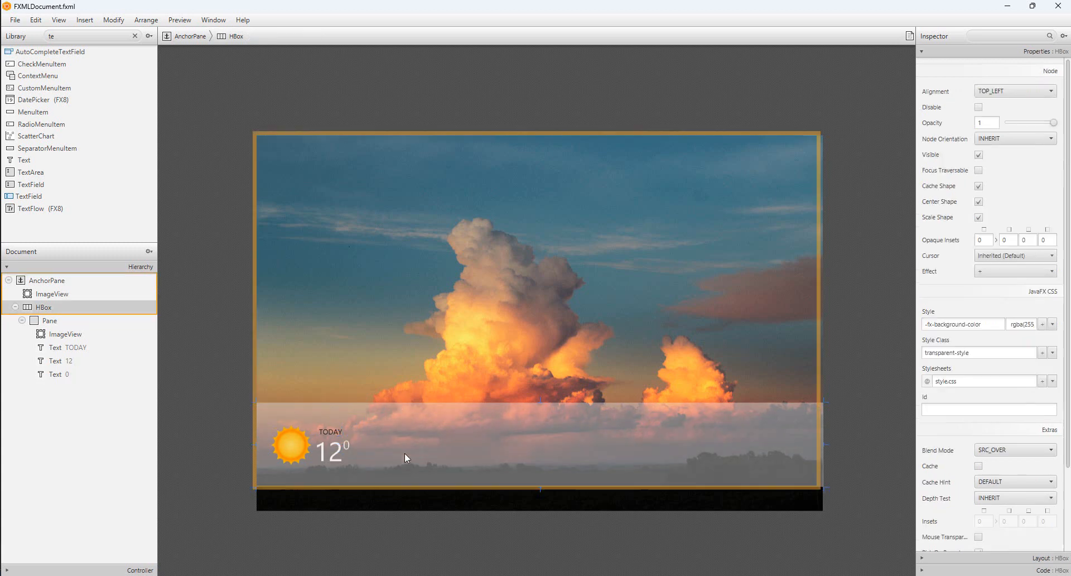
# Step: Narrow the degree symbol's text box to a wrapping width of about 17.9
pyautogui.click(346, 445)
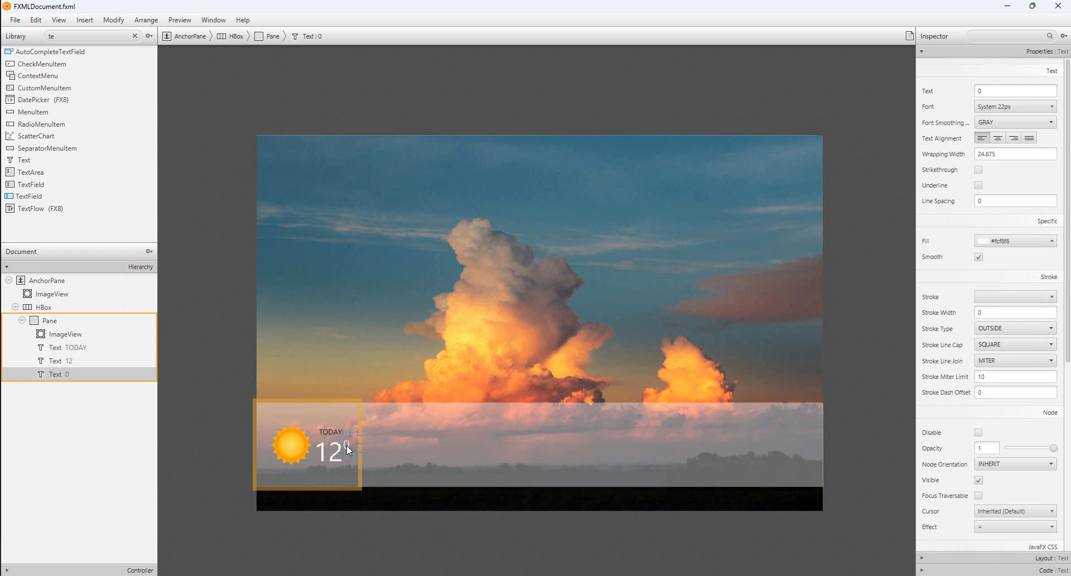
pyautogui.moveTo(359, 446); pyautogui.dragTo(347, 444)
pyautogui.click(414, 462)
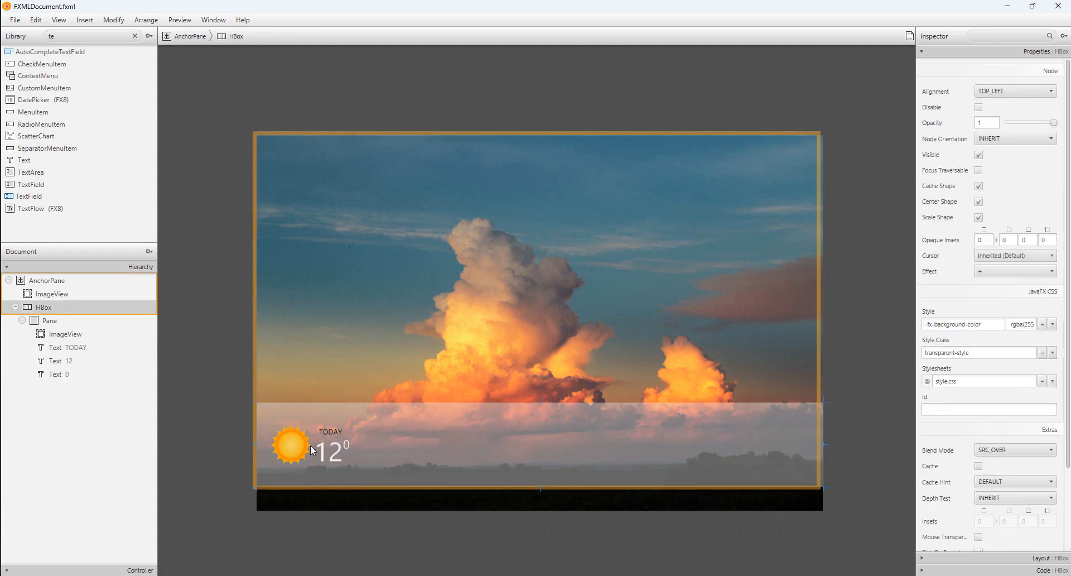
# Step: Duplicate the Pane with the sun icon and TODAY labels inside the HBox
pyautogui.click(341, 413)
pyautogui.rightClick(347, 413)
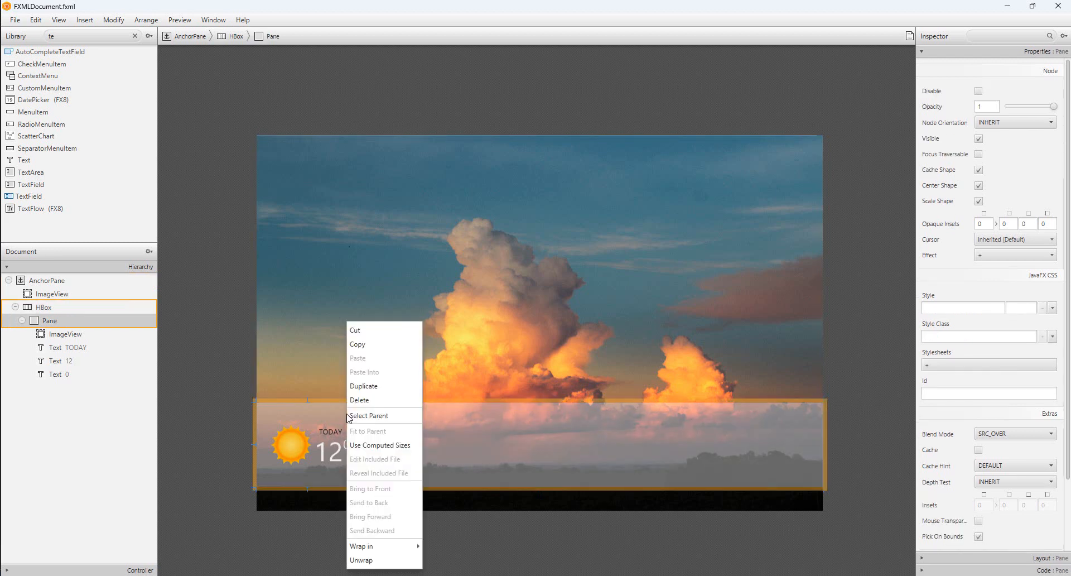
pyautogui.click(370, 381)
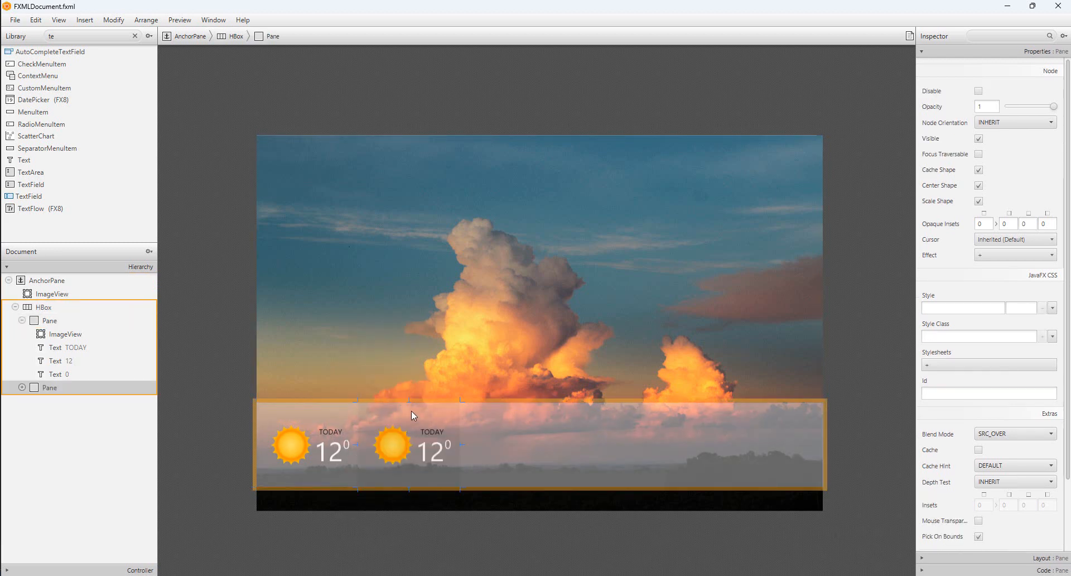
# Step: Shrink the sun icon in the second Pane and nudge it down and slightly left
pyautogui.click(395, 450)
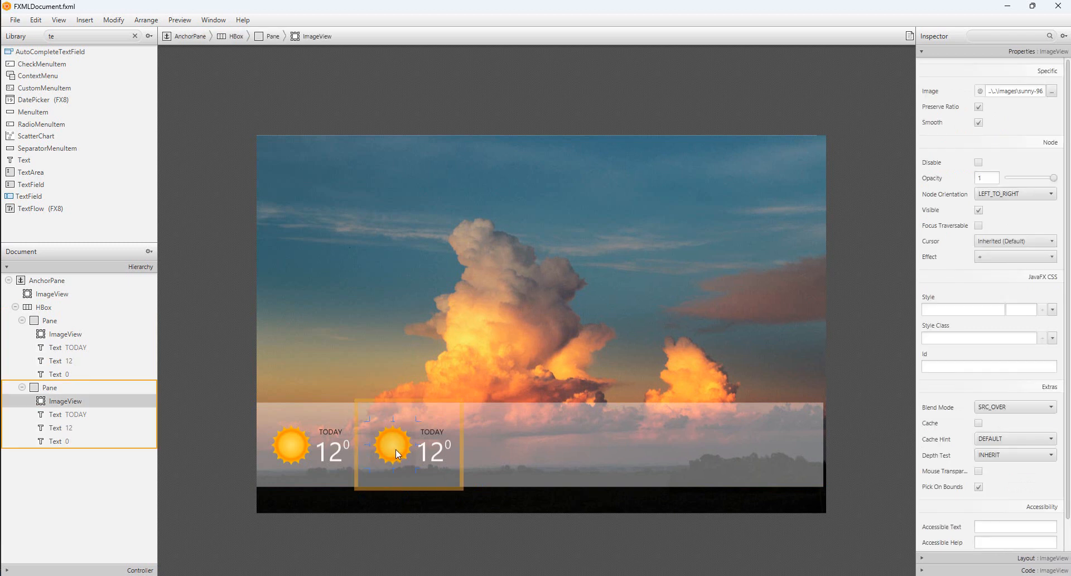
pyautogui.moveTo(419, 471); pyautogui.dragTo(402, 453)
pyautogui.press('Down')
pyautogui.press('Down')
pyautogui.press('Down')
pyautogui.press('Down')
pyautogui.press('Down')
pyautogui.press('Down')
pyautogui.press('Down')
pyautogui.press('Down')
pyautogui.press('Down')
pyautogui.press('Down')
pyautogui.press('Down')
pyautogui.press('Down')
pyautogui.press('Down')
pyautogui.press('Down')
pyautogui.press('Down')
pyautogui.press('Down')
pyautogui.press('Down')
pyautogui.press('Down')
pyautogui.press('Left')
pyautogui.press('Left')
pyautogui.press('Left')
pyautogui.press('Left')
# Step: Move the second Pane's TODAY text left and up so it is centred above the small sun icon
pyautogui.click(440, 432)
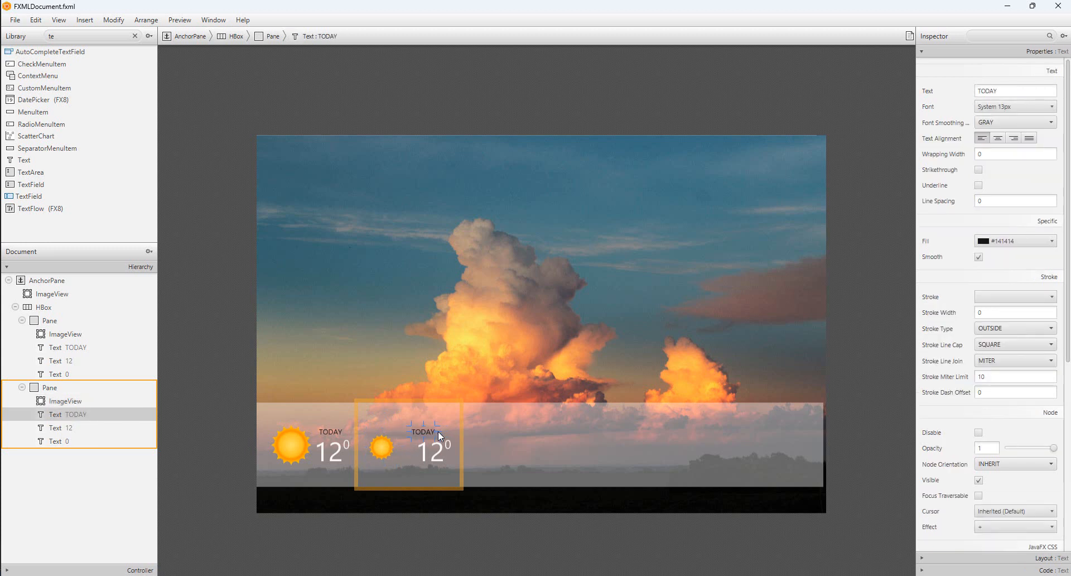
pyautogui.press('Left')
pyautogui.press('Left')
pyautogui.press('Left')
pyautogui.press('Left')
pyautogui.press('Left')
pyautogui.press('Left')
pyautogui.press('Left')
pyautogui.press('Left')
pyautogui.press('Left')
pyautogui.press('Left')
pyautogui.press('Left')
pyautogui.press('Left')
pyautogui.press('Left')
pyautogui.press('Left')
pyautogui.press('Left')
pyautogui.press('Left')
pyautogui.press('Left')
pyautogui.press('Left')
pyautogui.press('Left')
pyautogui.press('Left')
pyautogui.press('Up')
pyautogui.press('Up')
pyautogui.press('Up')
pyautogui.press('Up')
pyautogui.press('Up')
pyautogui.press('Up')
pyautogui.press('Up')
pyautogui.press('Up')
pyautogui.press('Up')
pyautogui.press('Up')
pyautogui.press('Up')
pyautogui.press('Up')
pyautogui.press('Up')
pyautogui.press('Up')
pyautogui.press('Up')
pyautogui.press('Up')
pyautogui.press('Left')
pyautogui.press('Left')
pyautogui.press('Left')
# Step: Move the second Pane's 12 down and left, and set its font size to 31
pyautogui.moveTo(434, 453); pyautogui.dragTo(414, 462)
pyautogui.click(1015, 106)
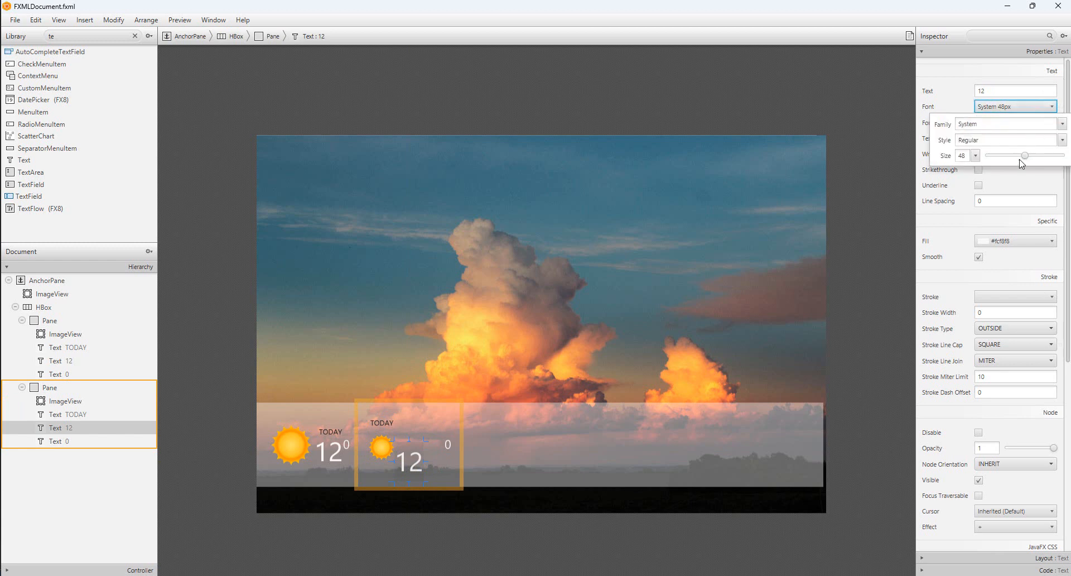
pyautogui.moveTo(1022, 155); pyautogui.dragTo(1004, 155)
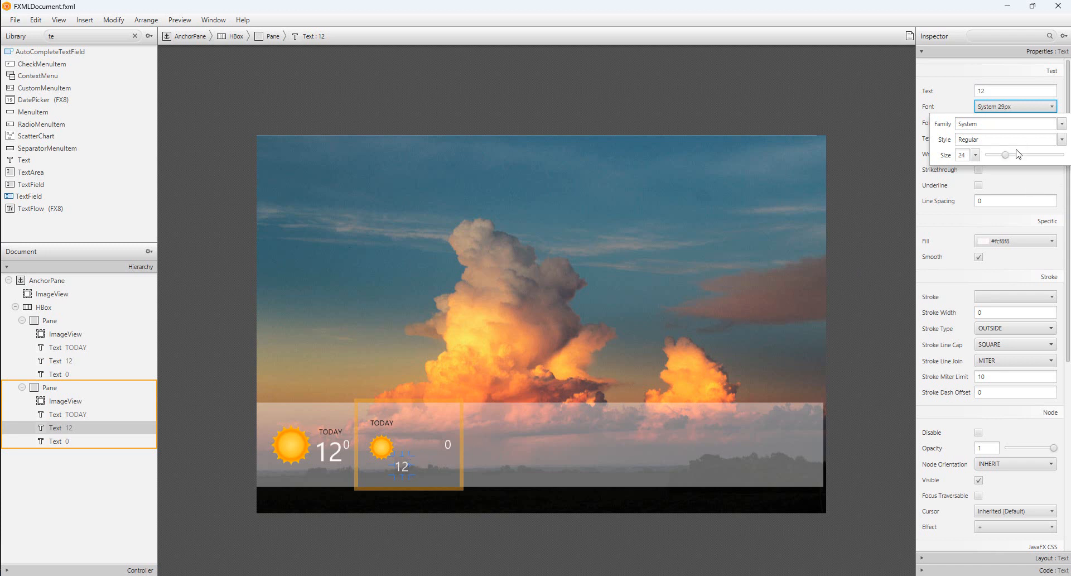
pyautogui.moveTo(1004, 155); pyautogui.dragTo(1013, 160)
pyautogui.click(406, 430)
pyautogui.click(408, 466)
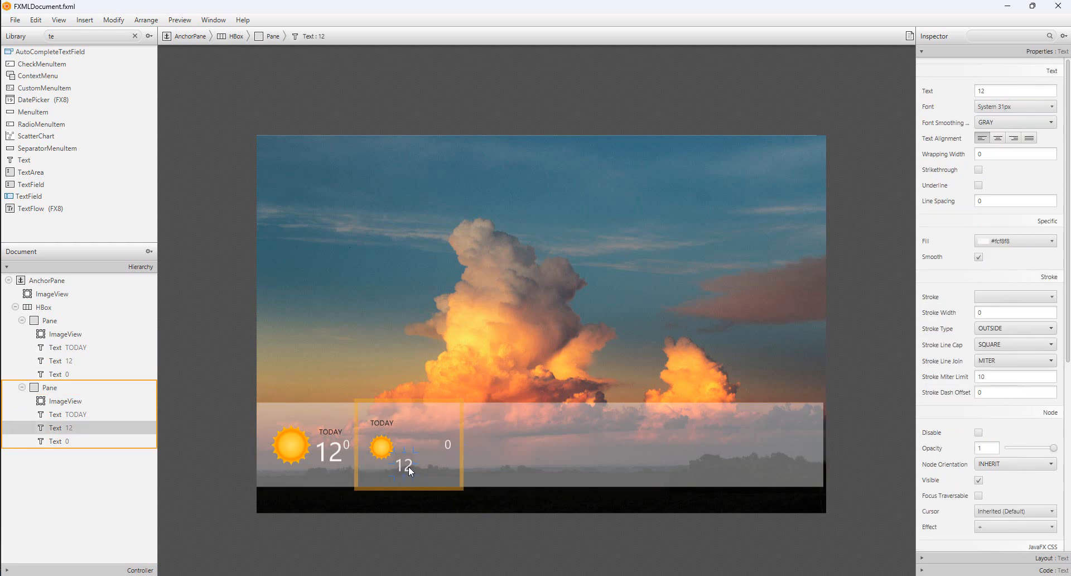
# Step: Position the second Pane's 12 directly beneath the small sun icon
pyautogui.moveTo(408, 467); pyautogui.dragTo(383, 469)
pyautogui.press('Down')
pyautogui.press('Down')
pyautogui.press('Down')
pyautogui.press('Down')
pyautogui.press('Down')
pyautogui.press('Down')
pyautogui.press('Down')
pyautogui.press('Down')
pyautogui.press('Down')
pyautogui.press('Down')
# Step: Move the second Pane's 0 to the upper right of its 12 and slightly reduce its font size
pyautogui.click(447, 445)
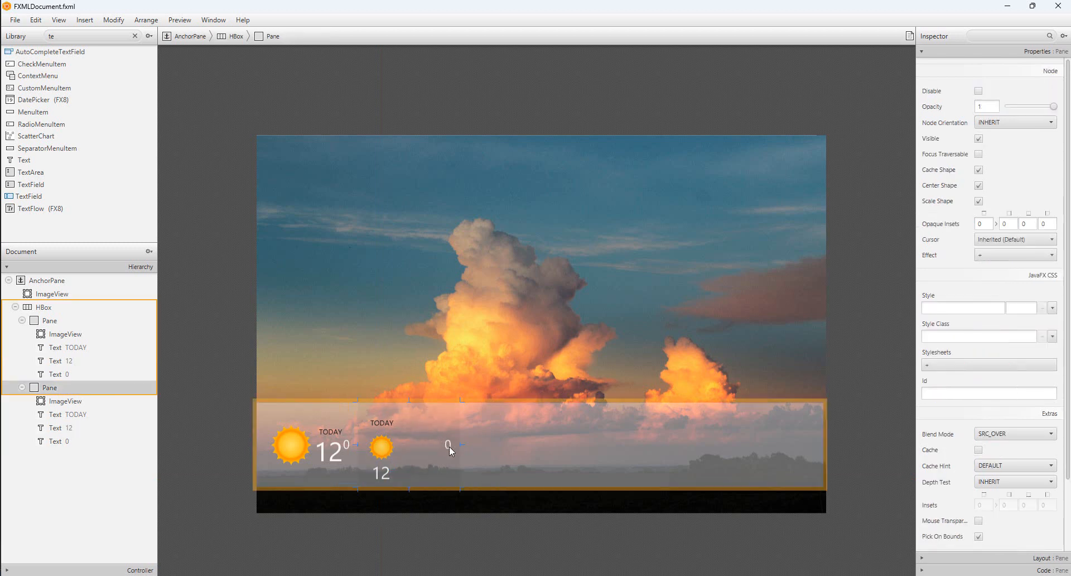
pyautogui.moveTo(446, 444); pyautogui.dragTo(392, 464)
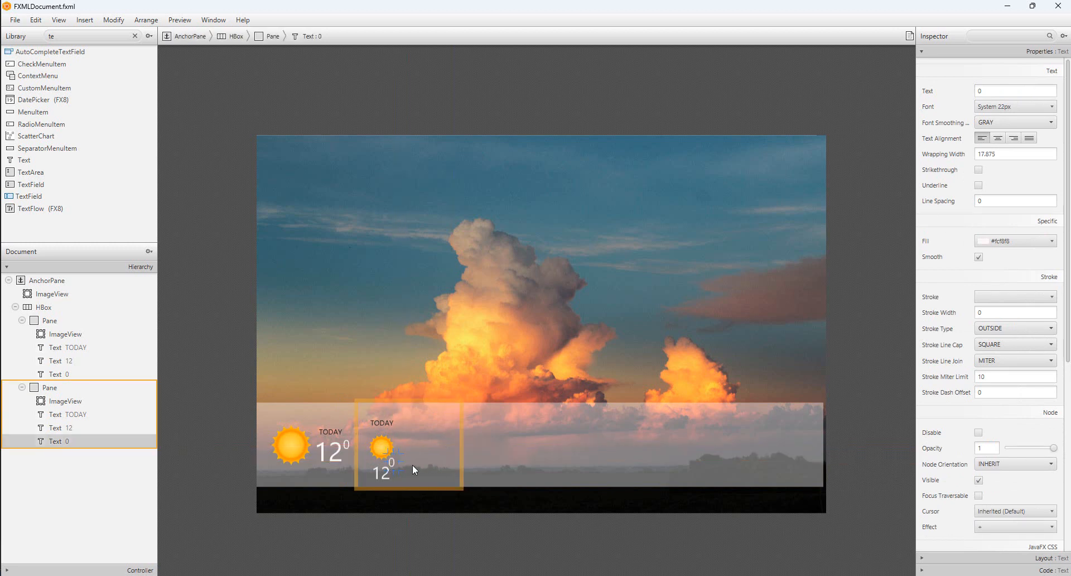
pyautogui.click(1045, 104)
pyautogui.moveTo(1001, 155); pyautogui.dragTo(1000, 155)
pyautogui.click(452, 363)
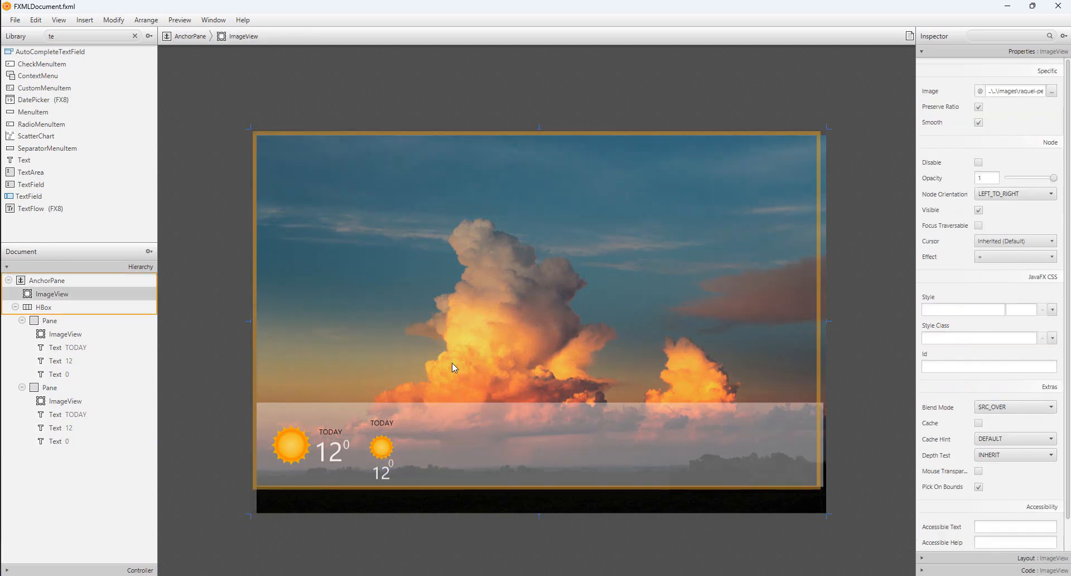
# Step: Narrow the second Pane by pulling its right edge inward toward its contents
pyautogui.click(386, 443)
pyautogui.click(453, 444)
pyautogui.moveTo(460, 444); pyautogui.dragTo(442, 445)
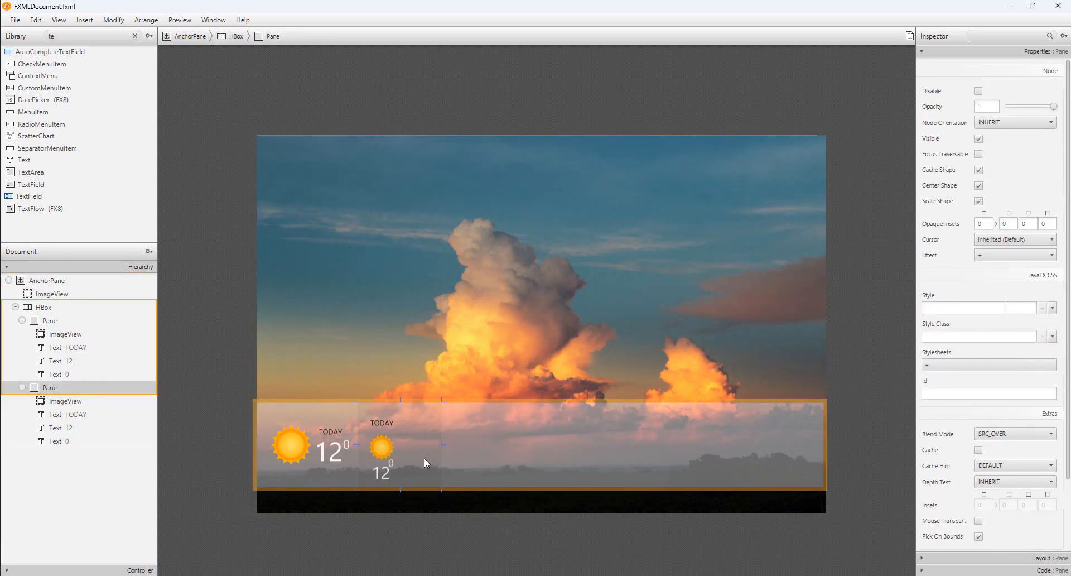
# Step: Shift the second Pane's sun icon, TODAY label, 12 and 0 together to the right until they are centred in the Pane
pyautogui.click(380, 423)
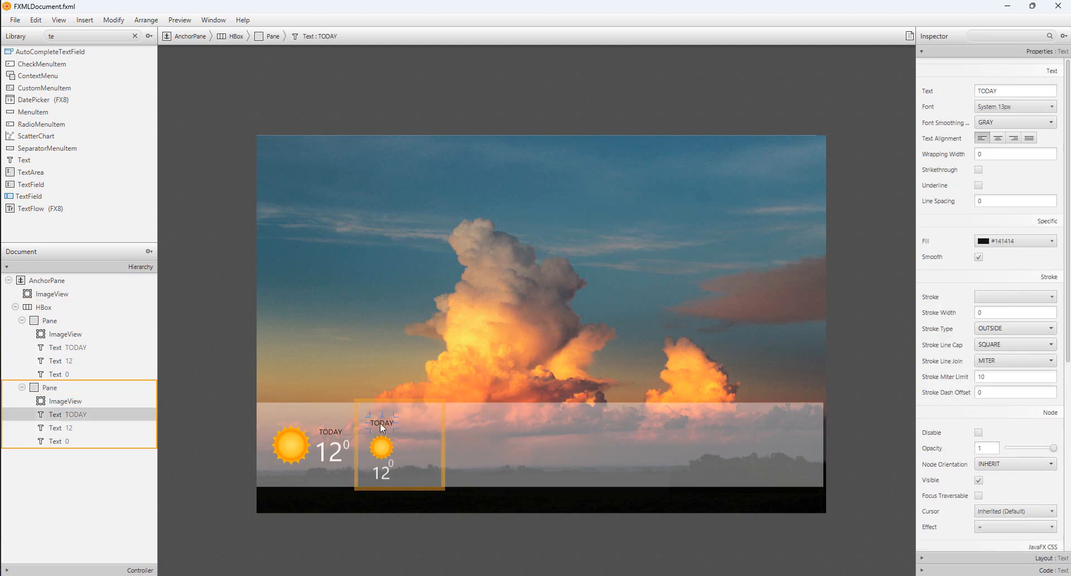
pyautogui.moveTo(408, 418); pyautogui.dragTo(404, 419)
pyautogui.click(382, 421)
pyautogui.keyDown('shift'); pyautogui.click(389, 450); pyautogui.keyUp('shift')
pyautogui.keyDown('shift'); pyautogui.click(387, 472); pyautogui.keyUp('shift')
pyautogui.keyDown('shift'); pyautogui.click(390, 464); pyautogui.keyUp('shift')
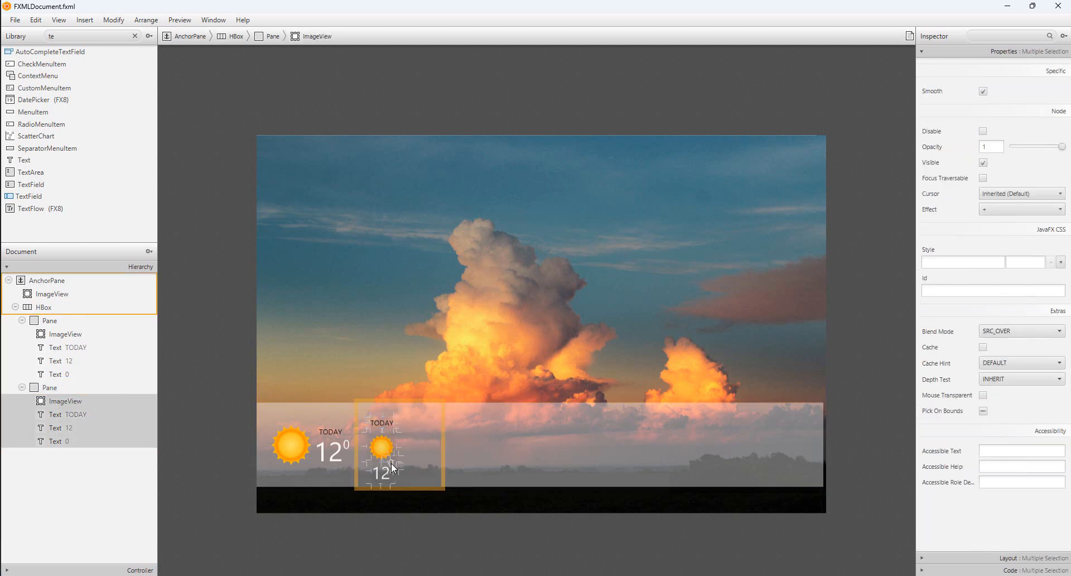
pyautogui.press('Right')
pyautogui.press('Right')
pyautogui.press('Right')
pyautogui.press('Right')
pyautogui.press('Right')
pyautogui.press('Right')
pyautogui.press('Right')
pyautogui.press('Right')
pyautogui.press('Right')
pyautogui.press('Right')
pyautogui.press('Right')
pyautogui.press('Right')
pyautogui.press('Right')
pyautogui.press('Right')
pyautogui.press('Right')
pyautogui.press('Right')
pyautogui.press('Right')
pyautogui.press('Right')
pyautogui.press('Right')
pyautogui.press('Right')
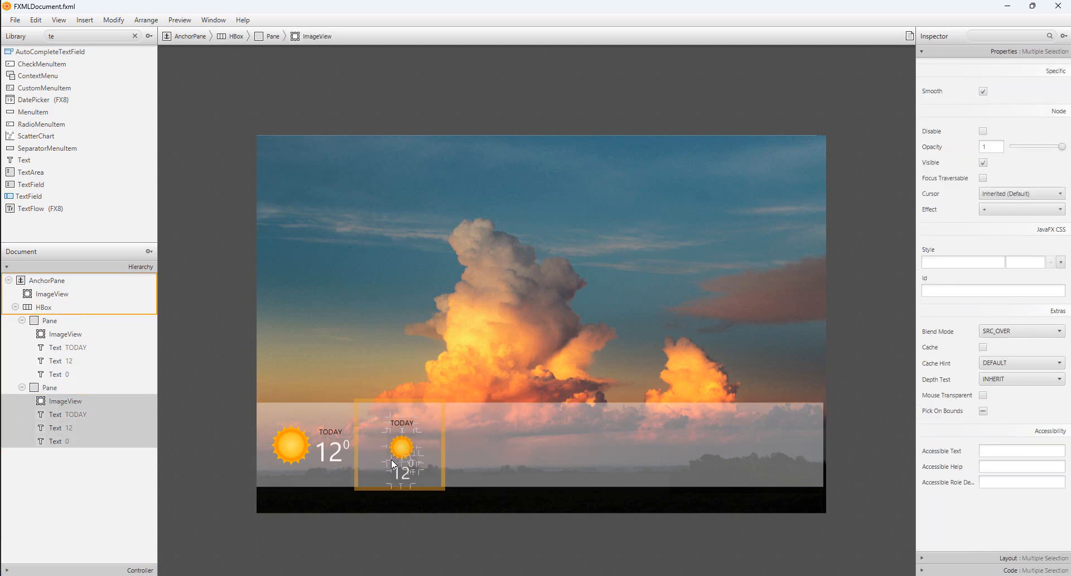
# Step: Duplicate the second Pane four times to fill the forecast band with small day Panes
pyautogui.click(486, 447)
pyautogui.click(427, 447)
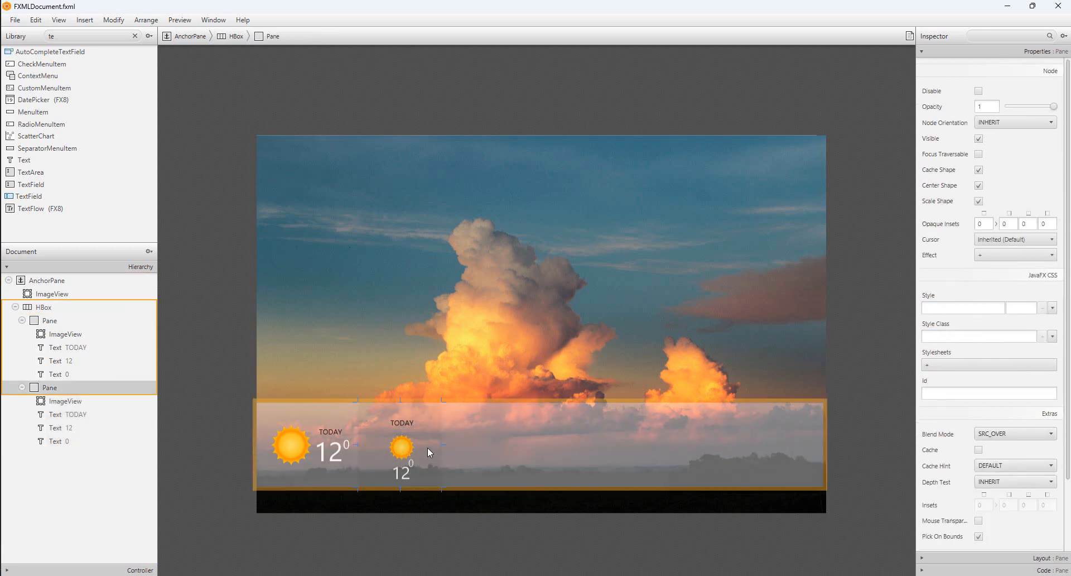
pyautogui.rightClick(427, 438)
pyautogui.click(456, 386)
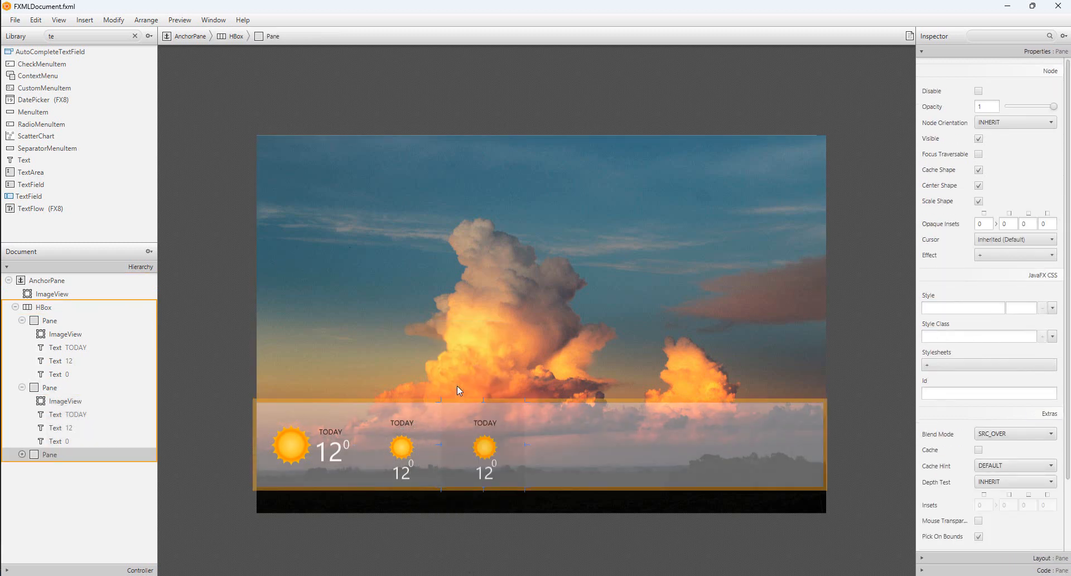
pyautogui.rightClick(503, 437)
pyautogui.click(534, 387)
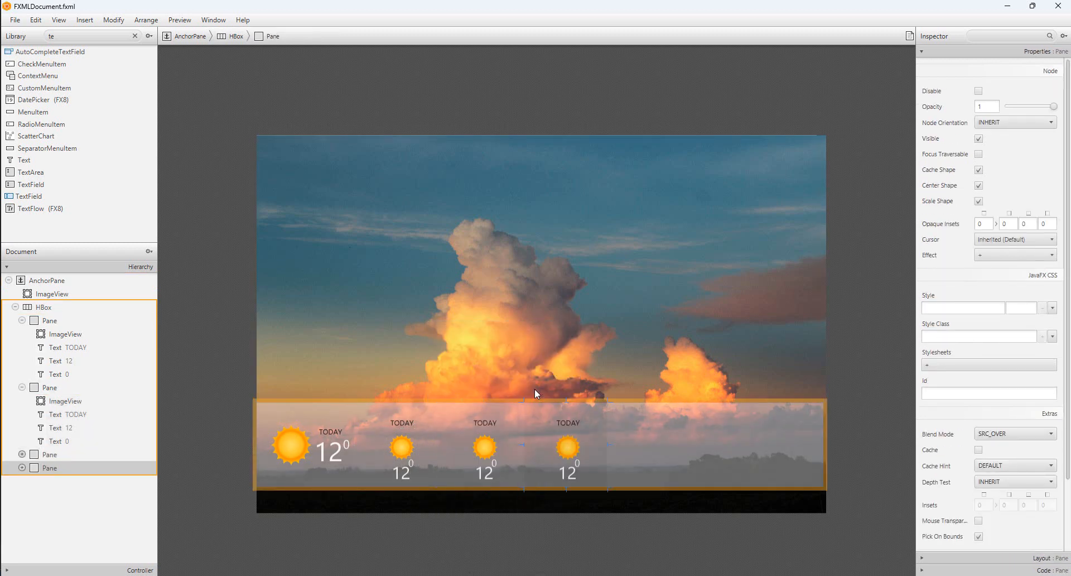
pyautogui.rightClick(589, 439)
pyautogui.click(614, 386)
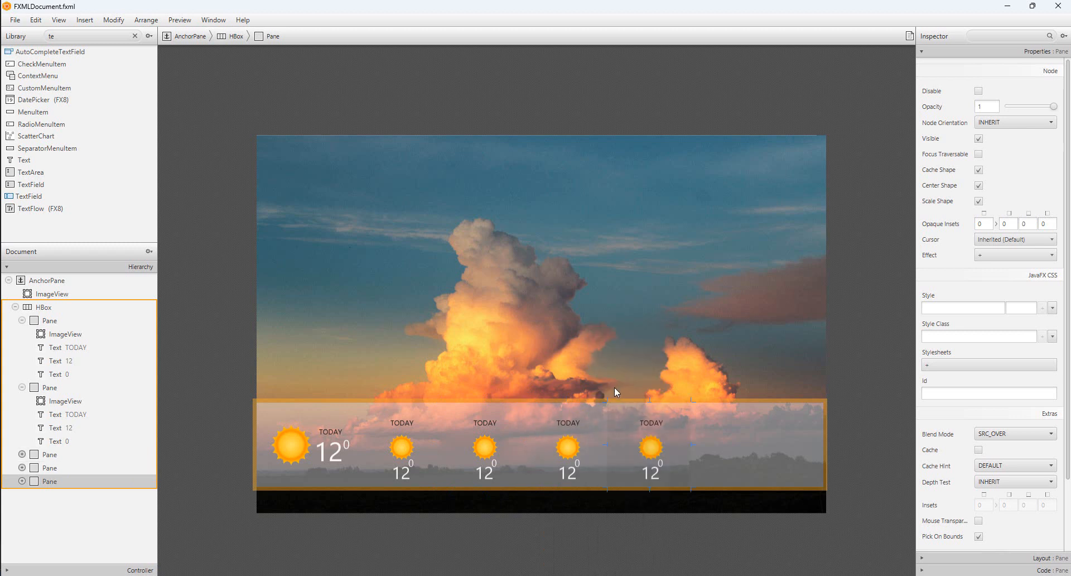
pyautogui.rightClick(674, 434)
pyautogui.click(697, 385)
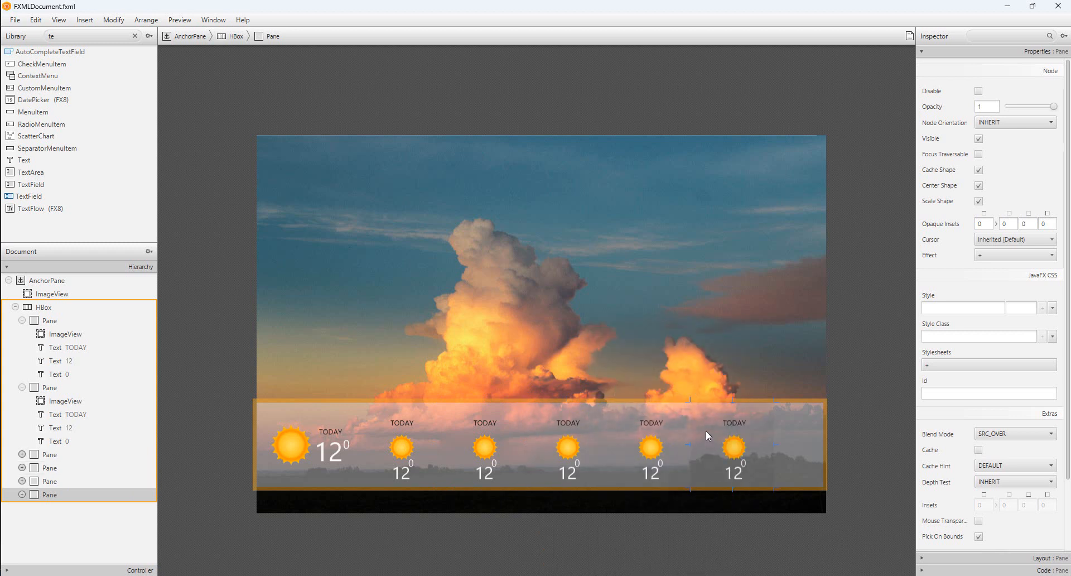
# Step: Widen the first Pane by extending its right edge so the small day Panes spread toward the band's right end
pyautogui.click(314, 413)
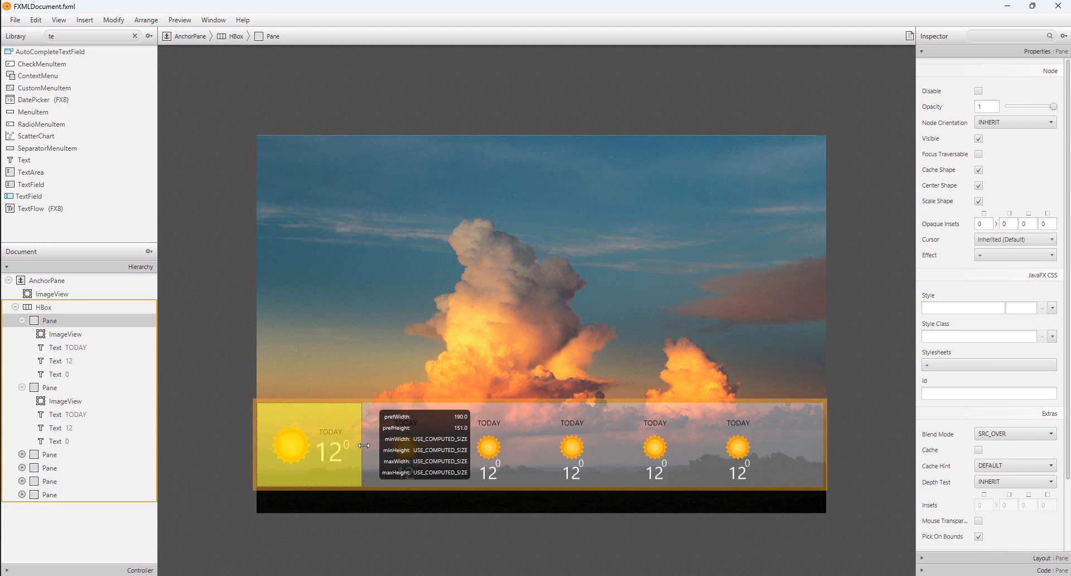
pyautogui.moveTo(360, 446); pyautogui.dragTo(390, 448)
pyautogui.click(808, 440)
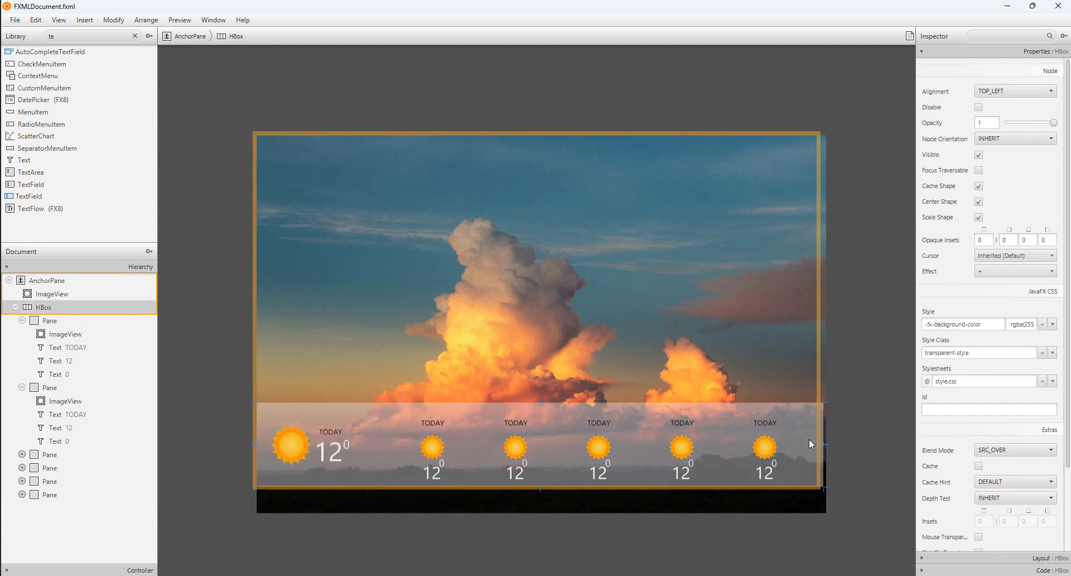
pyautogui.click(791, 445)
pyautogui.click(377, 444)
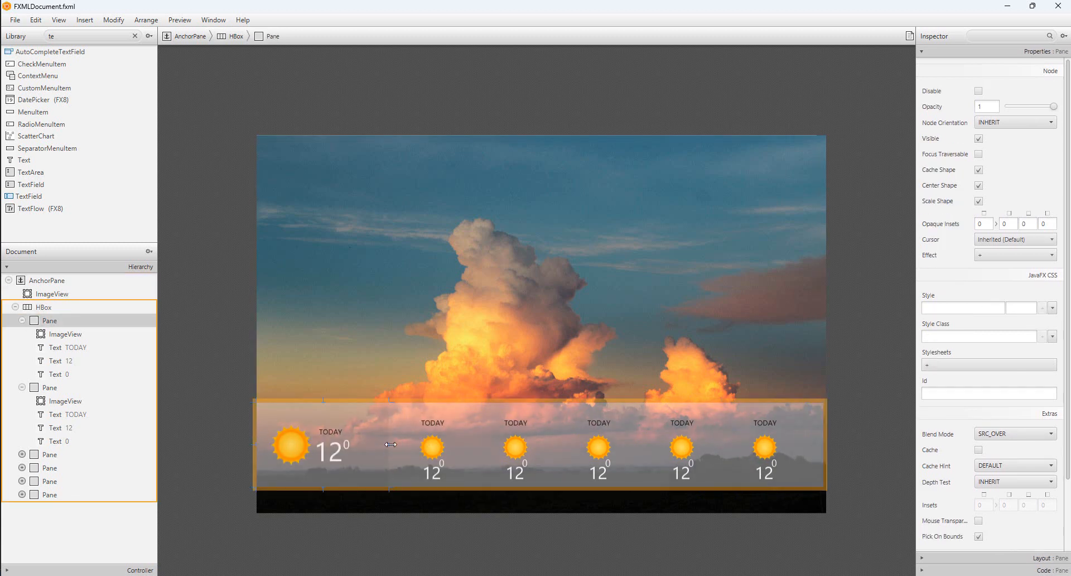
pyautogui.moveTo(390, 446); pyautogui.dragTo(406, 450)
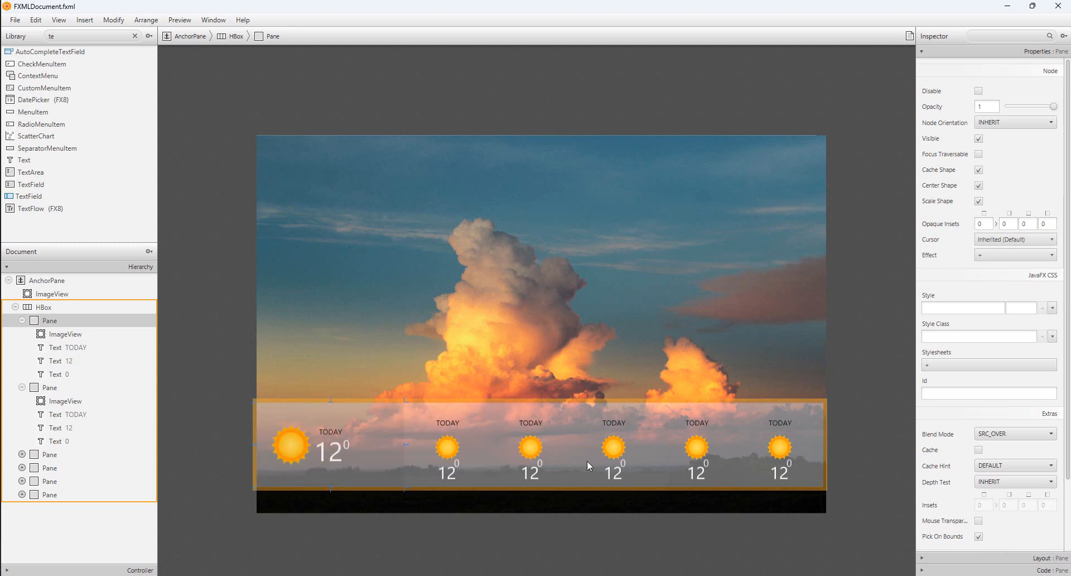
# Step: Duplicate the SAT Pane at the band's right end and change the copy's day label to SUN
pyautogui.click(816, 432)
pyautogui.click(779, 387)
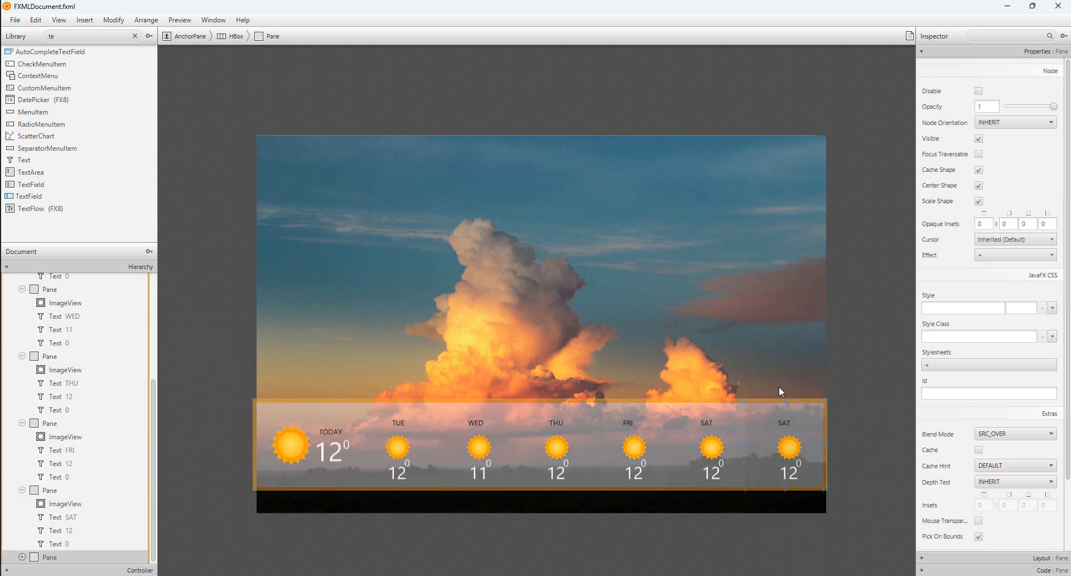
pyautogui.click(358, 469)
pyautogui.click(783, 423)
pyautogui.doubleClick(784, 423)
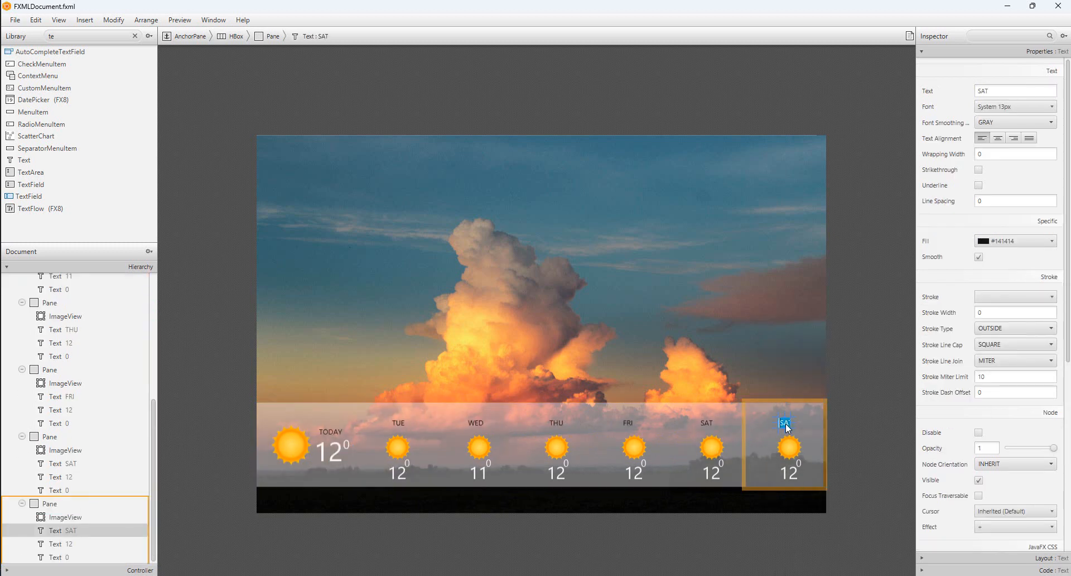
pyautogui.write('SUN')
pyautogui.press('Return')
pyautogui.click(646, 357)
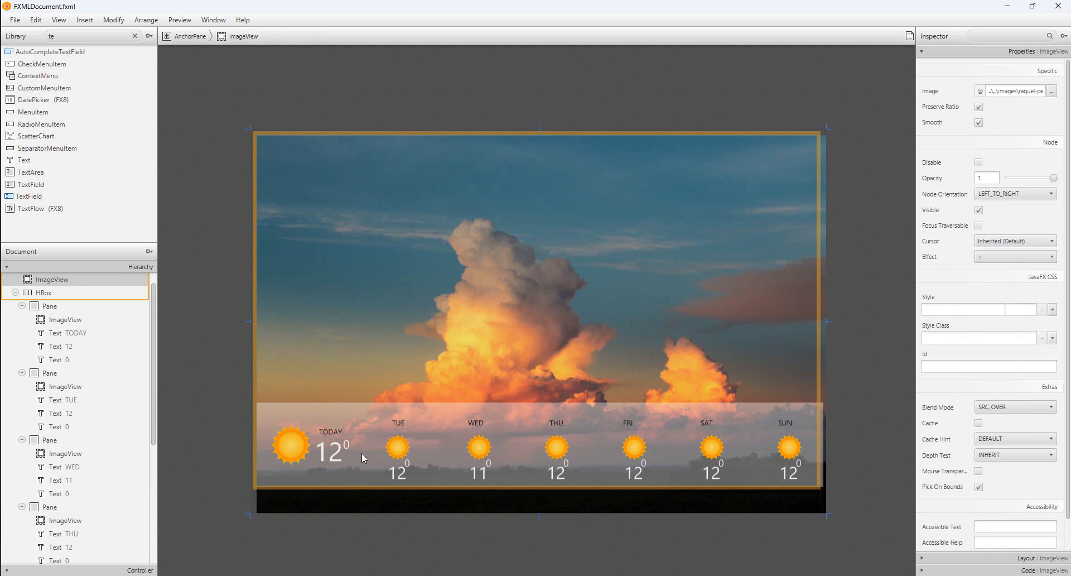
pyautogui.click(410, 440)
pyautogui.click(1051, 91)
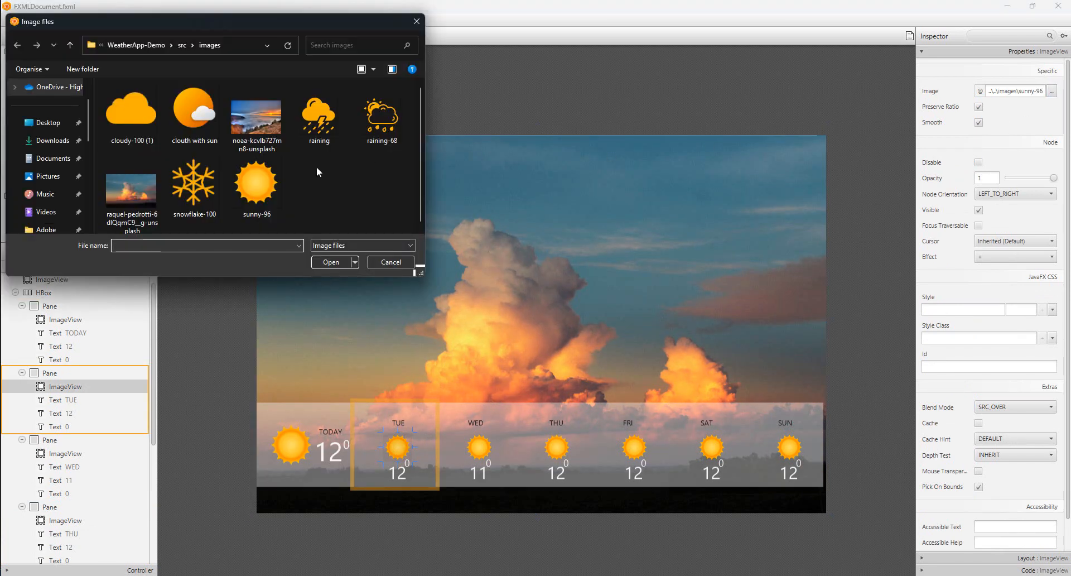
pyautogui.click(203, 126)
pyautogui.doubleClick(203, 124)
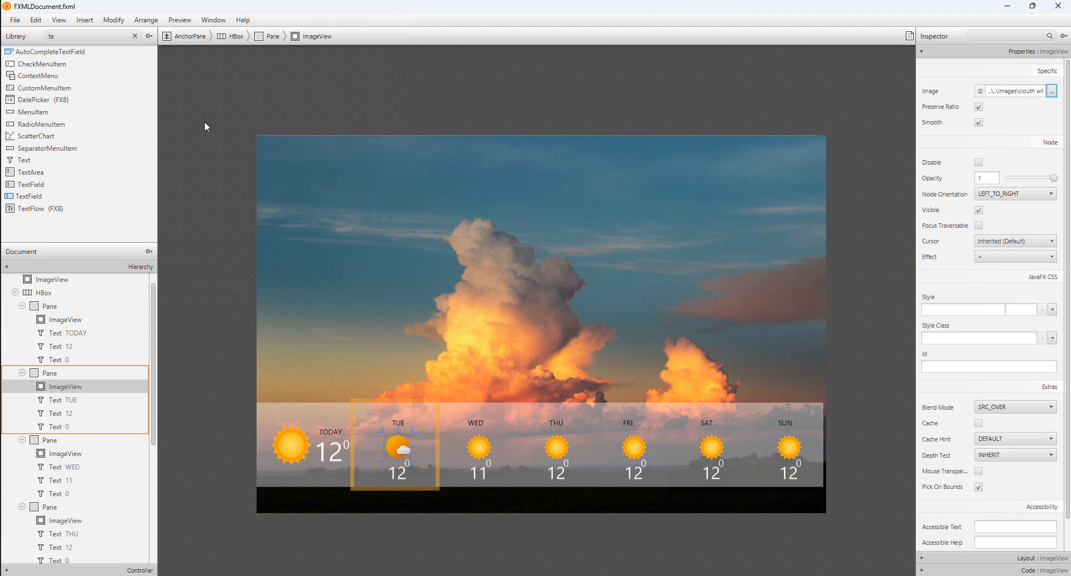
pyautogui.click(1051, 90)
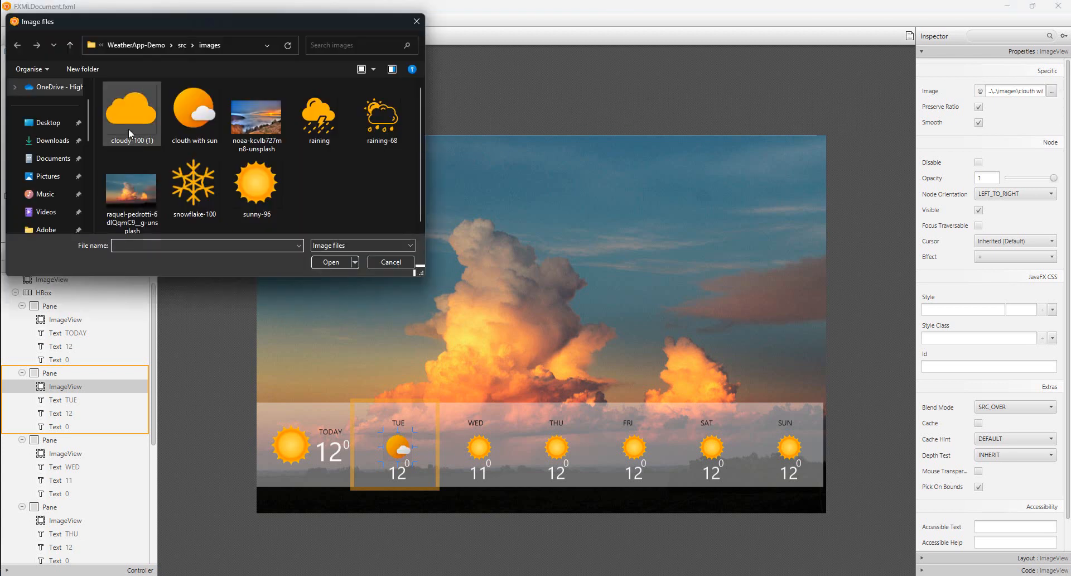
pyautogui.click(255, 183)
pyautogui.doubleClick(256, 183)
# Step: Replace the WED icon with the "clouth with sun" image and the THU icon with the "raining" image
pyautogui.click(481, 446)
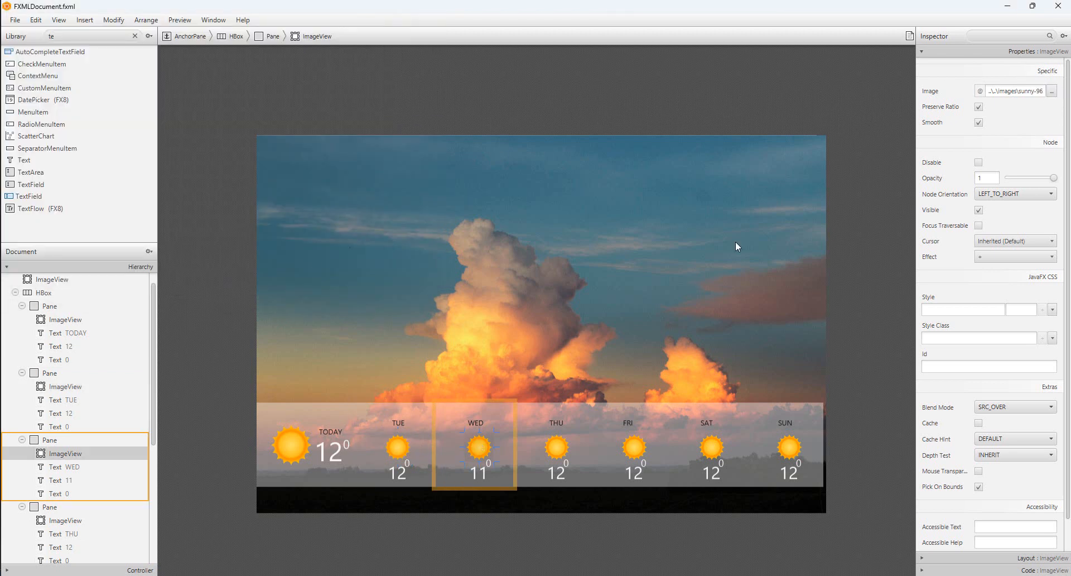
pyautogui.click(1052, 91)
pyautogui.click(203, 127)
pyautogui.click(336, 257)
pyautogui.click(556, 446)
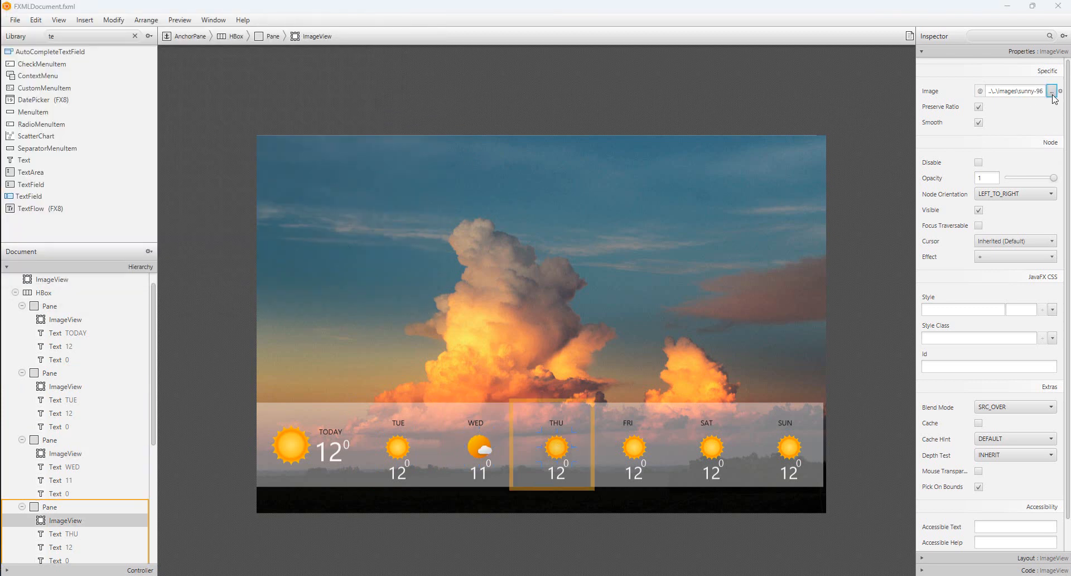
pyautogui.click(1052, 93)
pyautogui.click(325, 137)
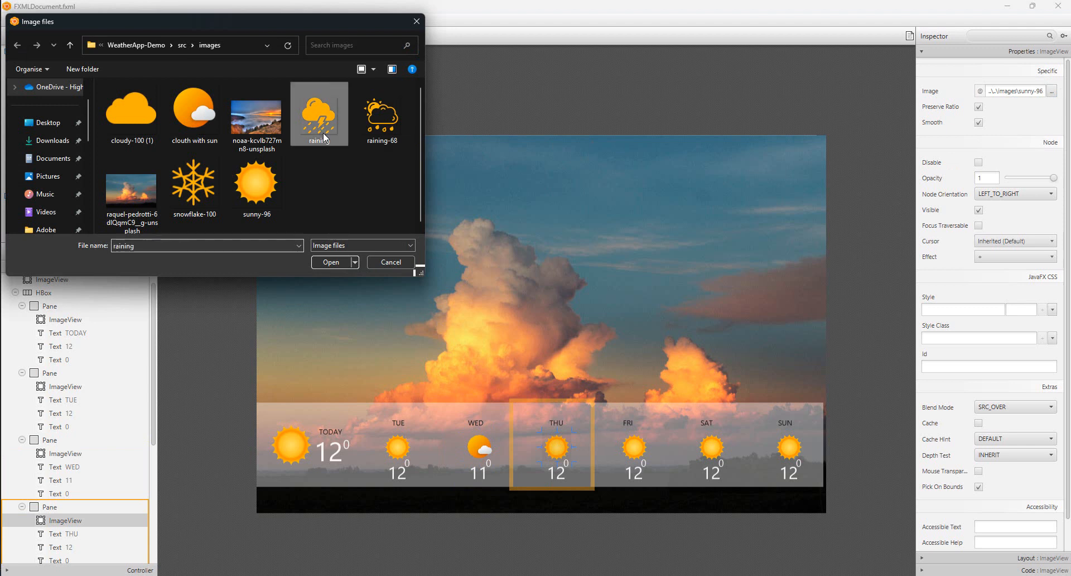
pyautogui.doubleClick(324, 137)
# Step: Replace the FRI icon with the "cloudy-100 (1)" image and the SAT icon with the "snowflake-100" image
pyautogui.click(634, 446)
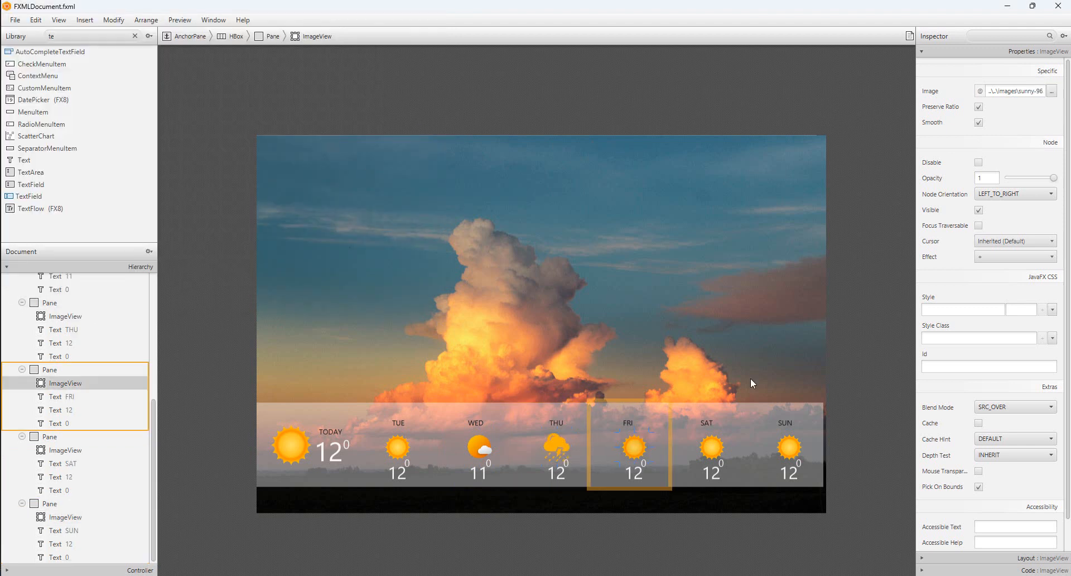
pyautogui.click(1052, 91)
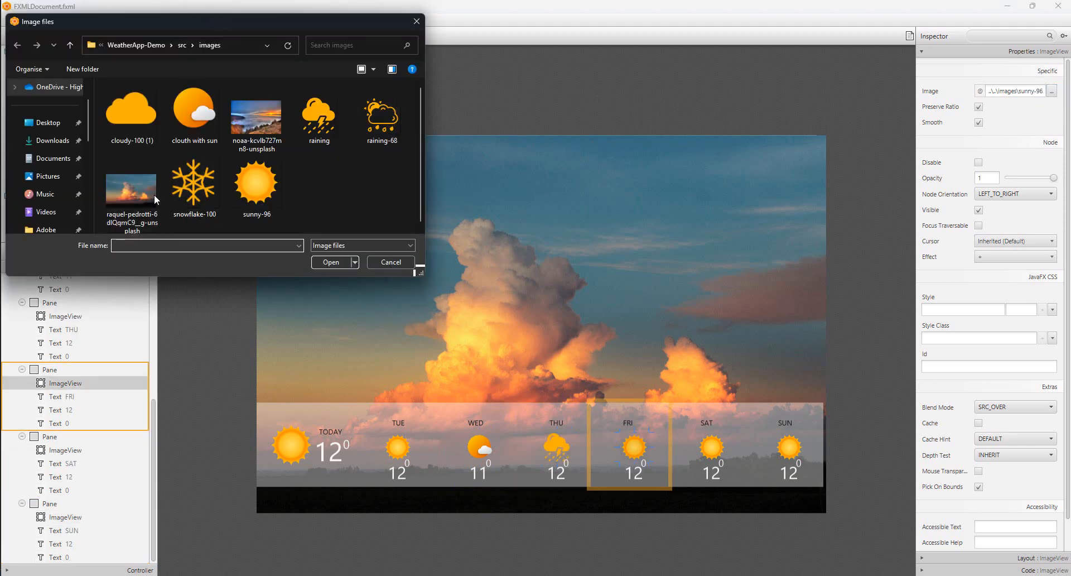
pyautogui.doubleClick(129, 132)
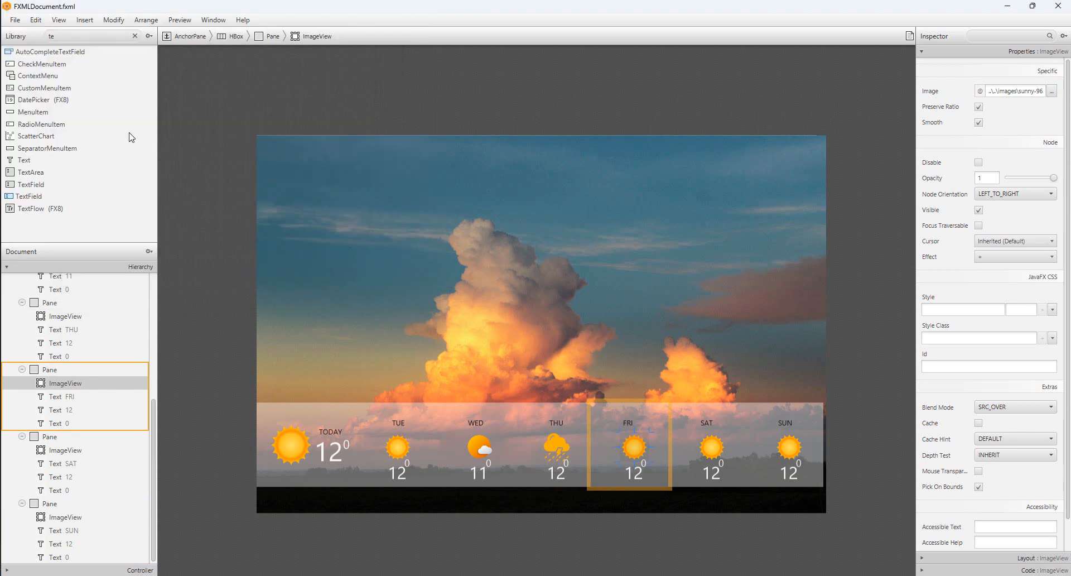
pyautogui.click(709, 447)
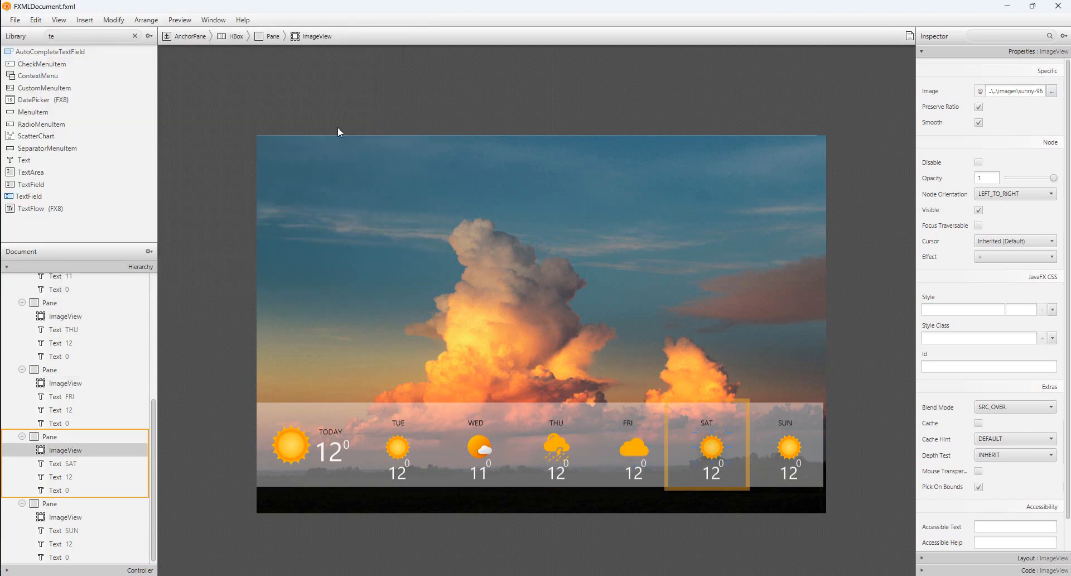
pyautogui.click(1052, 91)
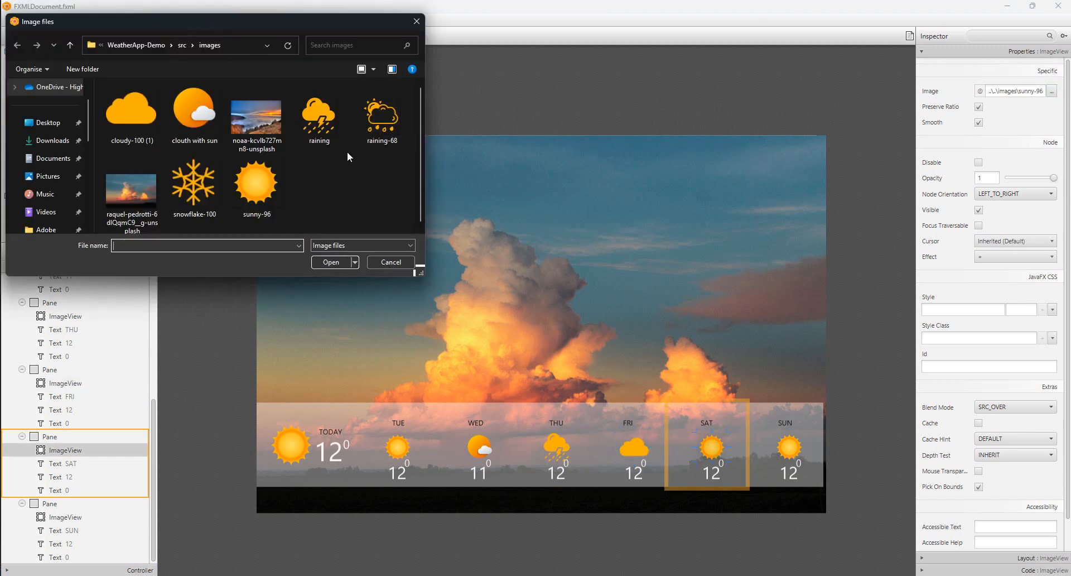
pyautogui.doubleClick(192, 186)
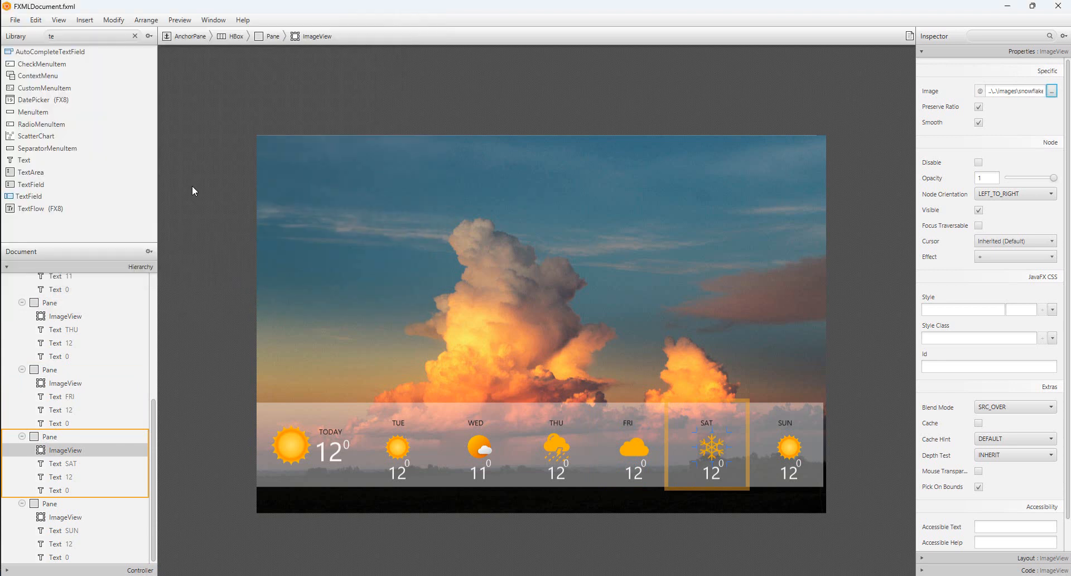
# Step: Replace the SUN icon with the "raining-68" image
pyautogui.click(790, 446)
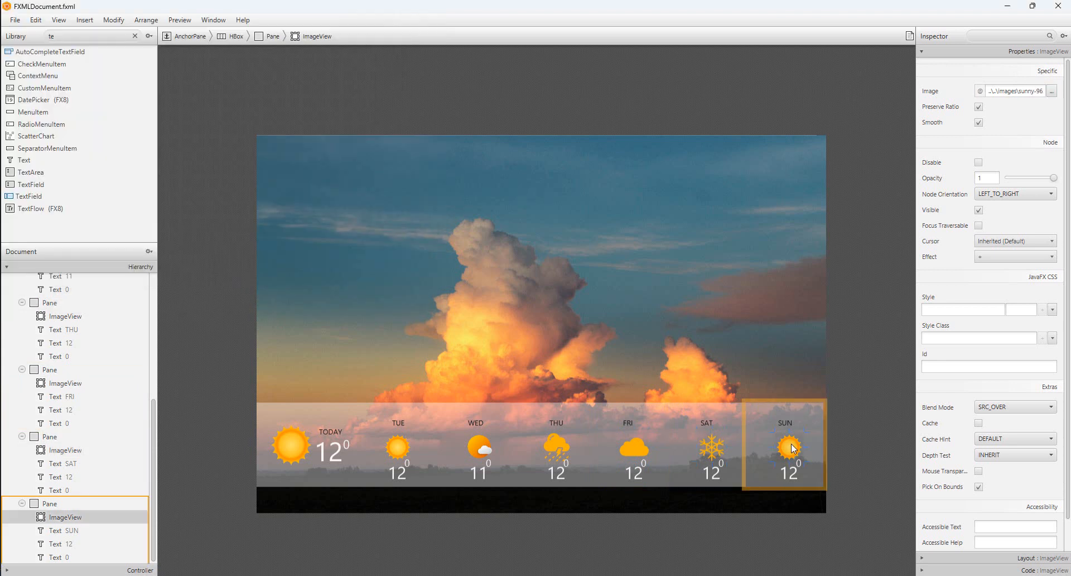
pyautogui.click(1051, 91)
pyautogui.doubleClick(373, 119)
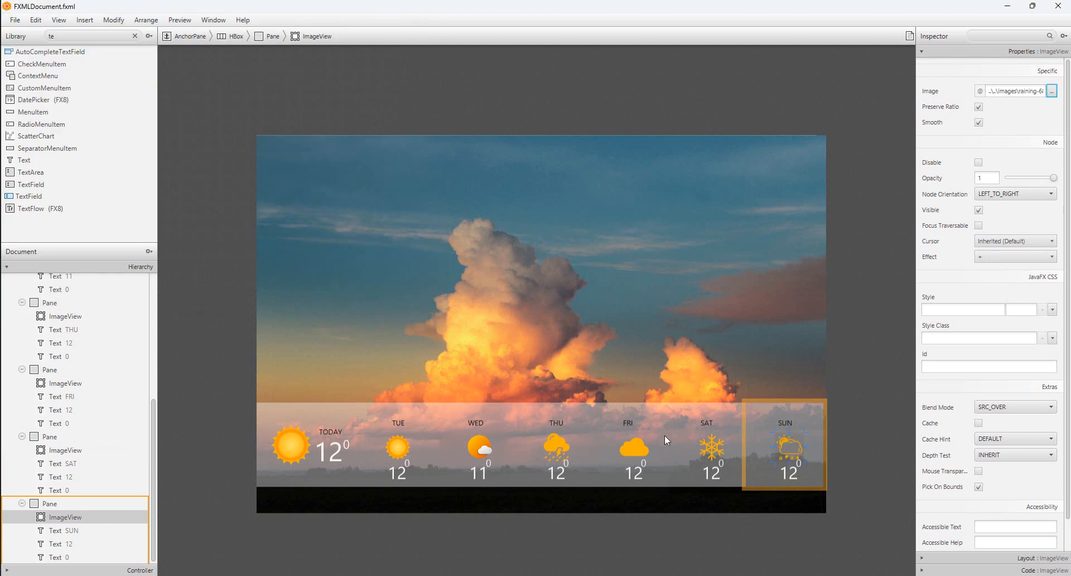
# Step: Set the THU temperature text to 5 and the FRI temperature text to 8
pyautogui.doubleClick(483, 476)
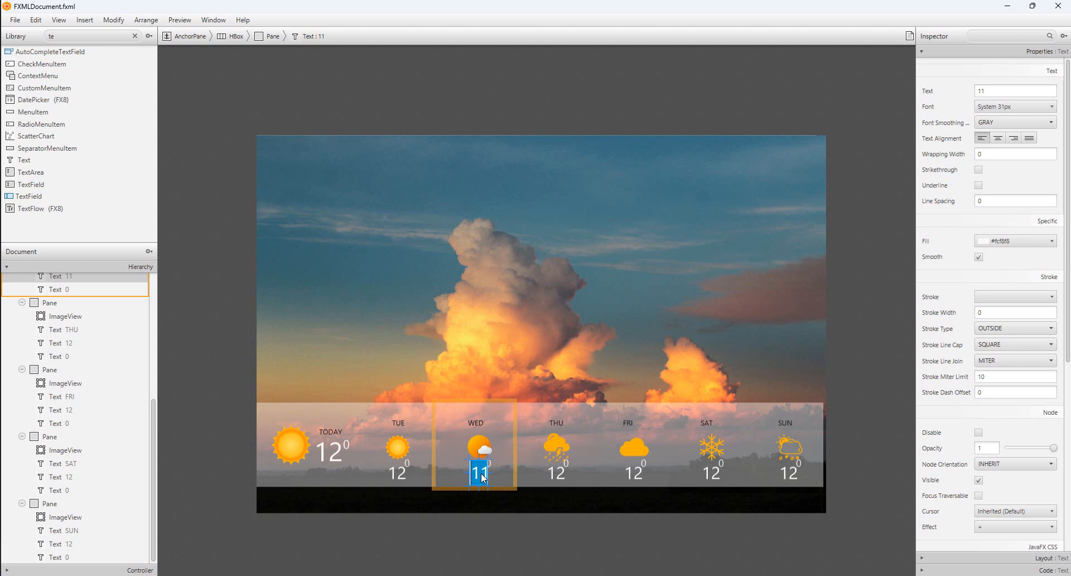
pyautogui.doubleClick(557, 477)
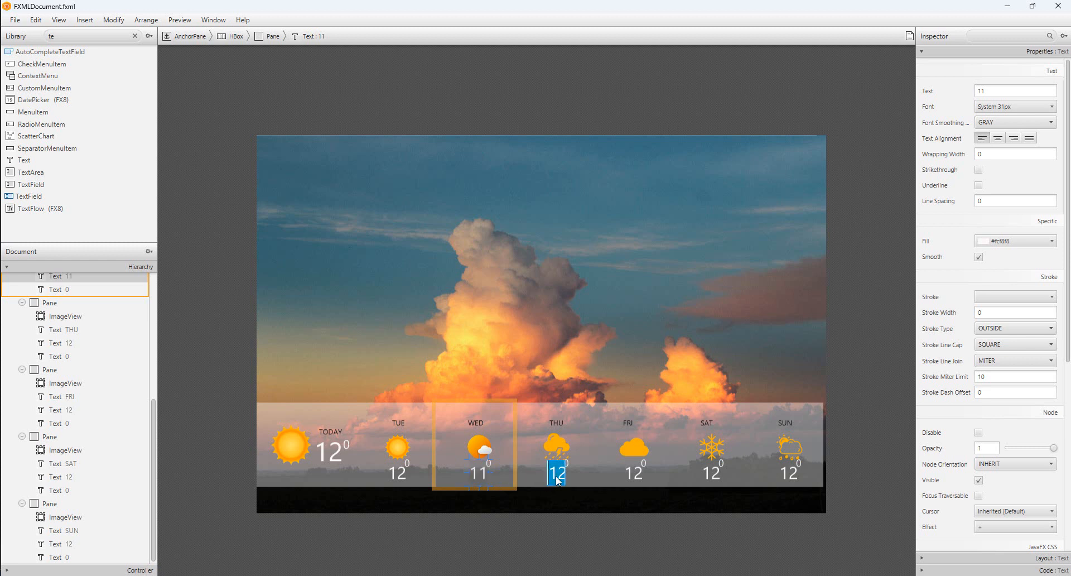
pyautogui.write('5')
pyautogui.press('Escape')
pyautogui.doubleClick(636, 472)
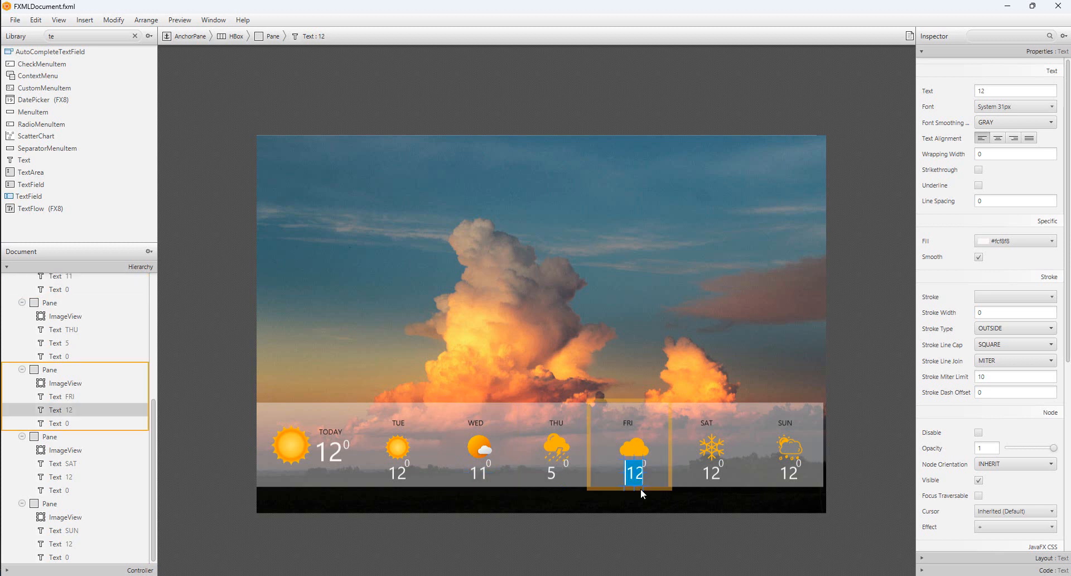
pyautogui.write('8')
pyautogui.press('Return')
# Step: Set the SAT temperature text to -2 and the SUN temperature text to 1
pyautogui.click(713, 477)
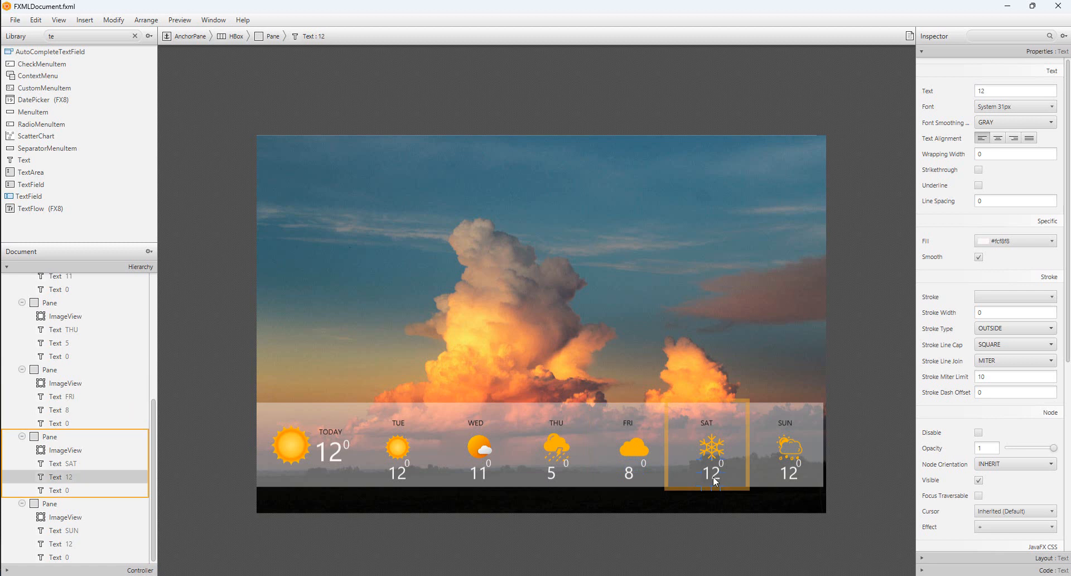
pyautogui.doubleClick(712, 476)
pyautogui.write('-')
pyautogui.write('2')
pyautogui.press('Return')
pyautogui.click(790, 478)
pyautogui.doubleClick(791, 478)
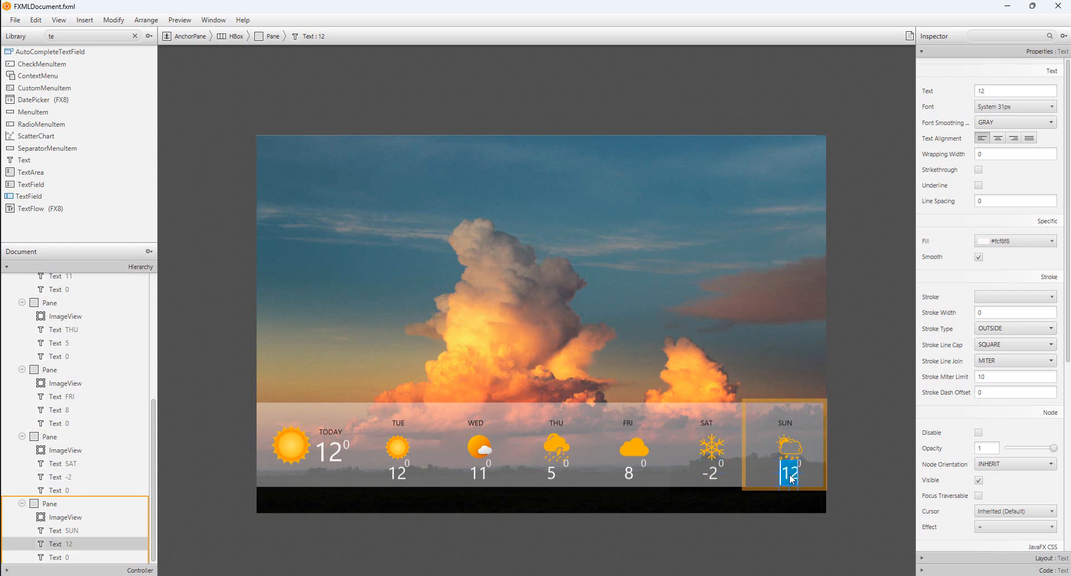
pyautogui.write('1')
pyautogui.press('Return')
# Step: Shift the FRI temperature 8 and the THU temperature 5 to centre them under their weather icons
pyautogui.click(630, 471)
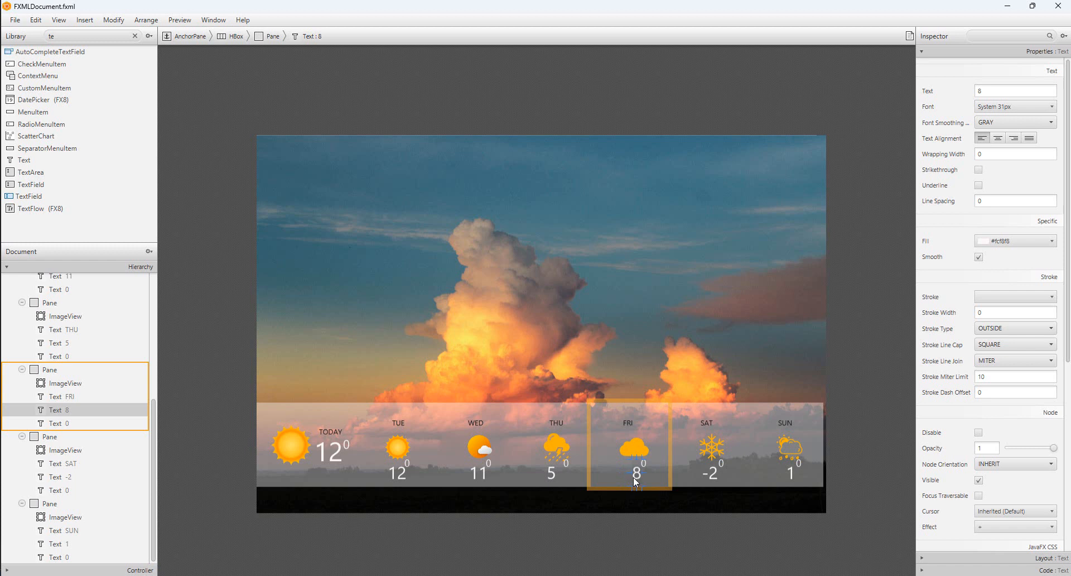
pyautogui.click(552, 474)
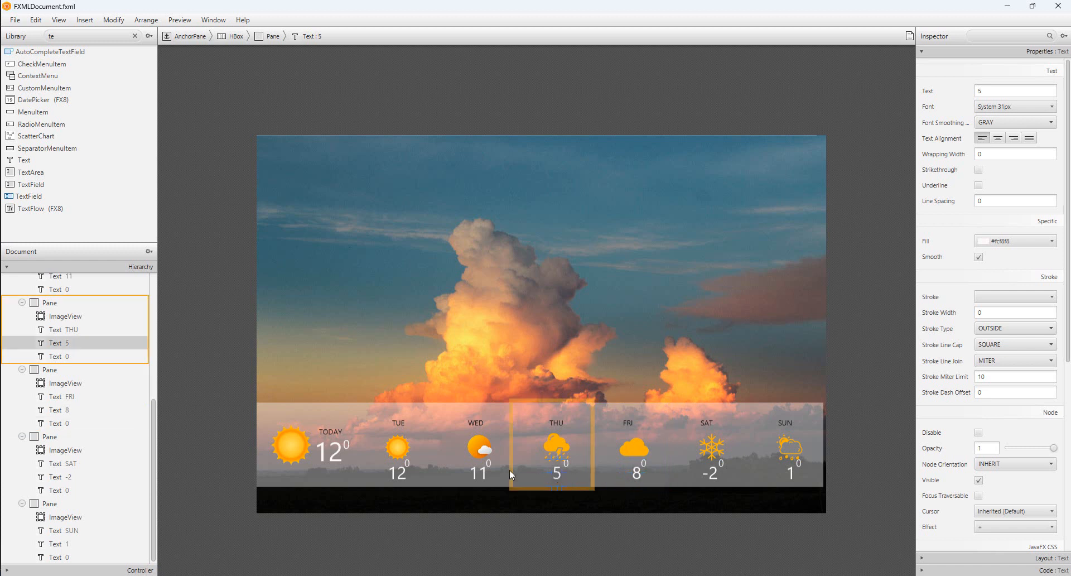
pyautogui.click(482, 477)
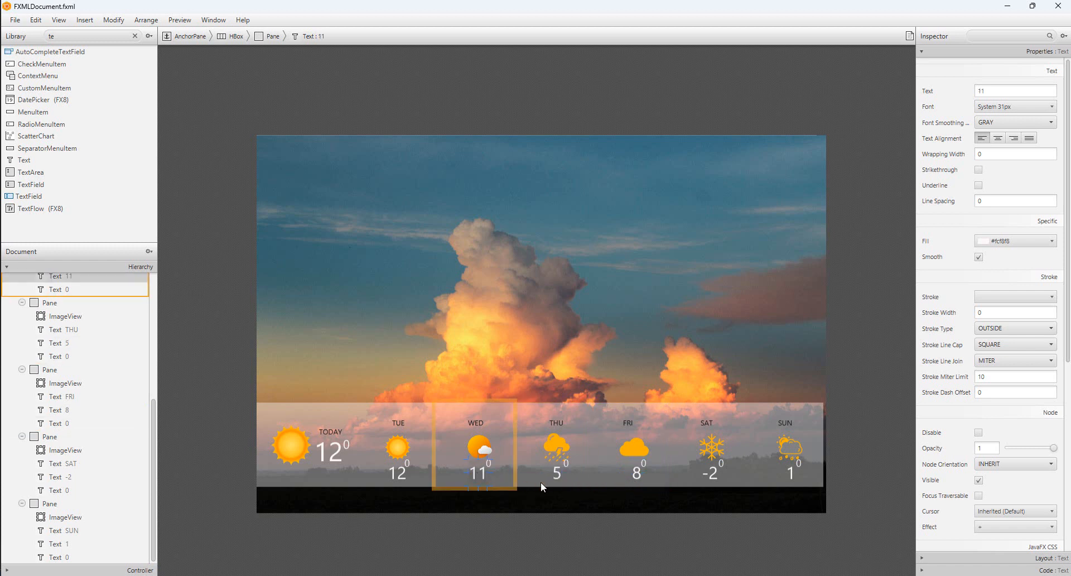
# Step: Reposition the small degree zeros beside the temperatures for THU, FRI, SAT and SUN so they sit close to the numbers
pyautogui.click(566, 463)
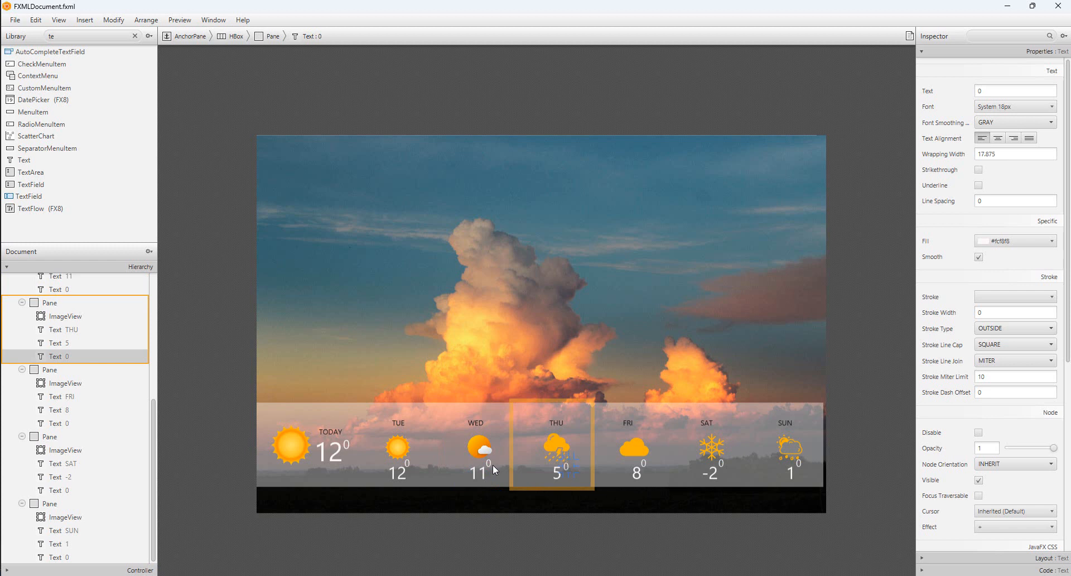
pyautogui.click(643, 463)
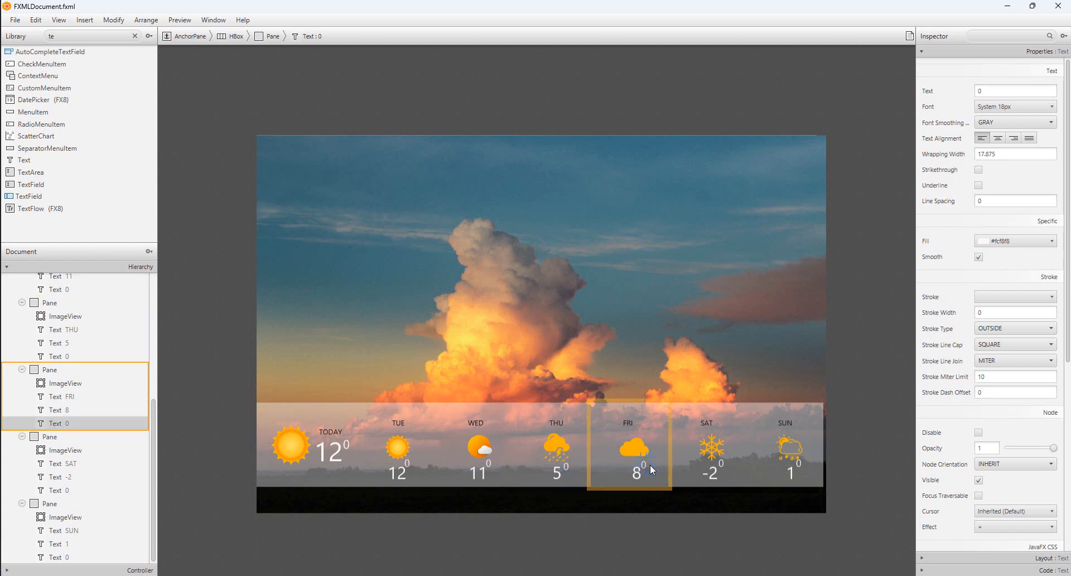
pyautogui.click(566, 467)
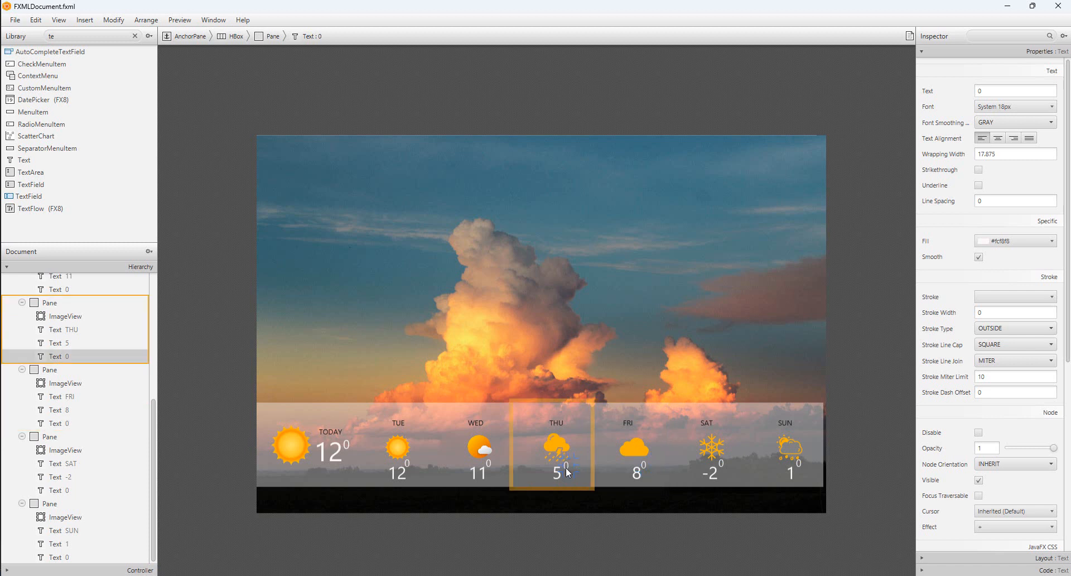
pyautogui.click(723, 467)
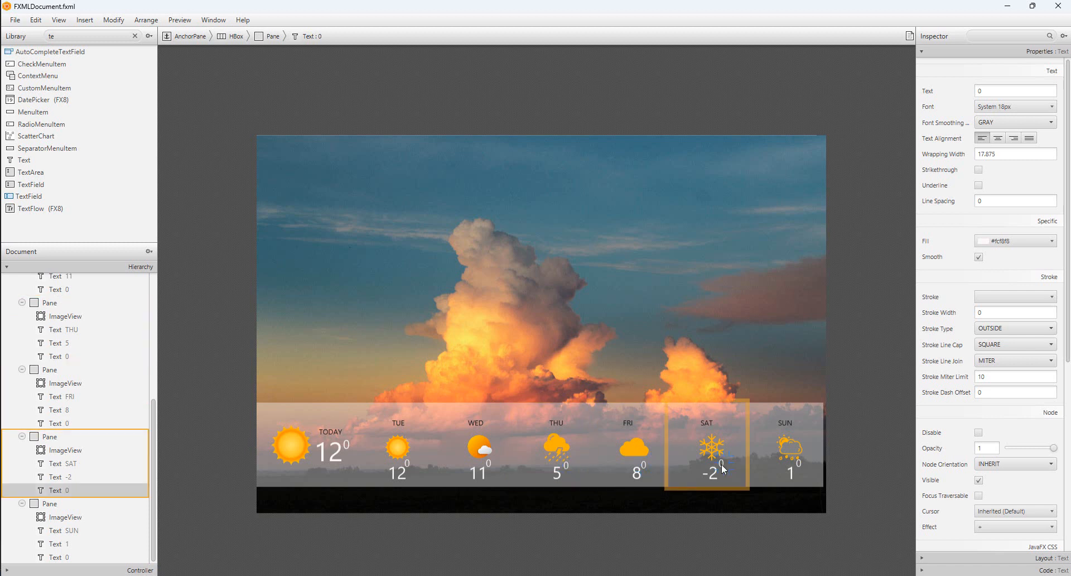
pyautogui.click(799, 466)
# Step: Nudge the day labels from SUN back to WED so each is centred above its weather icon
pyautogui.click(782, 423)
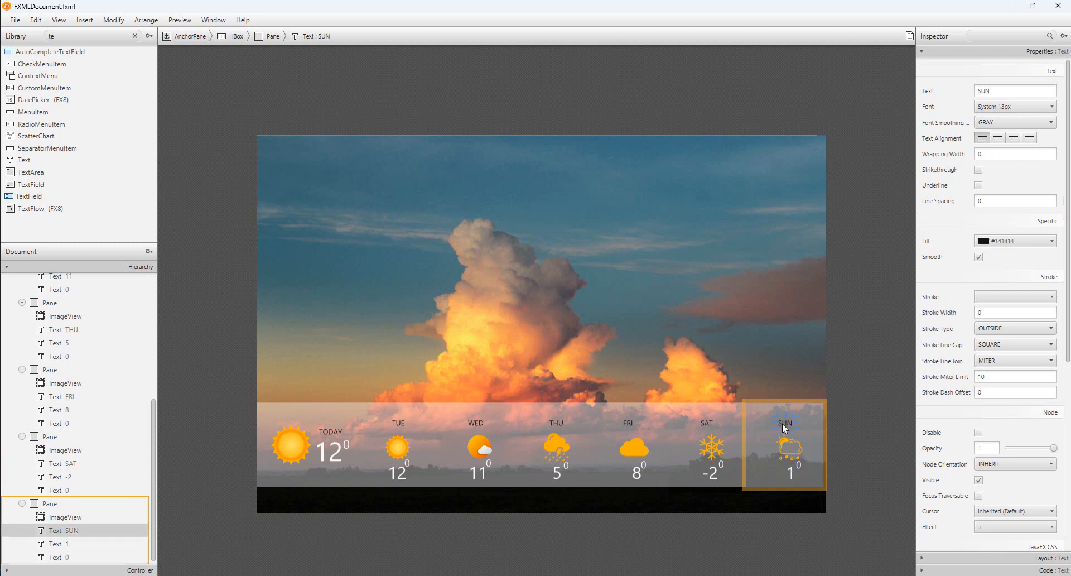
pyautogui.click(706, 424)
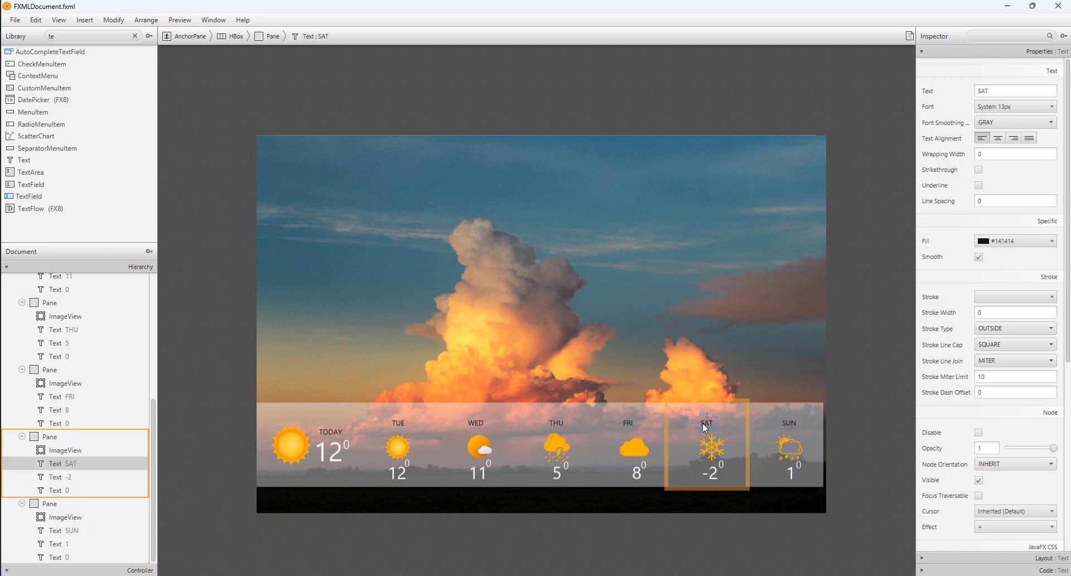
pyautogui.click(626, 423)
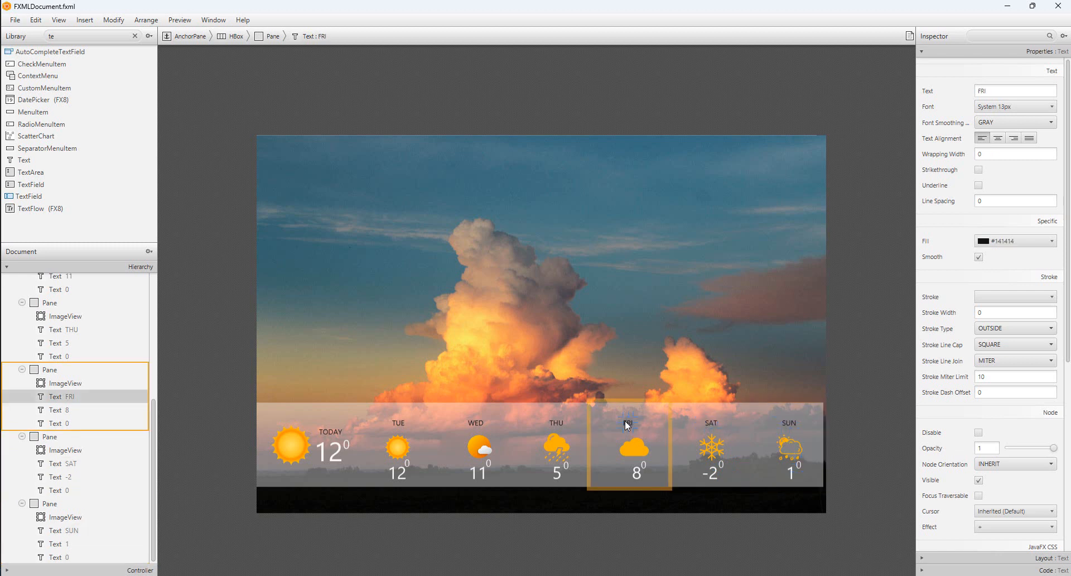
pyautogui.click(560, 422)
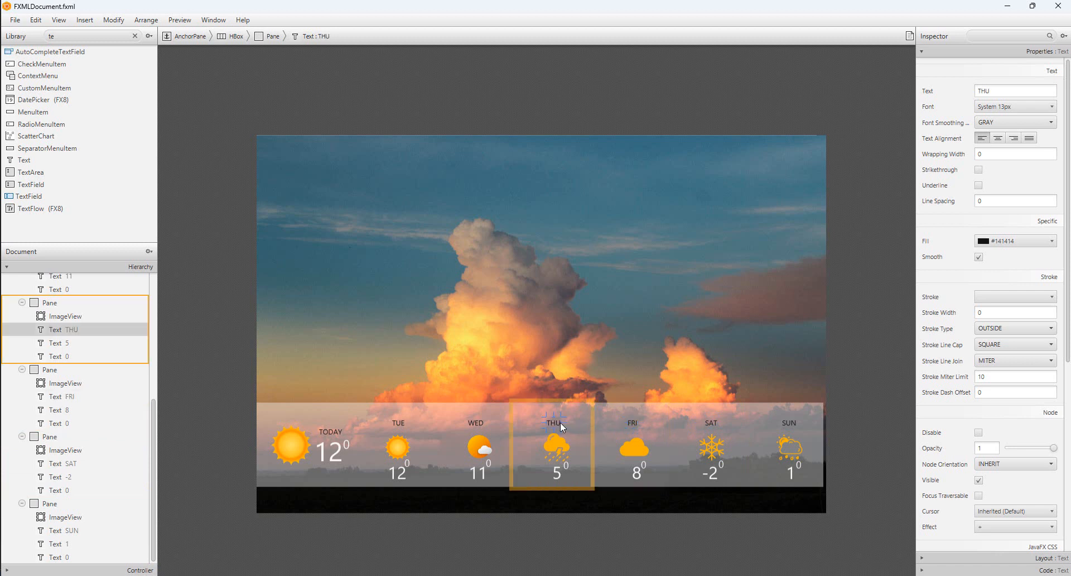
pyautogui.click(478, 424)
pyautogui.click(397, 422)
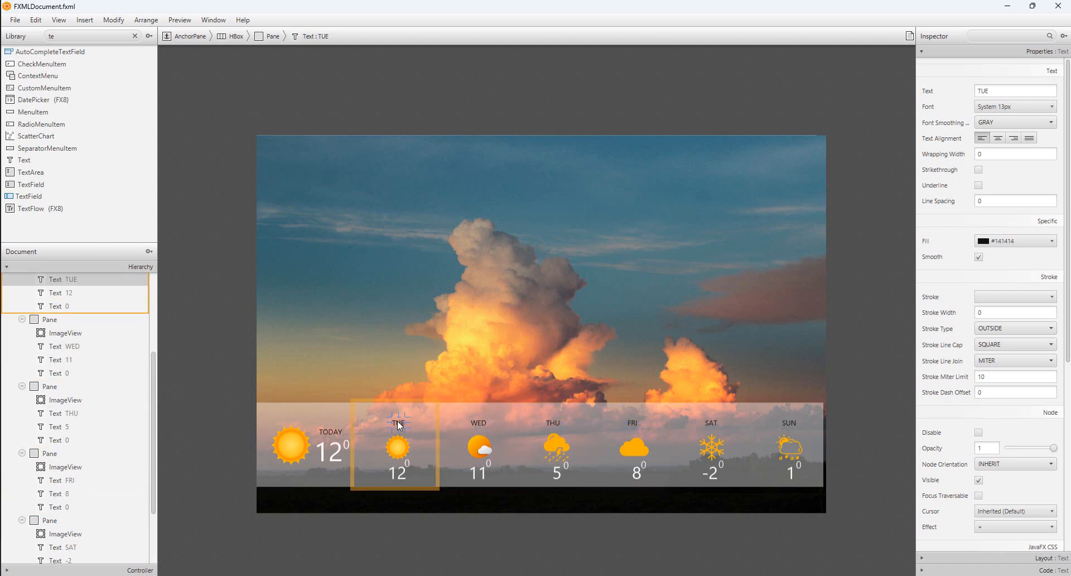
# Step: Widen the forecast HBox so its right edge meets the right edge of the background image
pyautogui.click(601, 323)
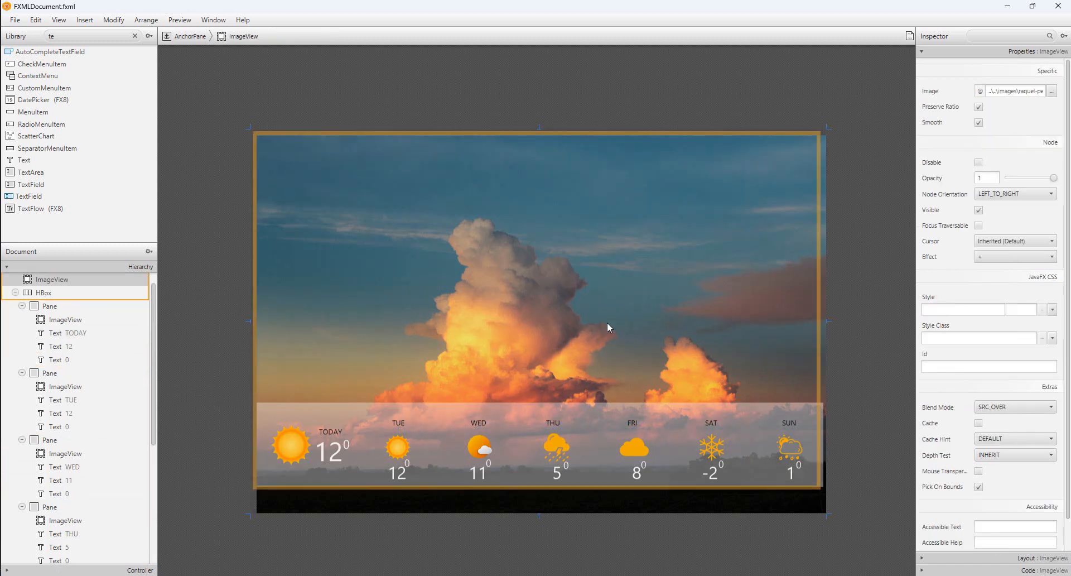
pyautogui.click(844, 366)
pyautogui.click(822, 427)
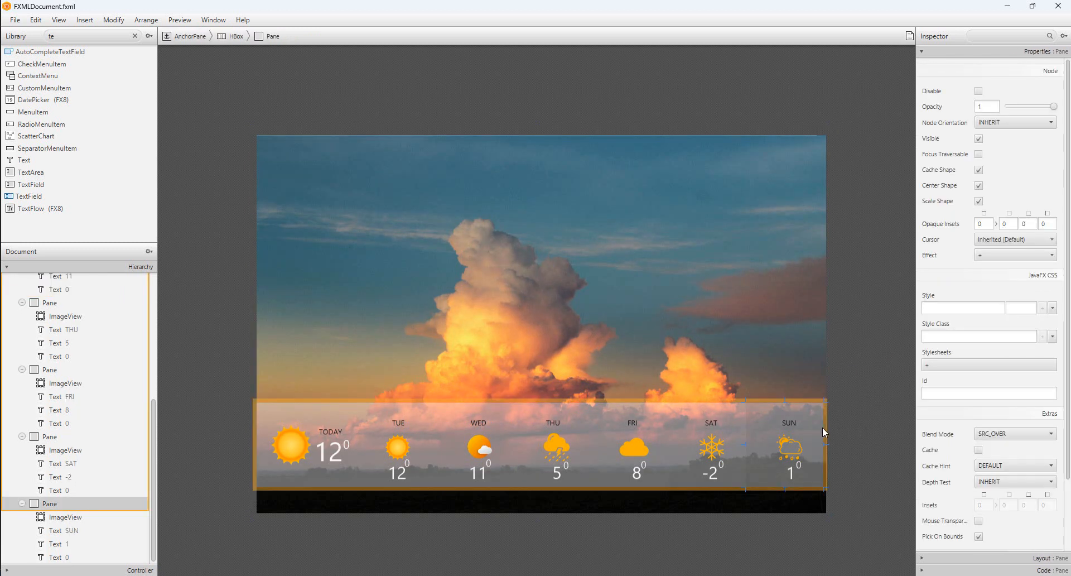
pyautogui.click(822, 500)
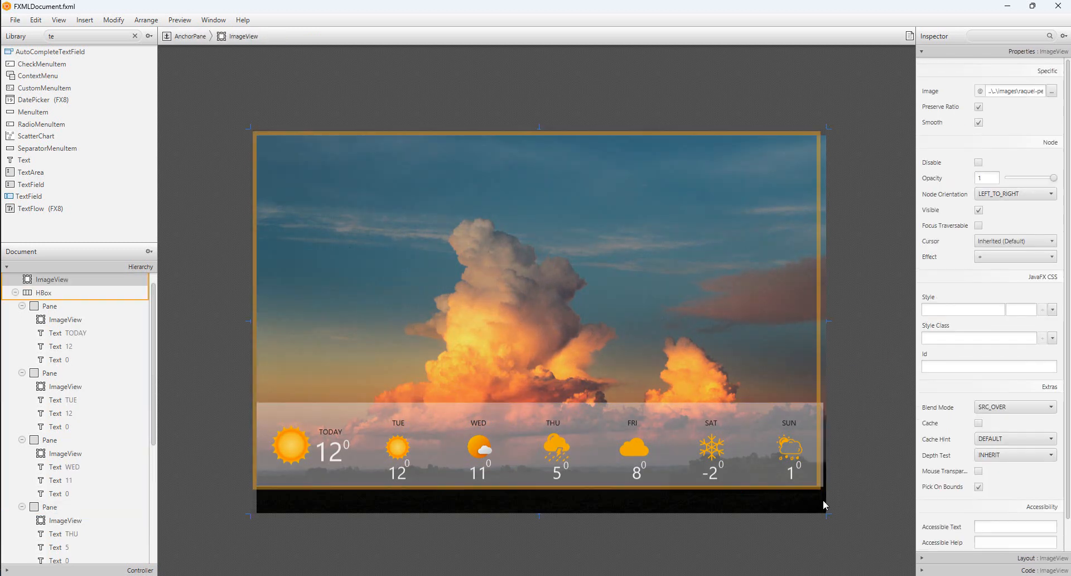
pyautogui.click(823, 486)
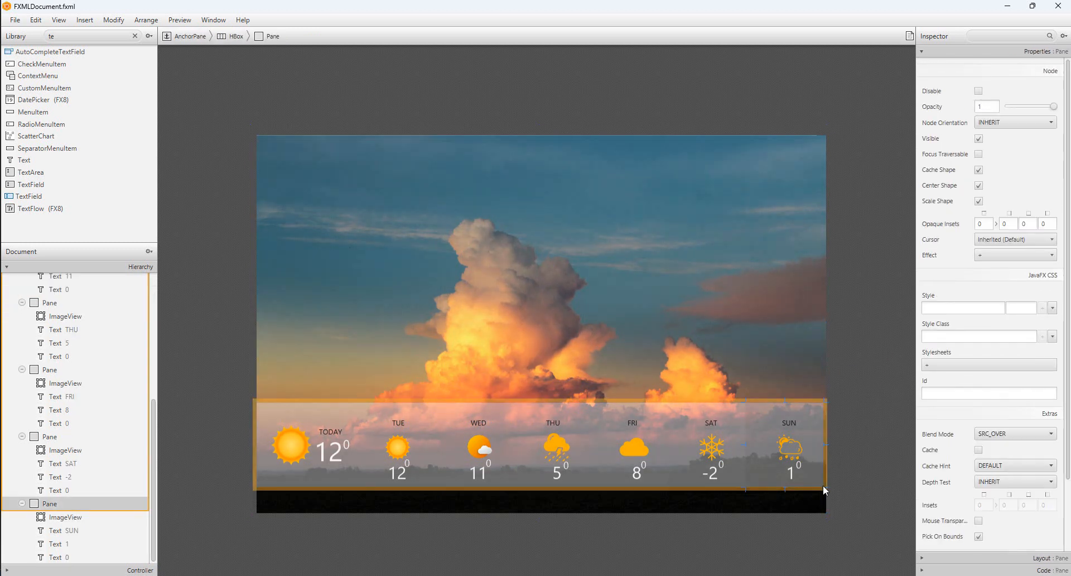
pyautogui.click(262, 401)
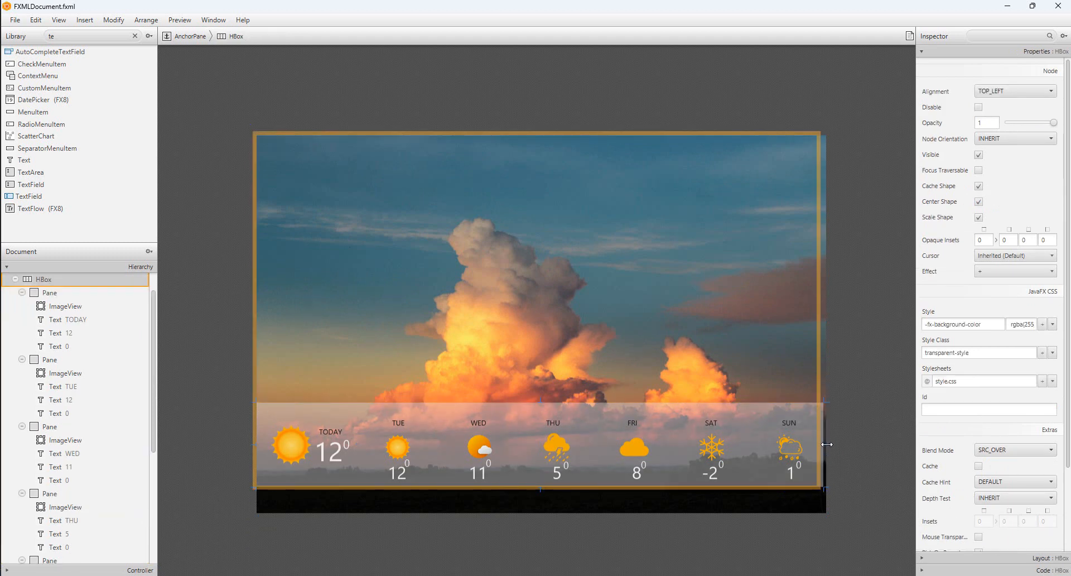
pyautogui.click(874, 431)
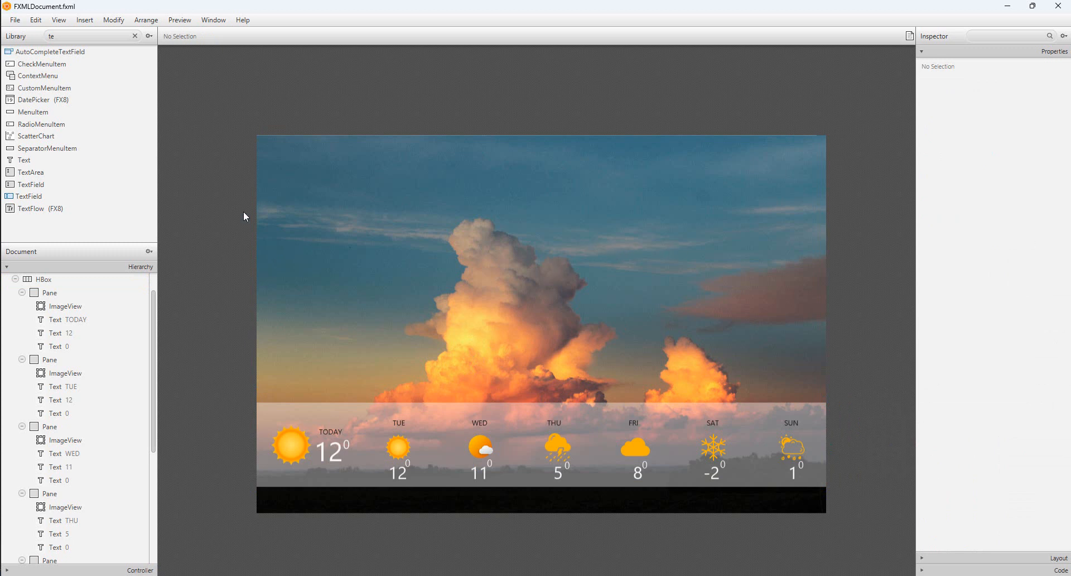
pyautogui.click(333, 411)
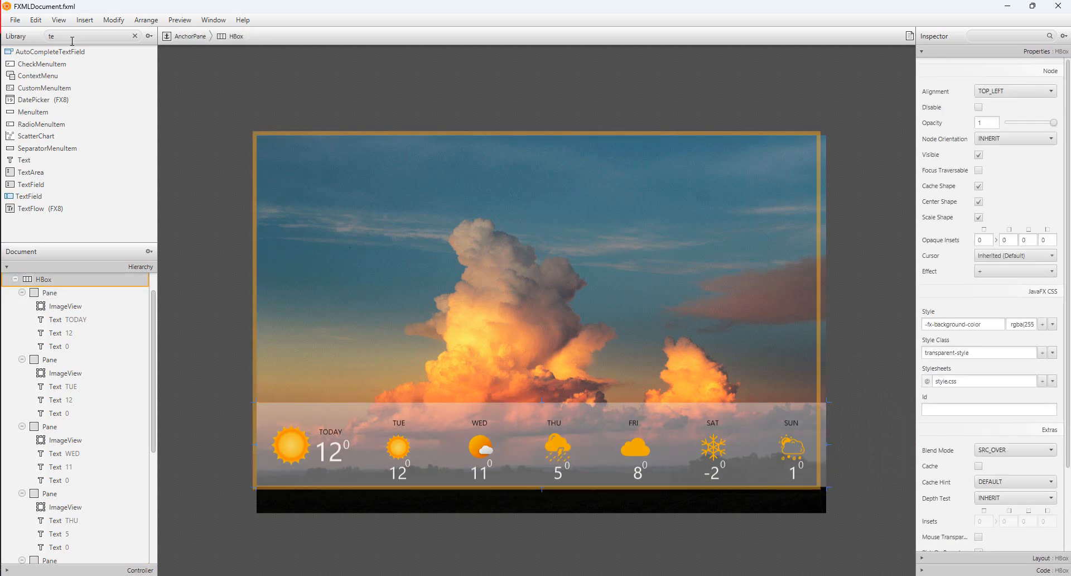
pyautogui.doubleClick(93, 36)
pyautogui.write('PAN')
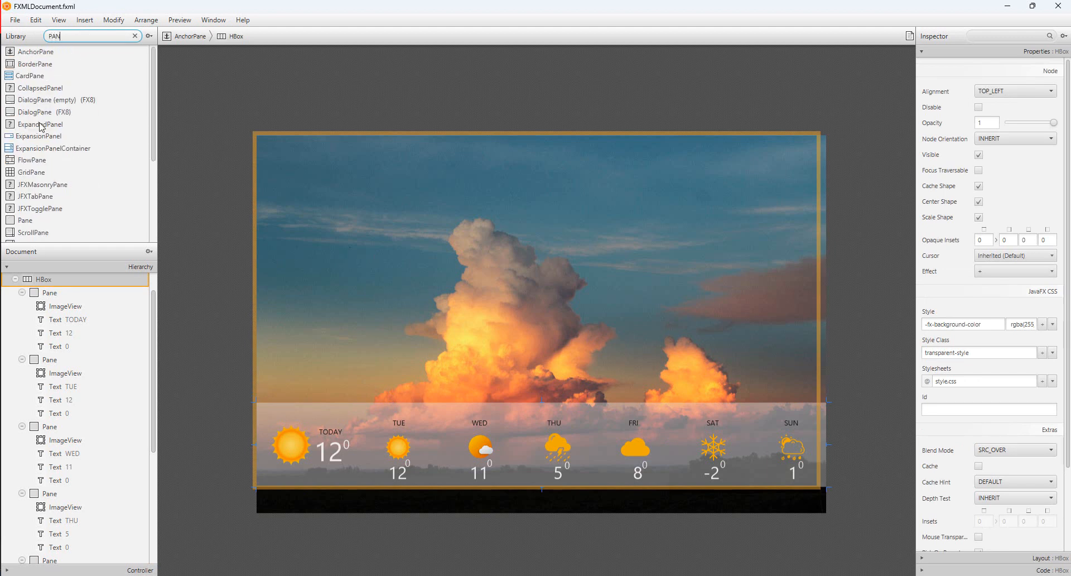
pyautogui.moveTo(37, 218); pyautogui.dragTo(560, 212)
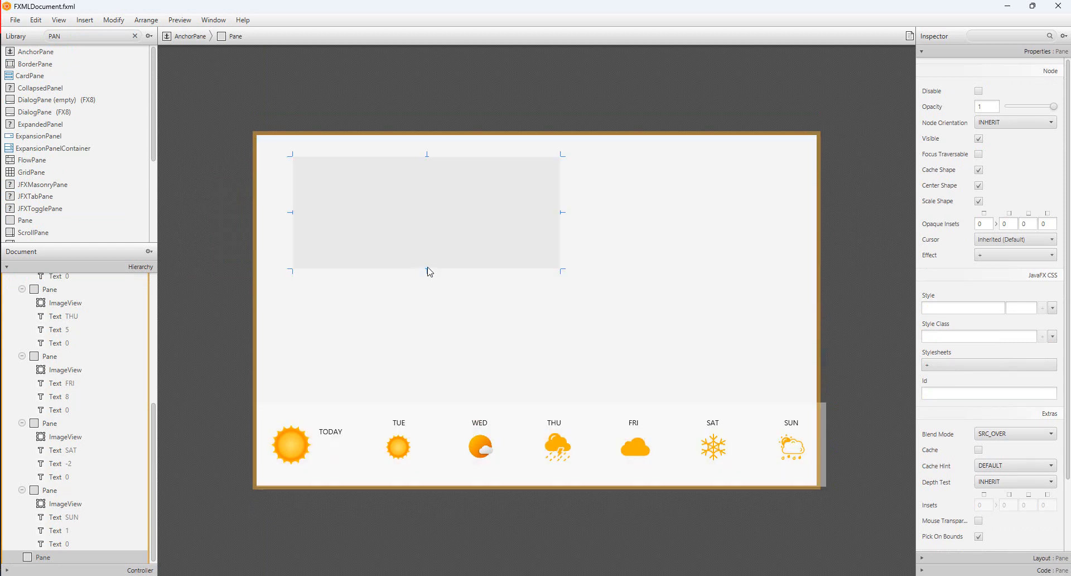
pyautogui.hotkey('ctrl', 'z')
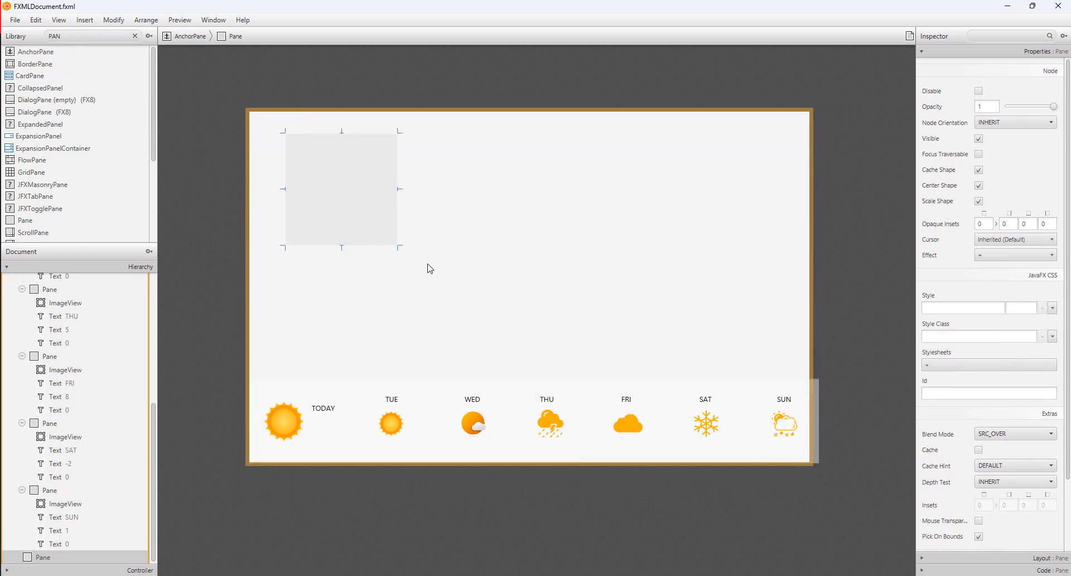
pyautogui.click(189, 25)
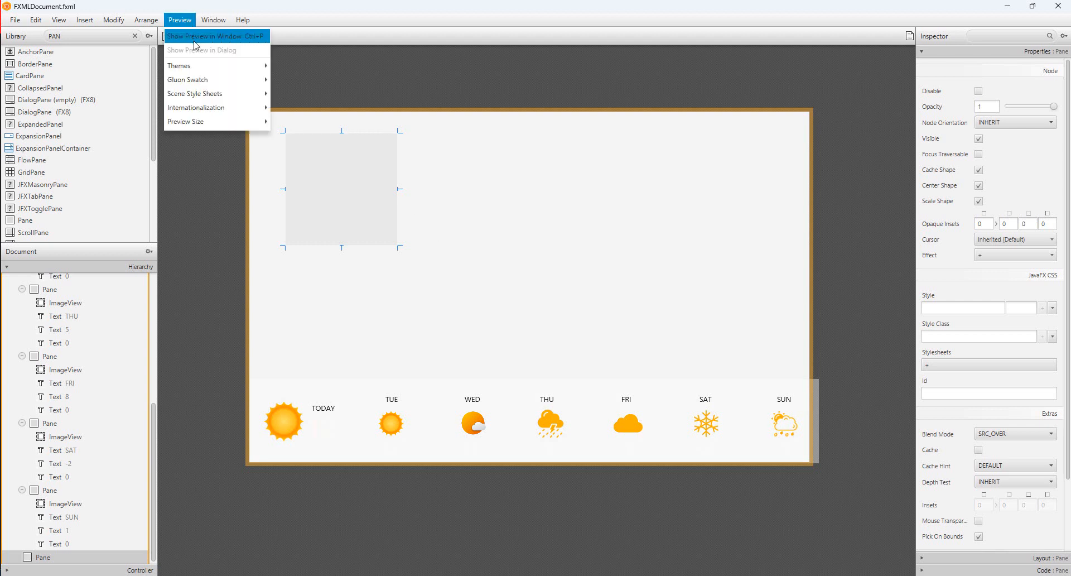
pyautogui.click(195, 45)
pyautogui.click(809, 82)
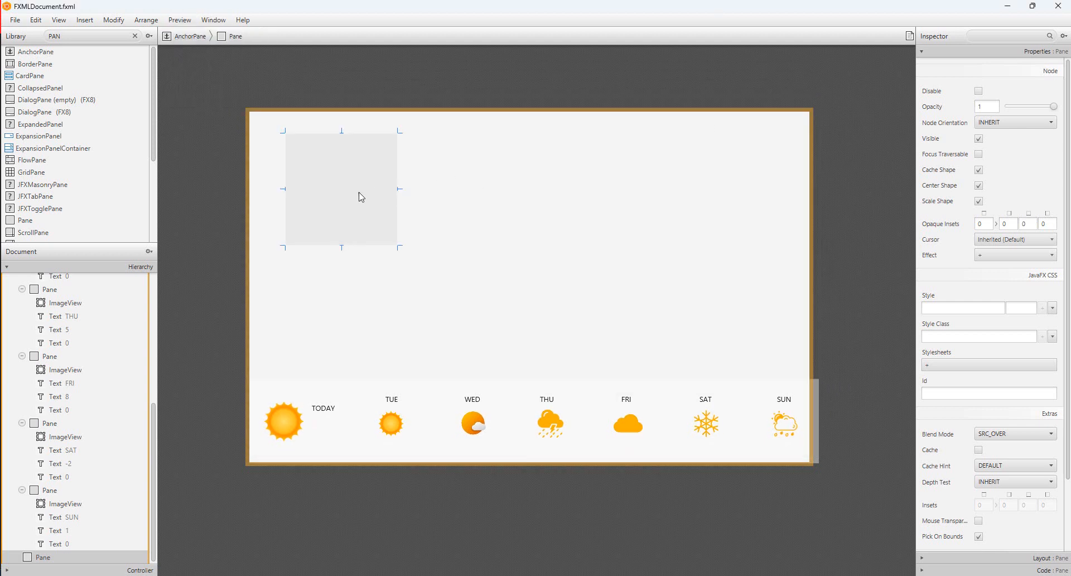
pyautogui.hotkey('ctrl', 'z')
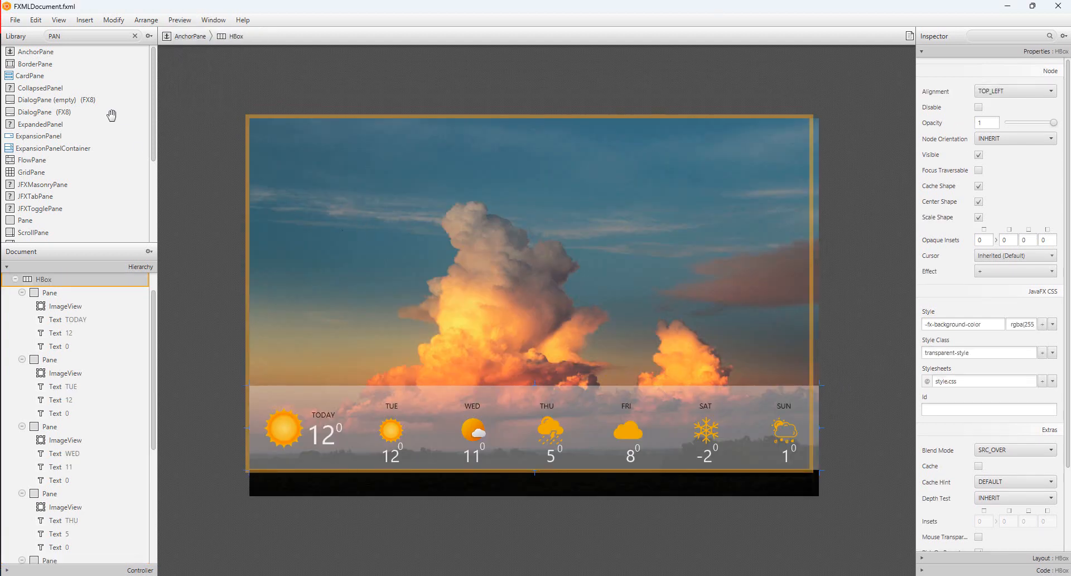
pyautogui.click(27, 223)
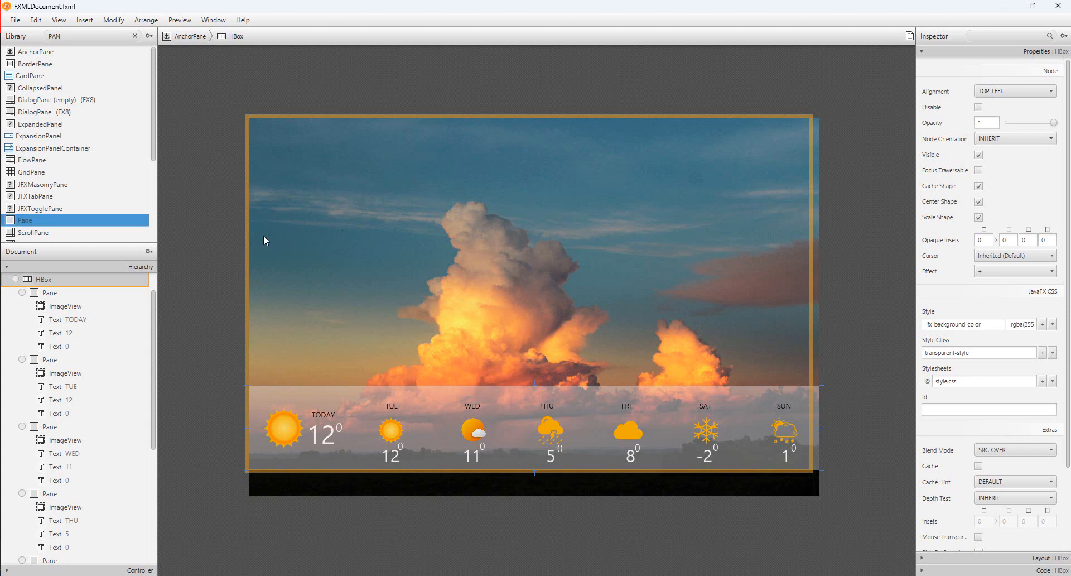
# Step: Save the FXML document and set the fx:id of the top-level AnchorPane to root
pyautogui.hotkey('ctrl', 's')
pyautogui.scroll(2, 58, 312)
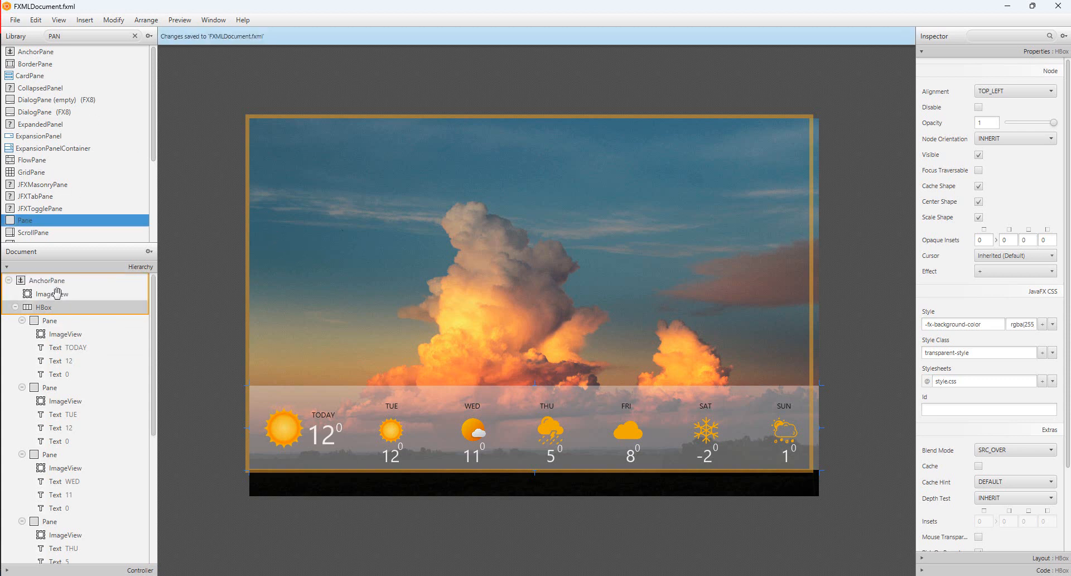
pyautogui.click(53, 282)
pyautogui.click(1040, 569)
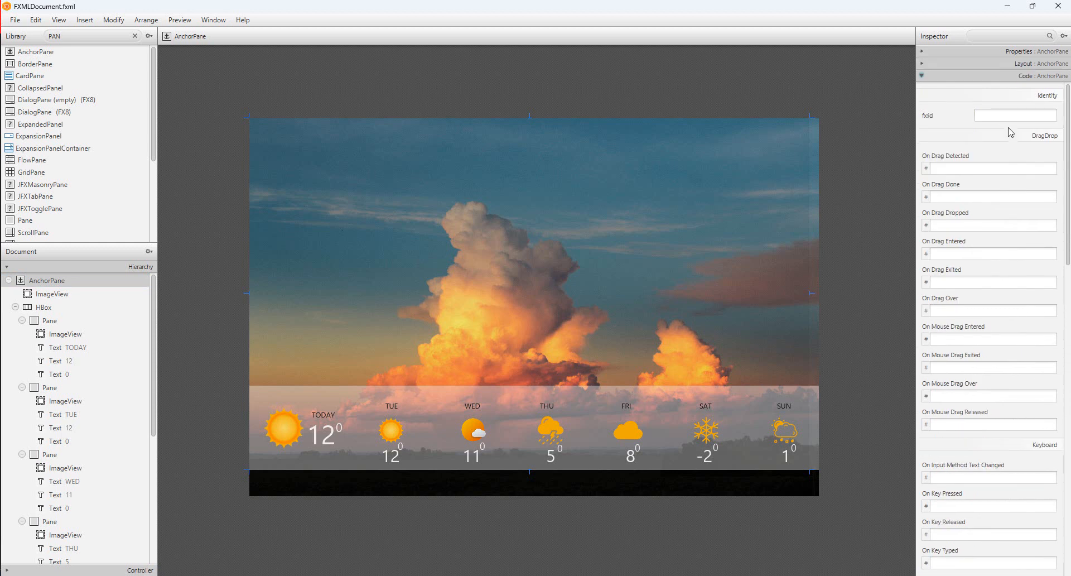
pyautogui.click(1007, 116)
pyautogui.write('RO')
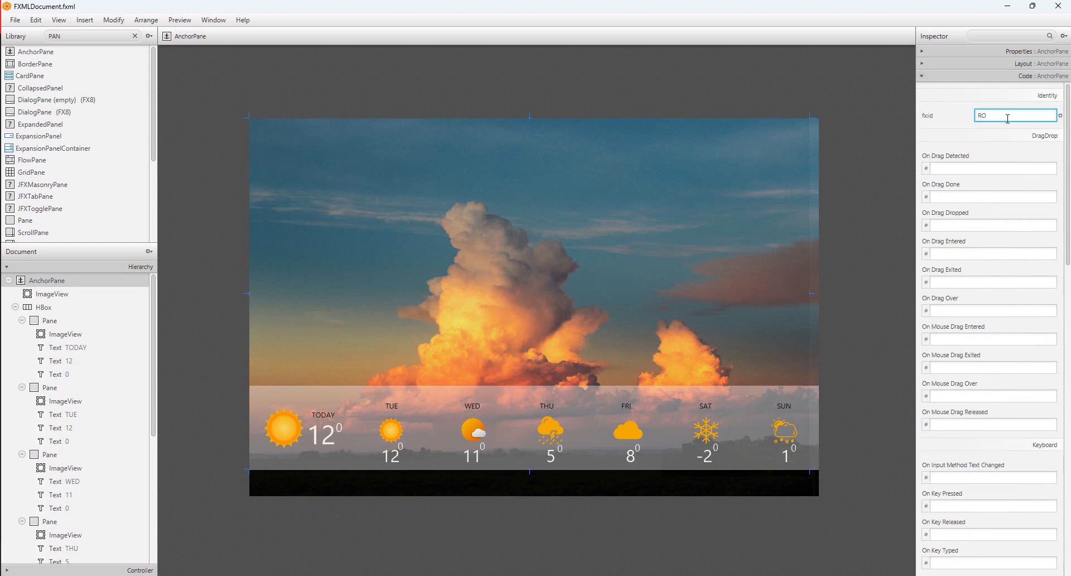
pyautogui.write('OTroot')
pyautogui.press('Return')
pyautogui.click(869, 209)
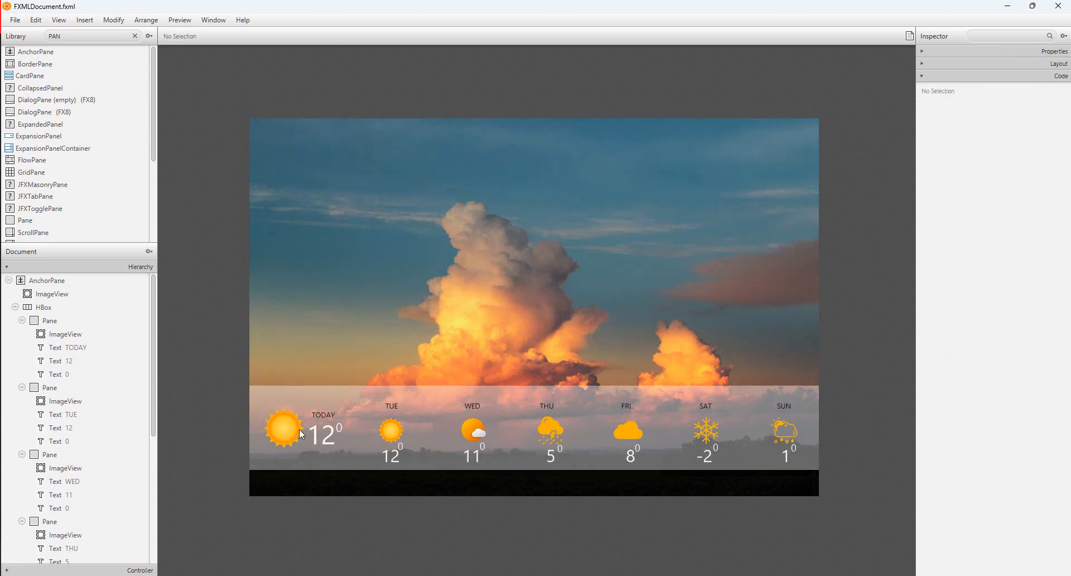
# Step: Set the fx:id of the TODAY temperature text to today and of the TUE temperature text to tue
pyautogui.click(320, 435)
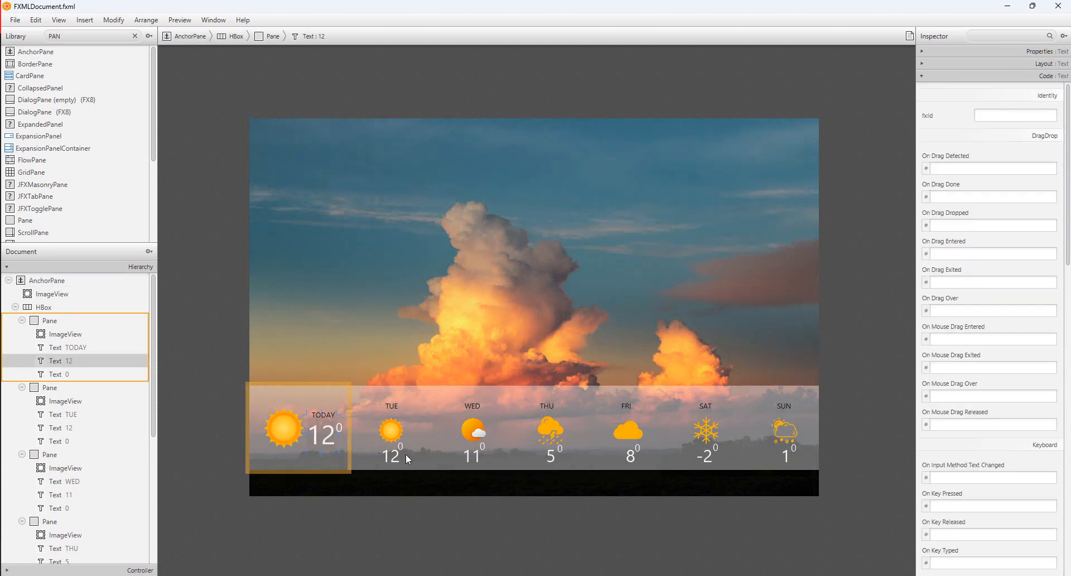
pyautogui.click(996, 116)
pyautogui.write('today')
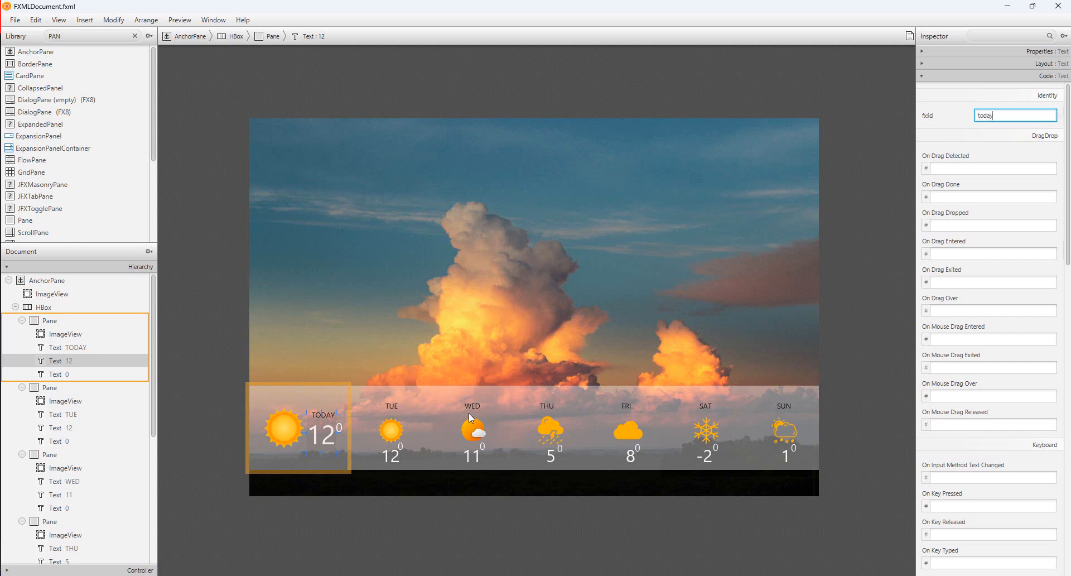
pyautogui.click(393, 438)
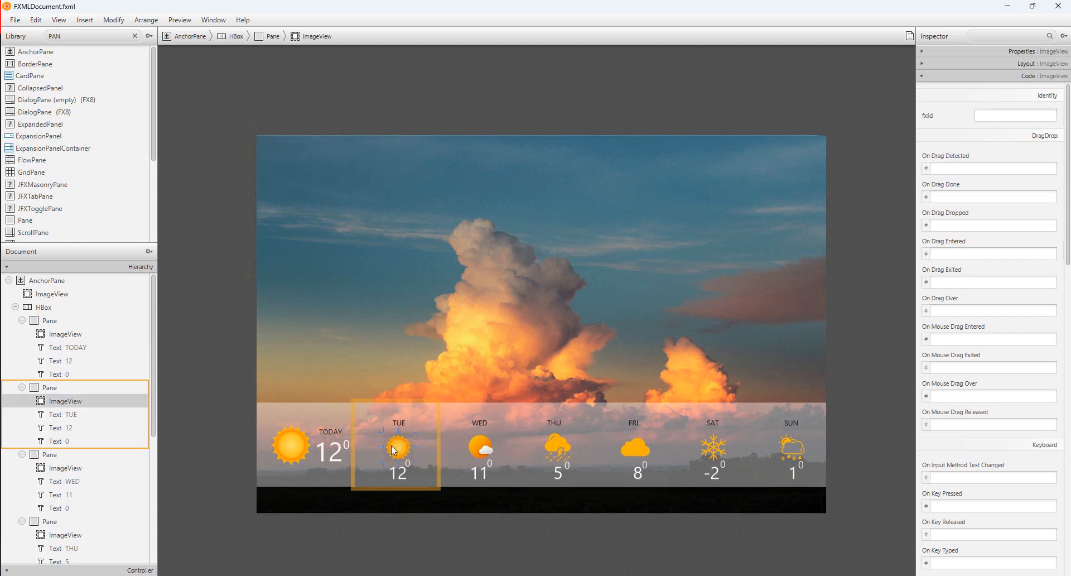
pyautogui.click(406, 477)
pyautogui.click(1006, 114)
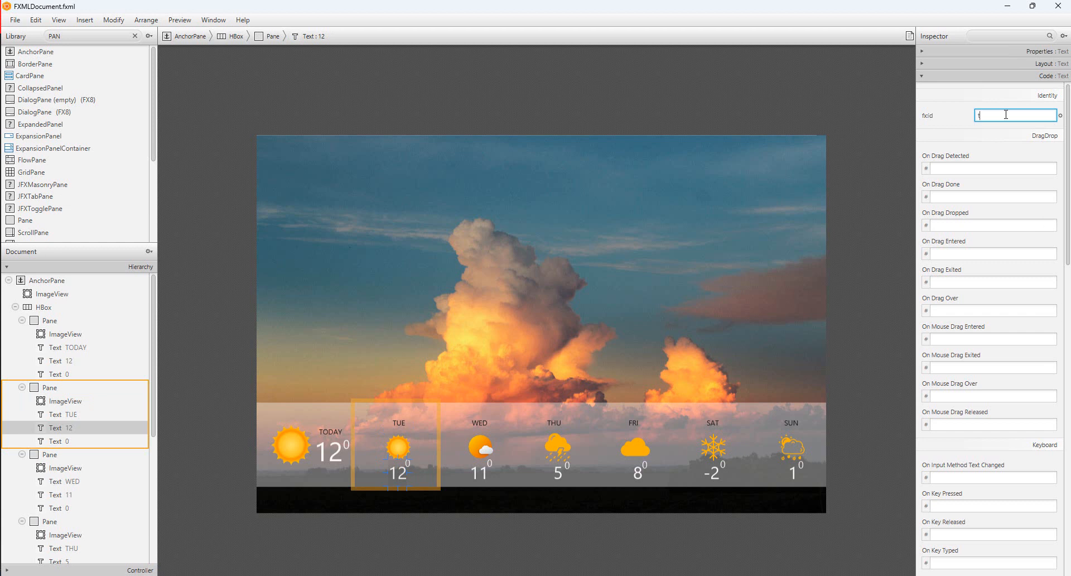
pyautogui.write('tue')
pyautogui.click(484, 479)
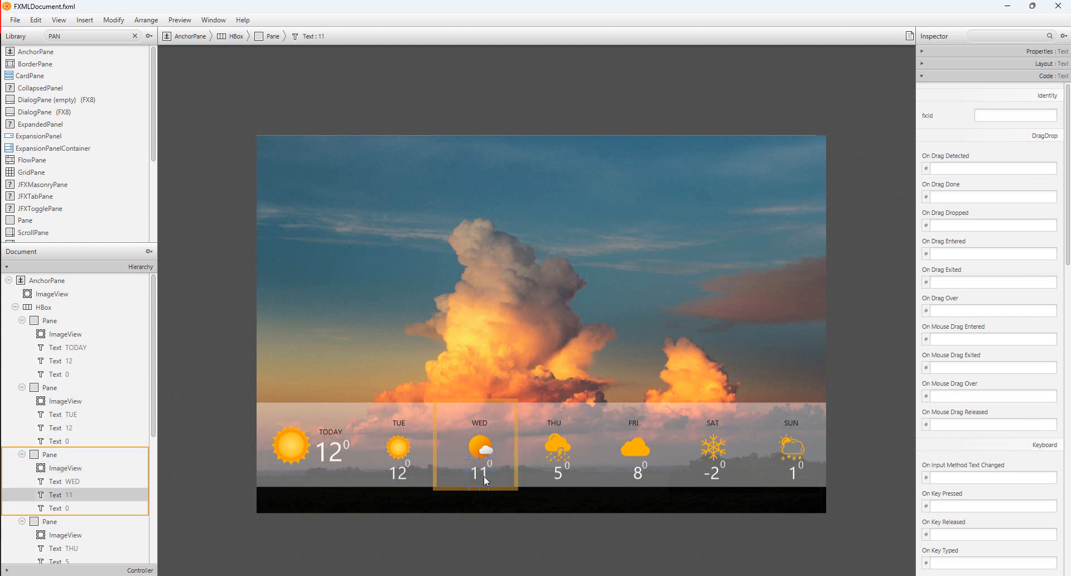
# Step: Set the fx:id of the WED temperature text to wed and of the THU temperature text to thu, and save the document
pyautogui.click(1019, 116)
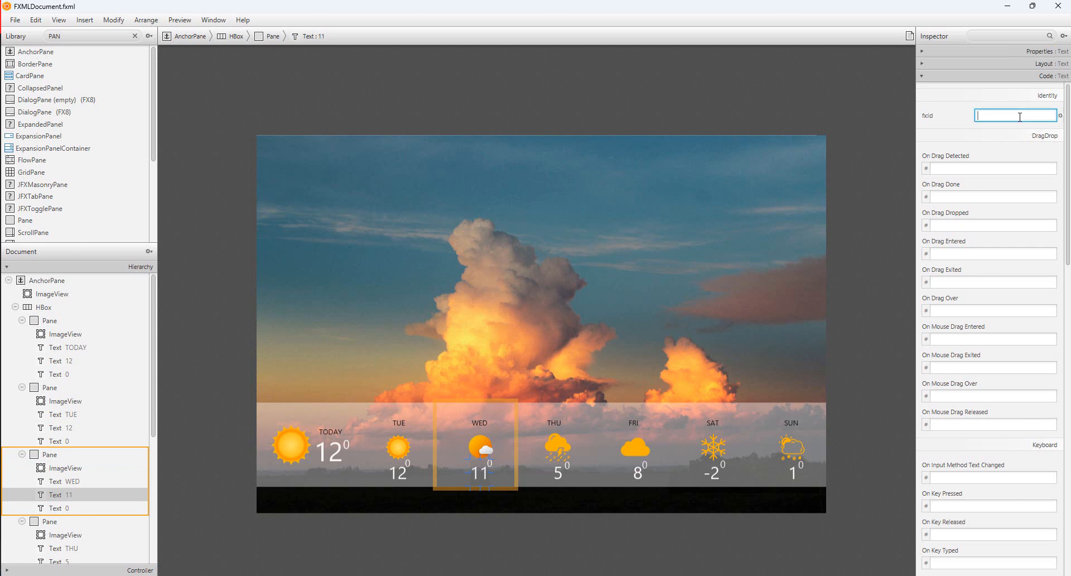
pyautogui.write('wed')
pyautogui.click(562, 474)
pyautogui.click(1003, 115)
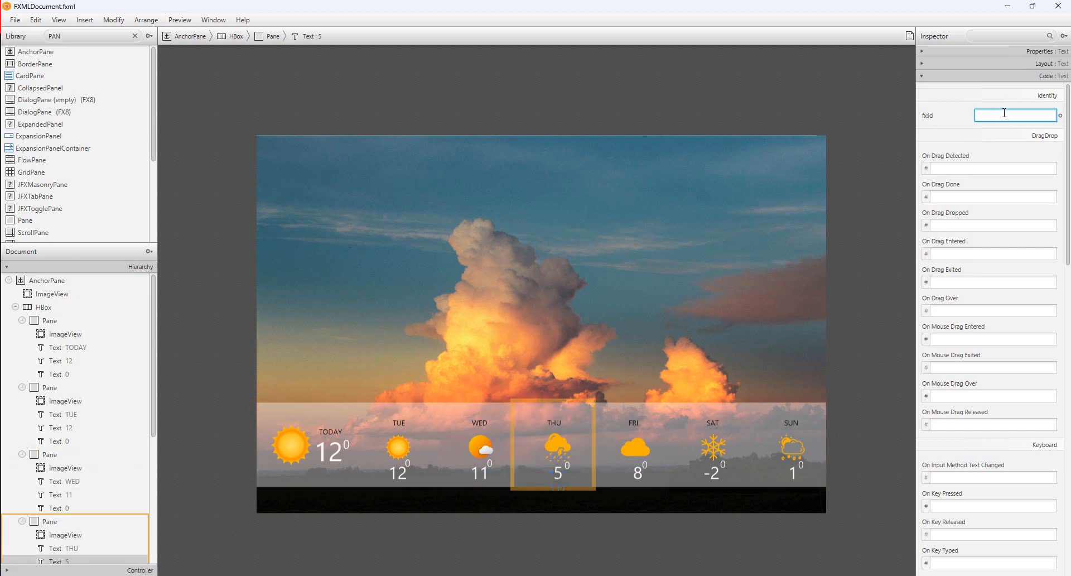
pyautogui.write('thu')
pyautogui.click(696, 336)
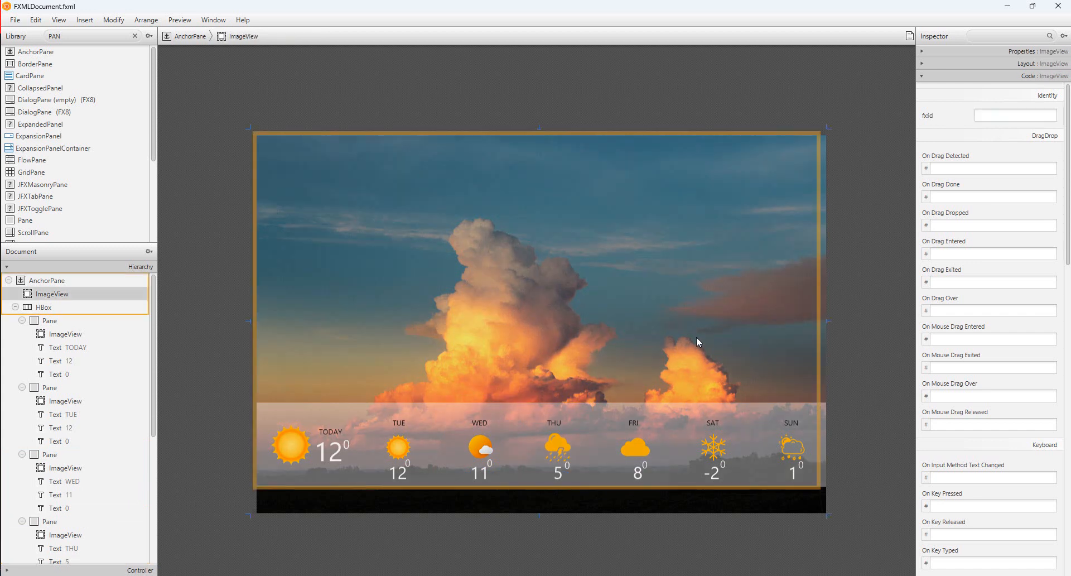
pyautogui.hotkey('ctrl', 's')
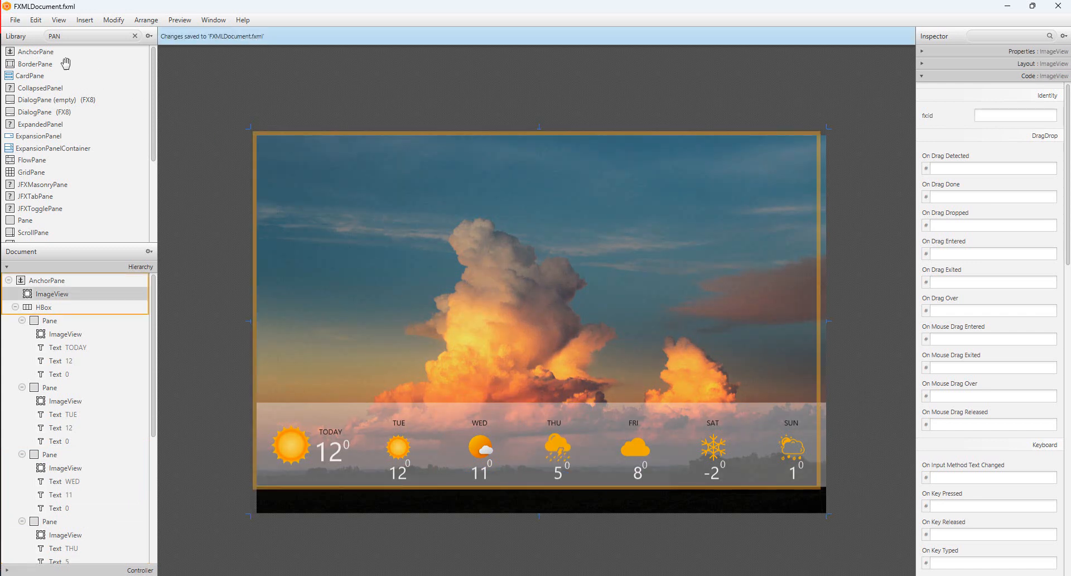
# Step: Add a Pane to the AnchorPane over the upper-left sky, enlarged and shifted close to the image's left edge
pyautogui.moveTo(31, 219); pyautogui.dragTo(351, 222)
pyautogui.moveTo(407, 280); pyautogui.dragTo(508, 330)
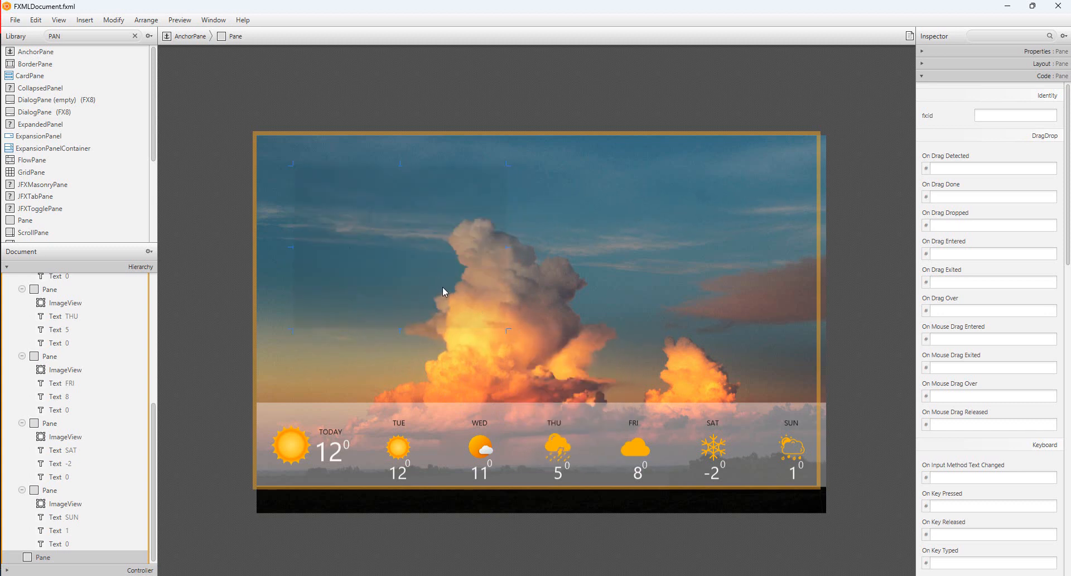
pyautogui.press('Left')
pyautogui.press('Left')
pyautogui.press('Left')
pyautogui.press('Left')
pyautogui.press('Left')
pyautogui.press('Left')
pyautogui.press('Left')
pyautogui.press('Left')
pyautogui.press('Left')
pyautogui.press('Left')
pyautogui.press('Left')
pyautogui.press('Left')
pyautogui.press('Left')
pyautogui.press('Left')
pyautogui.press('Left')
pyautogui.press('Left')
pyautogui.press('Left')
pyautogui.press('Left')
pyautogui.press('Left')
pyautogui.press('Left')
# Step: Style the new Pane with -fx-background-color, using the translucent rgba value copied from the forecast HBox
pyautogui.click(991, 51)
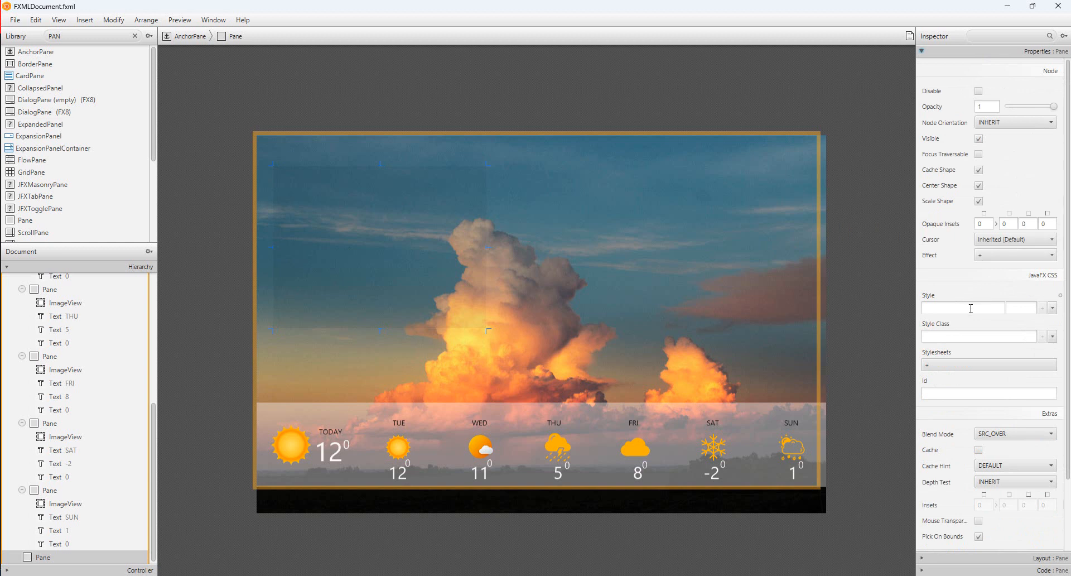
pyautogui.click(753, 423)
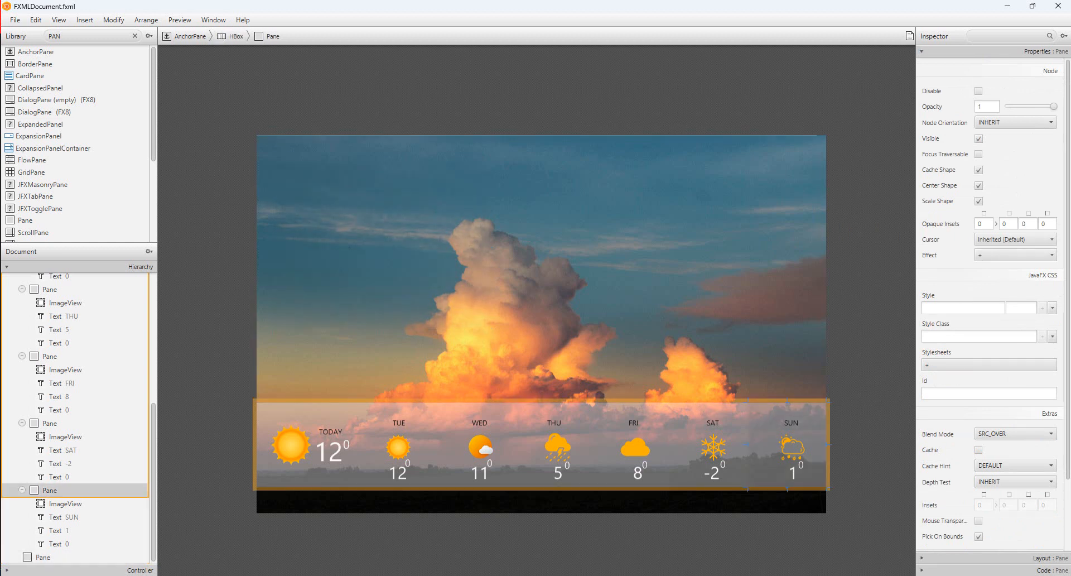
pyautogui.scroll(6, 55, 376)
pyautogui.click(49, 308)
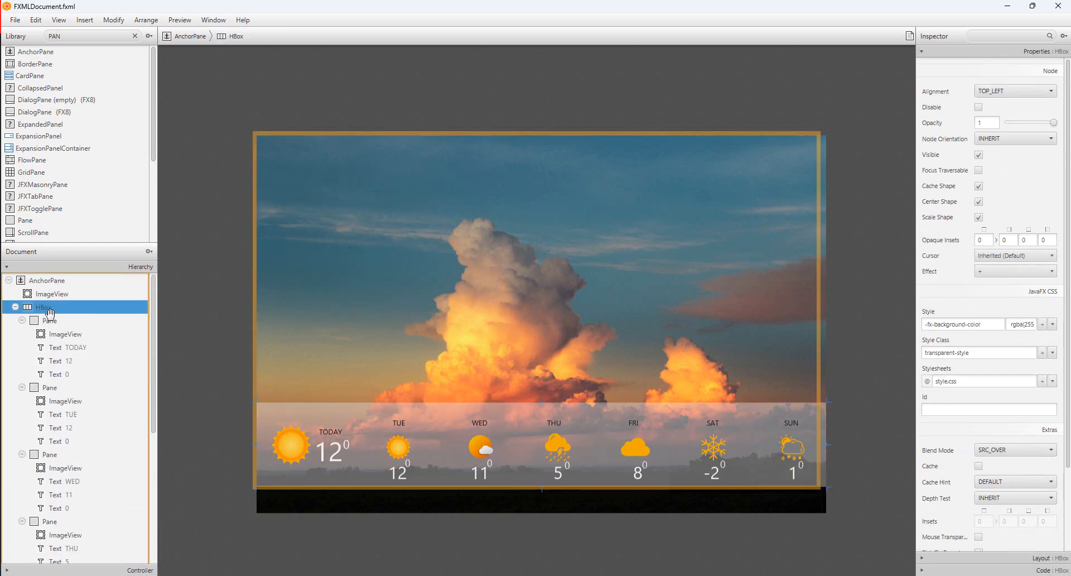
pyautogui.click(1021, 324)
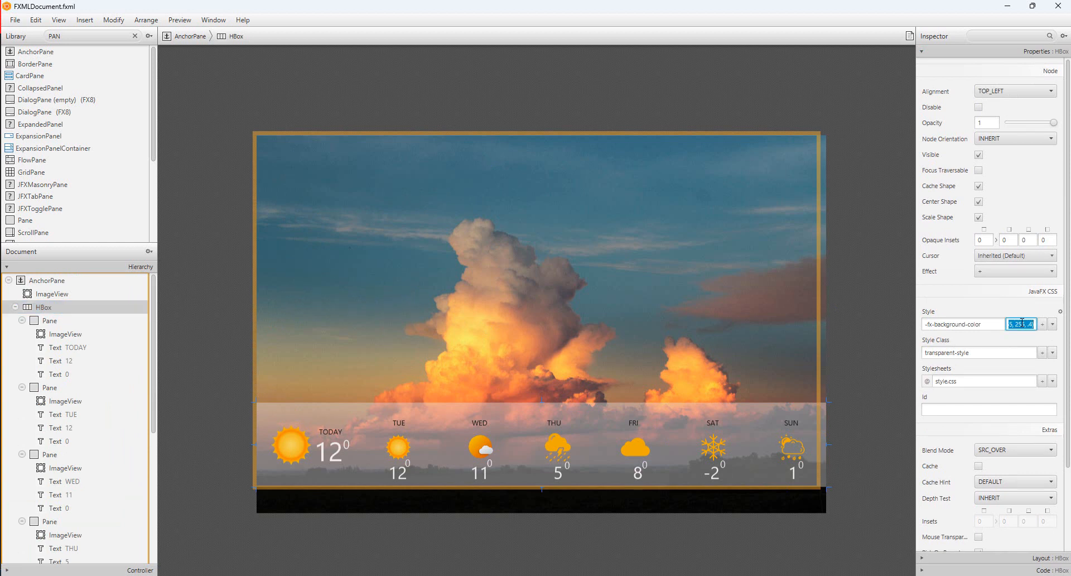
pyautogui.click(336, 220)
pyautogui.click(948, 308)
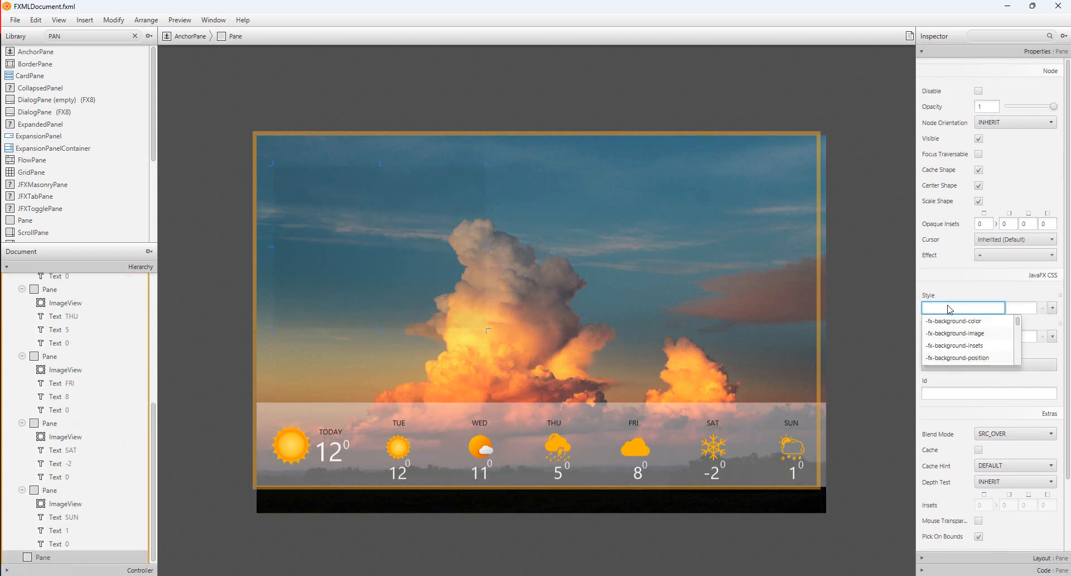
pyautogui.click(965, 322)
pyautogui.click(1030, 308)
pyautogui.hotkey('ctrl', 'v')
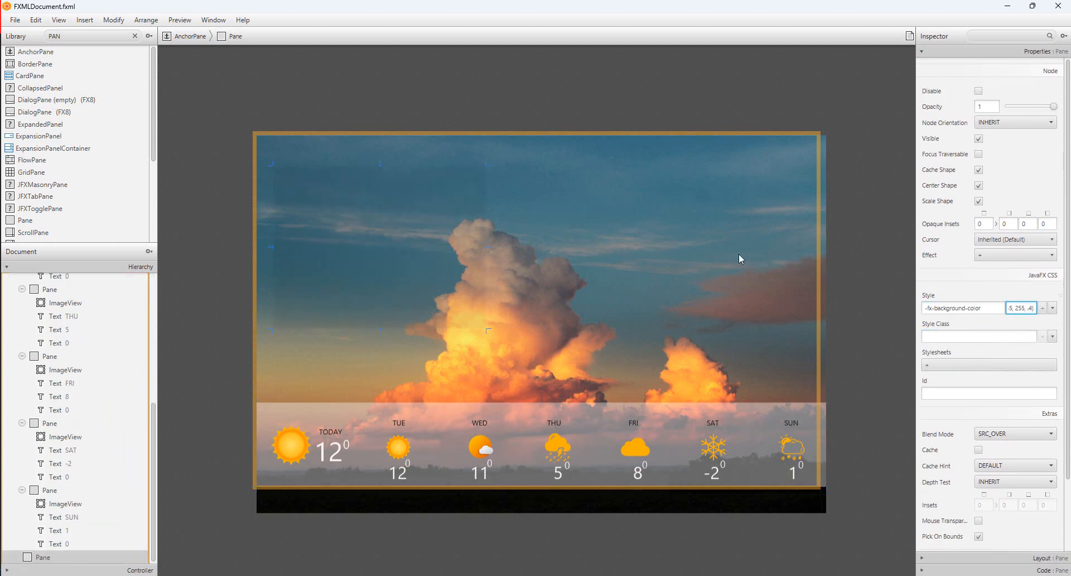
pyautogui.press('Return')
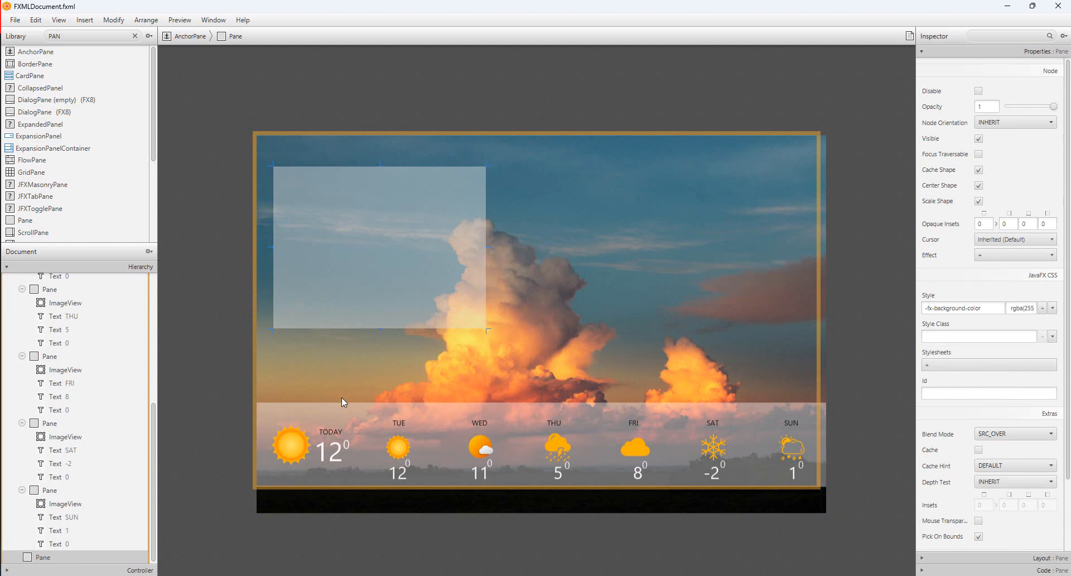
# Step: Duplicate the TODAY label and move the copy into the upper part of the translucent Pane, widening its text area
pyautogui.click(333, 427)
pyautogui.rightClick(331, 428)
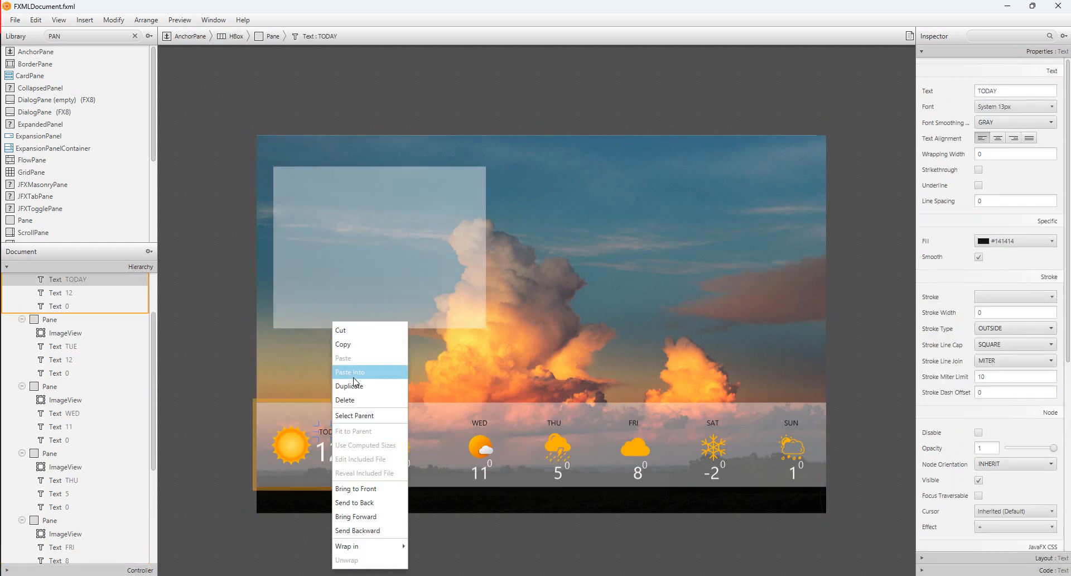
pyautogui.click(352, 384)
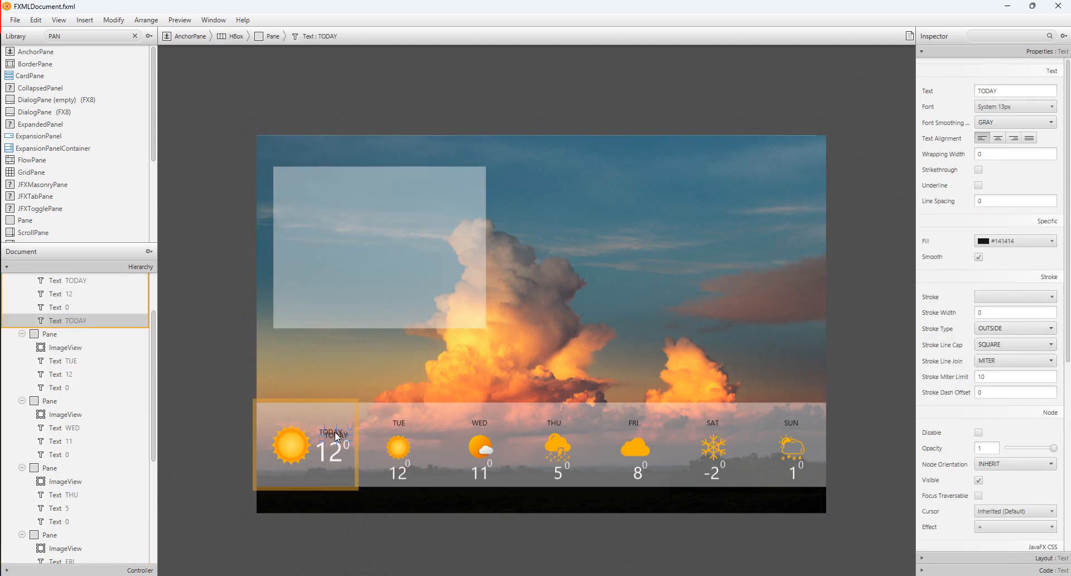
pyautogui.press('Up')
pyautogui.press('Up')
pyautogui.press('Up')
pyautogui.press('Up')
pyautogui.press('Up')
pyautogui.press('Up')
pyautogui.press('Up')
pyautogui.press('Up')
pyautogui.press('Up')
pyautogui.press('Up')
pyautogui.press('Up')
pyautogui.press('Up')
pyautogui.press('Up')
pyautogui.press('Up')
pyautogui.press('Up')
pyautogui.press('Up')
pyautogui.press('Up')
pyautogui.press('Up')
pyautogui.press('Up')
pyautogui.press('Up')
pyautogui.moveTo(333, 378); pyautogui.dragTo(391, 249)
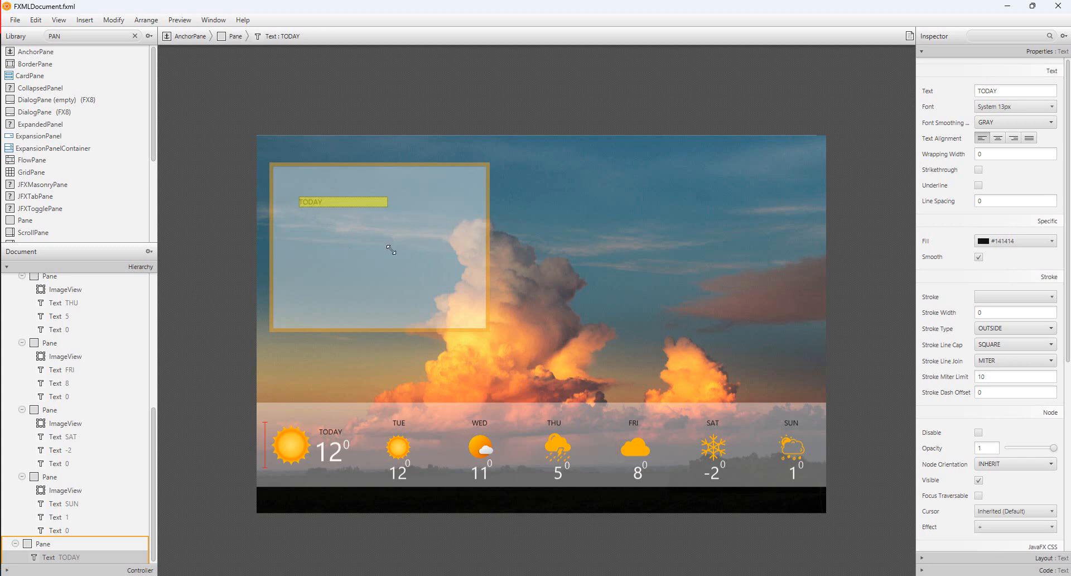
# Step: Set the copied label's font size to 40 px and change its text to 10:30
pyautogui.click(1022, 106)
pyautogui.moveTo(996, 156); pyautogui.dragTo(1018, 155)
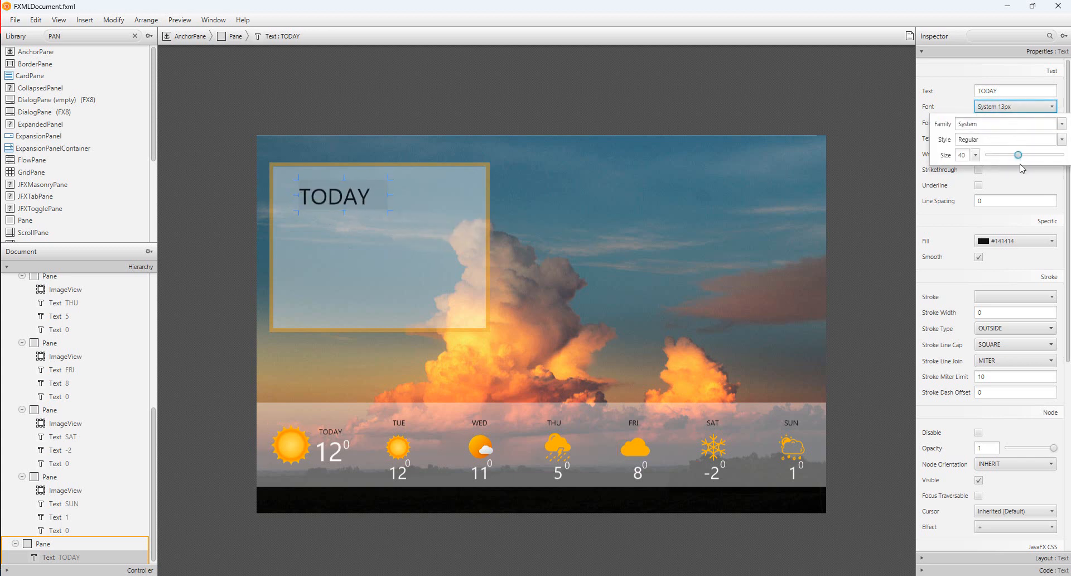
pyautogui.doubleClick(309, 196)
pyautogui.write('10')
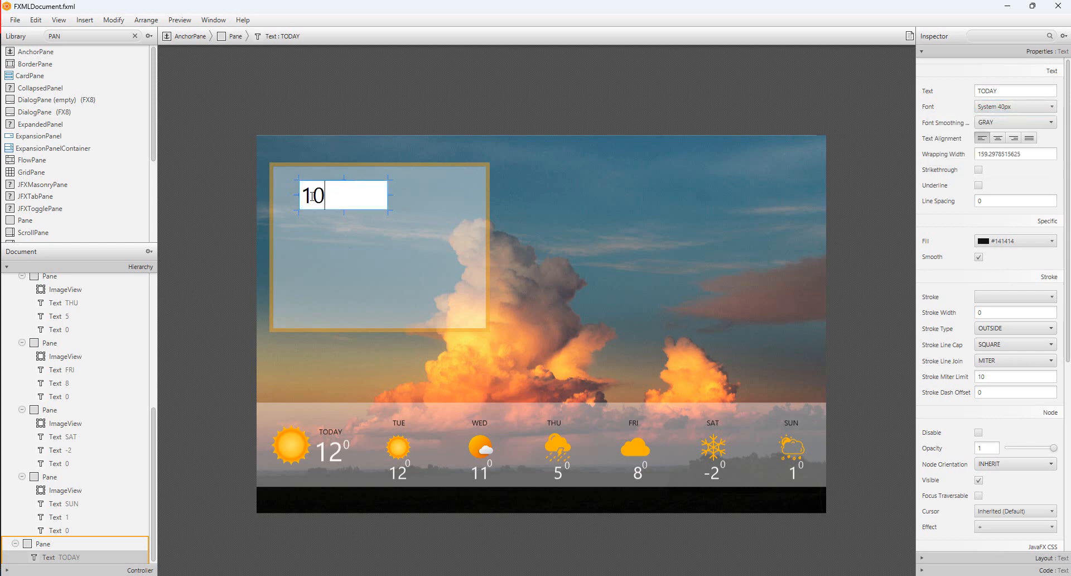
pyautogui.write(':30')
pyautogui.press('Return')
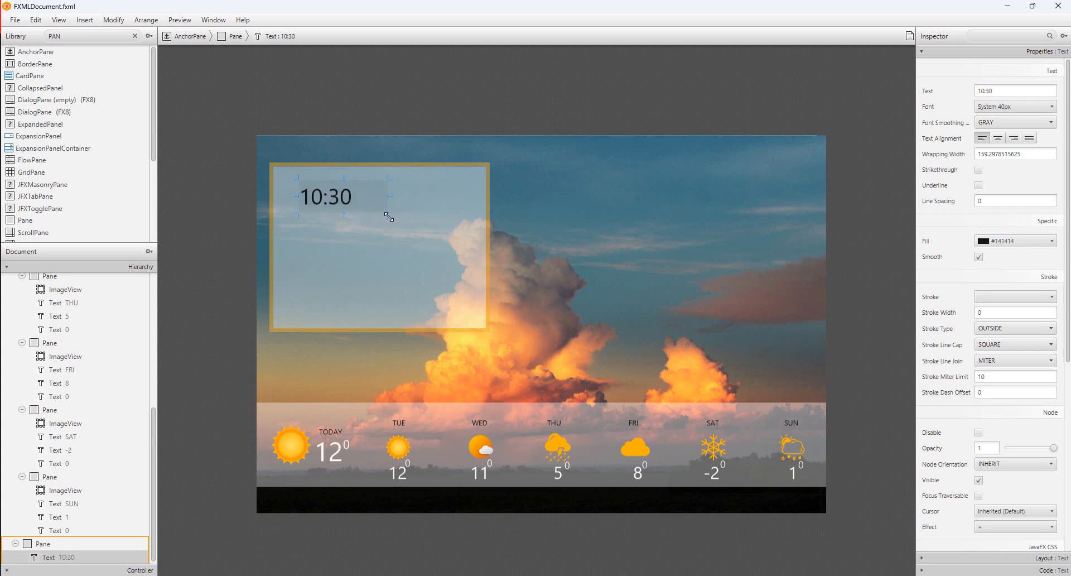
# Step: Increase the 10:30 text's font size to 71 px and widen its text area
pyautogui.click(1012, 106)
pyautogui.moveTo(1018, 156); pyautogui.dragTo(1043, 157)
pyautogui.moveTo(390, 214); pyautogui.dragTo(425, 218)
pyautogui.press('Down')
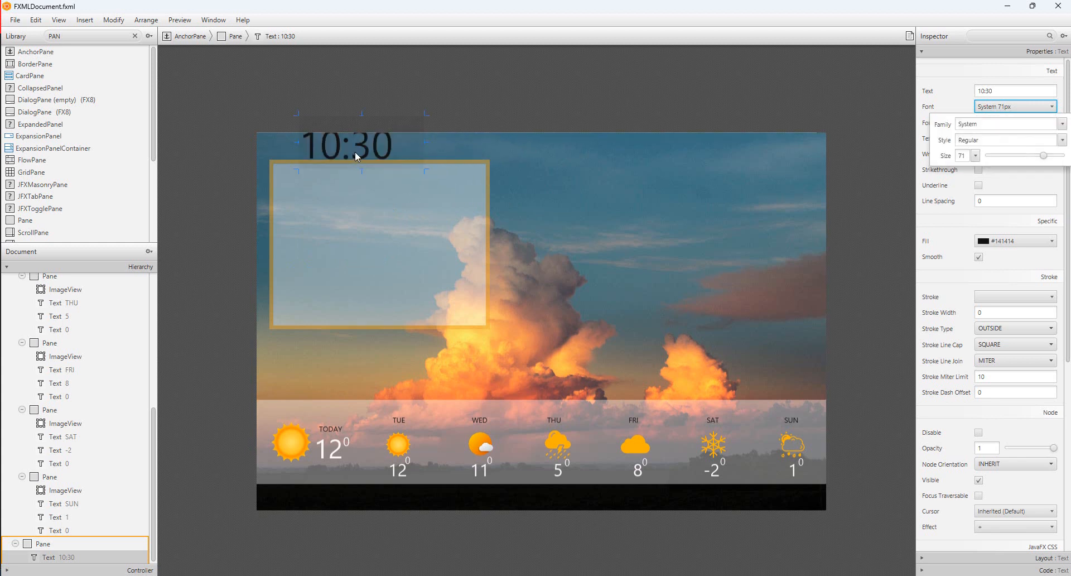
pyautogui.press('Escape')
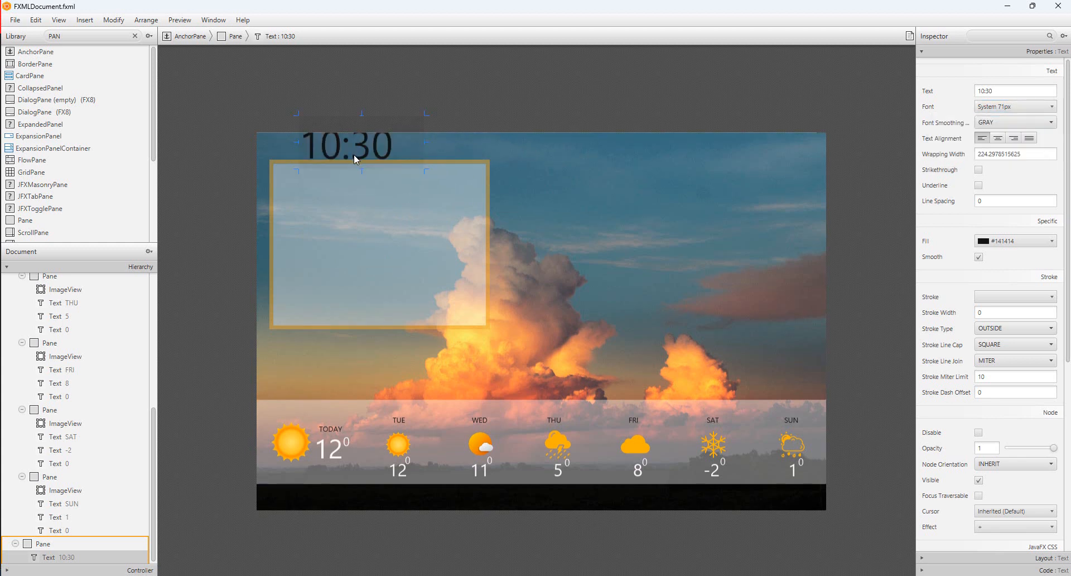
# Step: Nudge the 10:30 text into the upper-left corner of the translucent Pane
pyautogui.press('Down')
pyautogui.press('Down')
pyautogui.press('Down')
pyautogui.press('Down')
pyautogui.press('Down')
pyautogui.press('Down')
pyautogui.press('Down')
pyautogui.press('Down')
pyautogui.press('Down')
pyautogui.press('Down')
pyautogui.press('Down')
pyautogui.press('Down')
pyautogui.press('Down')
pyautogui.press('Down')
pyautogui.press('Down')
pyautogui.press('Down')
pyautogui.press('Down')
pyautogui.press('Down')
pyautogui.press('Down')
pyautogui.press('Down')
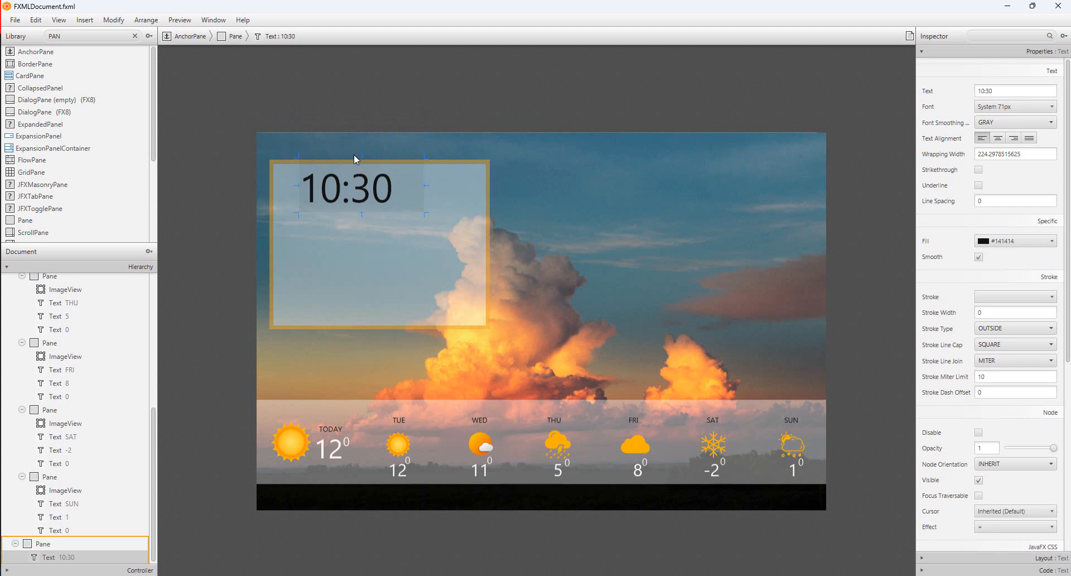
pyautogui.press('Down')
pyautogui.press('Down')
pyautogui.press('Down')
pyautogui.press('Down')
pyautogui.press('Down')
pyautogui.press('Down')
pyautogui.press('Down')
pyautogui.press('Down')
pyautogui.press('Down')
pyautogui.press('Down')
pyautogui.press('Down')
pyautogui.press('Down')
pyautogui.press('Left')
pyautogui.press('Left')
pyautogui.press('Left')
pyautogui.press('Left')
pyautogui.press('Left')
pyautogui.press('Left')
pyautogui.press('Left')
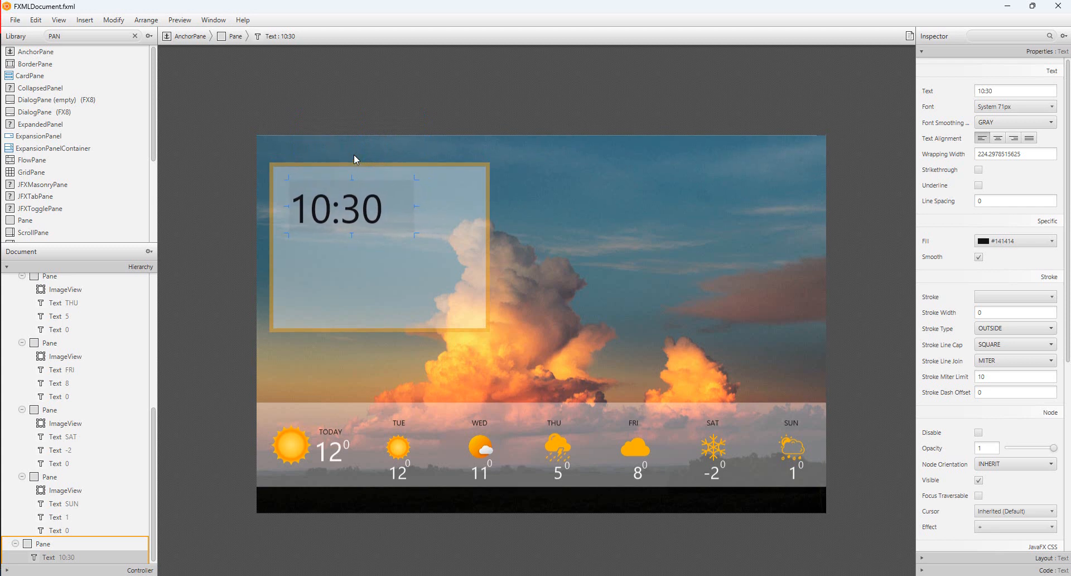
pyautogui.press('Up')
pyautogui.press('Up')
pyautogui.press('Up')
pyautogui.press('Up')
pyautogui.press('Up')
pyautogui.press('Up')
pyautogui.press('Up')
pyautogui.press('Up')
pyautogui.press('Up')
pyautogui.press('Up')
pyautogui.press('Up')
pyautogui.press('Up')
pyautogui.press('Up')
pyautogui.press('Left')
pyautogui.press('Left')
pyautogui.press('Left')
pyautogui.press('Left')
pyautogui.press('Left')
pyautogui.press('Left')
pyautogui.press('Left')
pyautogui.press('Left')
pyautogui.press('Left')
pyautogui.press('Left')
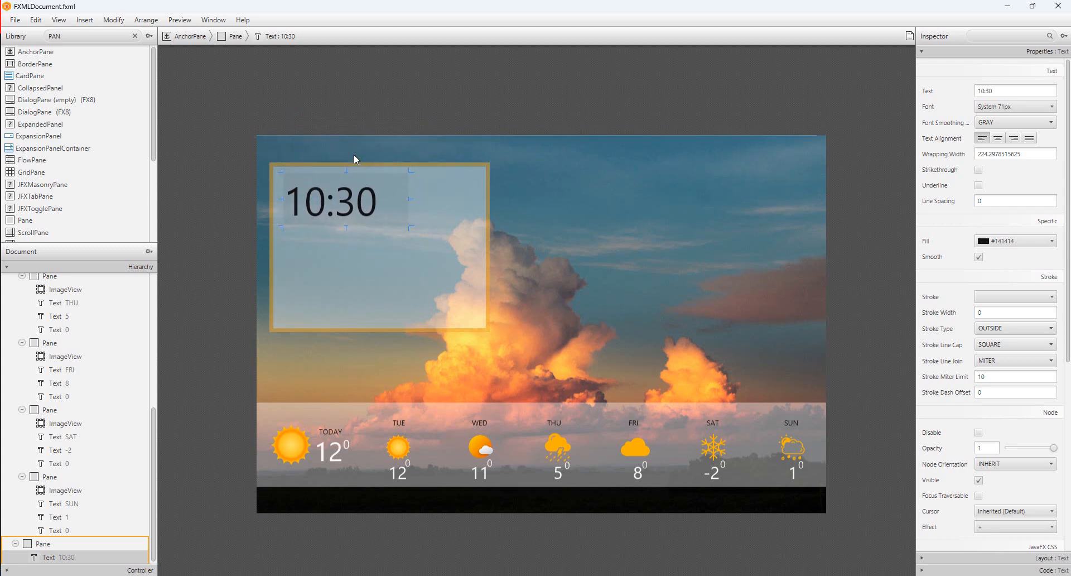
pyautogui.press('Up')
pyautogui.press('Up')
pyautogui.press('Up')
pyautogui.press('Left')
pyautogui.press('Left')
pyautogui.press('Left')
pyautogui.press('Left')
pyautogui.press('Left')
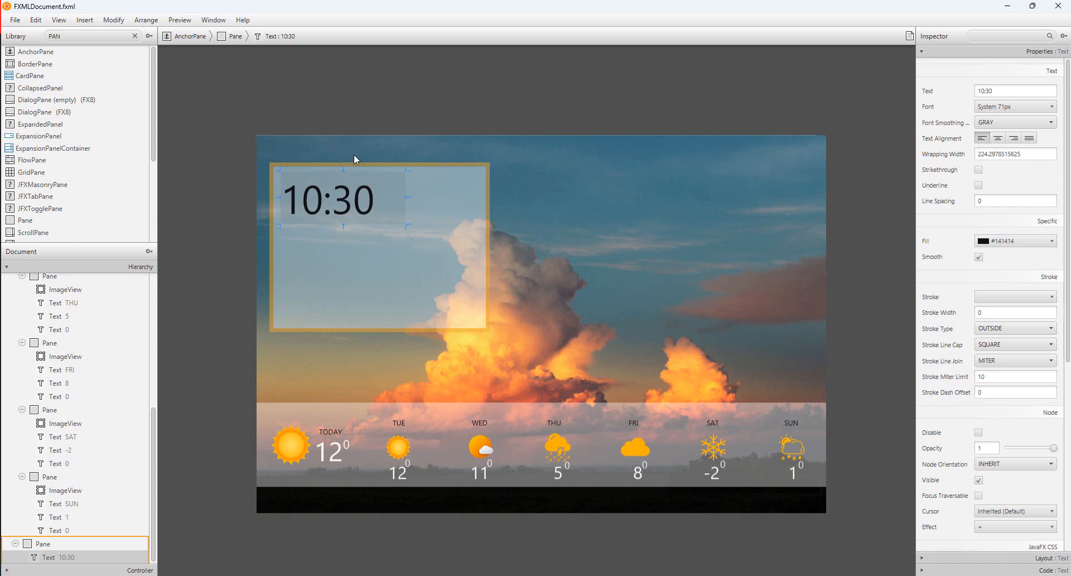
pyautogui.press('Up')
pyautogui.press('Up')
pyautogui.press('Up')
pyautogui.press('Up')
pyautogui.press('Up')
pyautogui.press('Up')
pyautogui.press('Up')
pyautogui.press('Left')
pyautogui.press('Left')
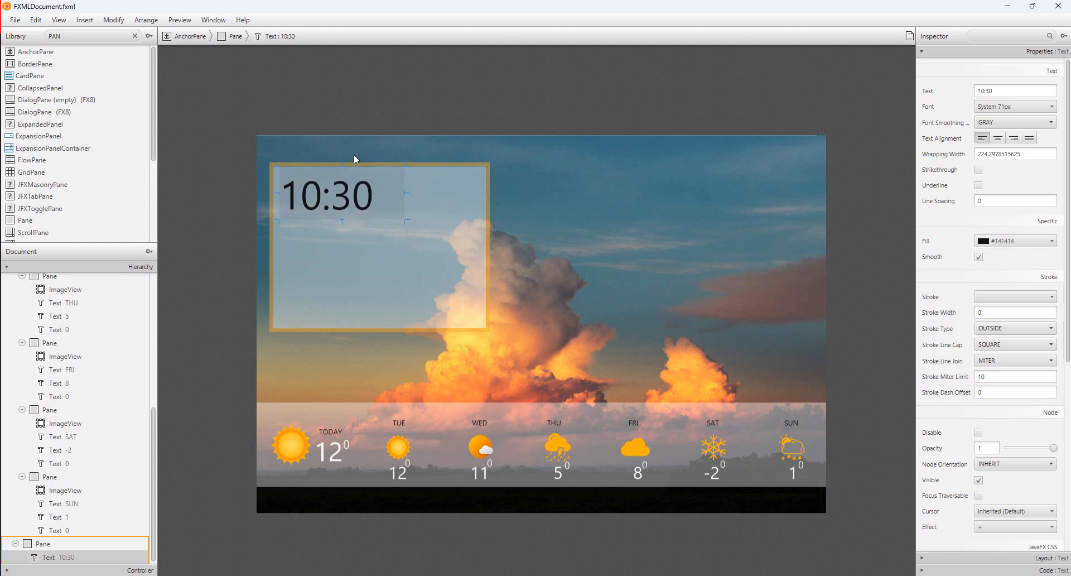
# Step: Duplicate the 10:30 text in the translucent Pane and change the copy's text to AM
pyautogui.click(375, 211)
pyautogui.click(355, 198)
pyautogui.rightClick(356, 198)
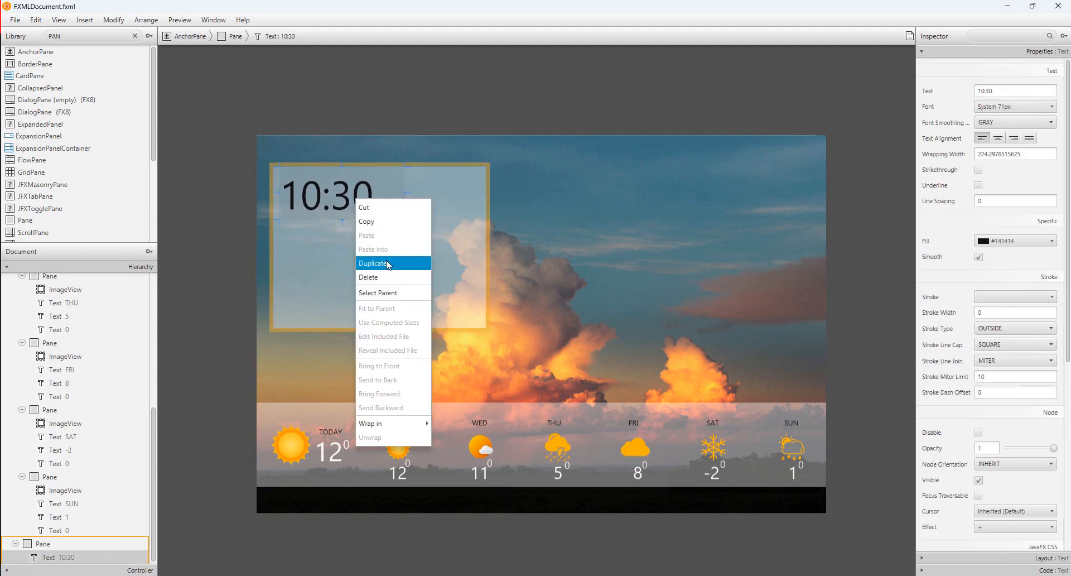
pyautogui.click(388, 264)
pyautogui.doubleClick(386, 214)
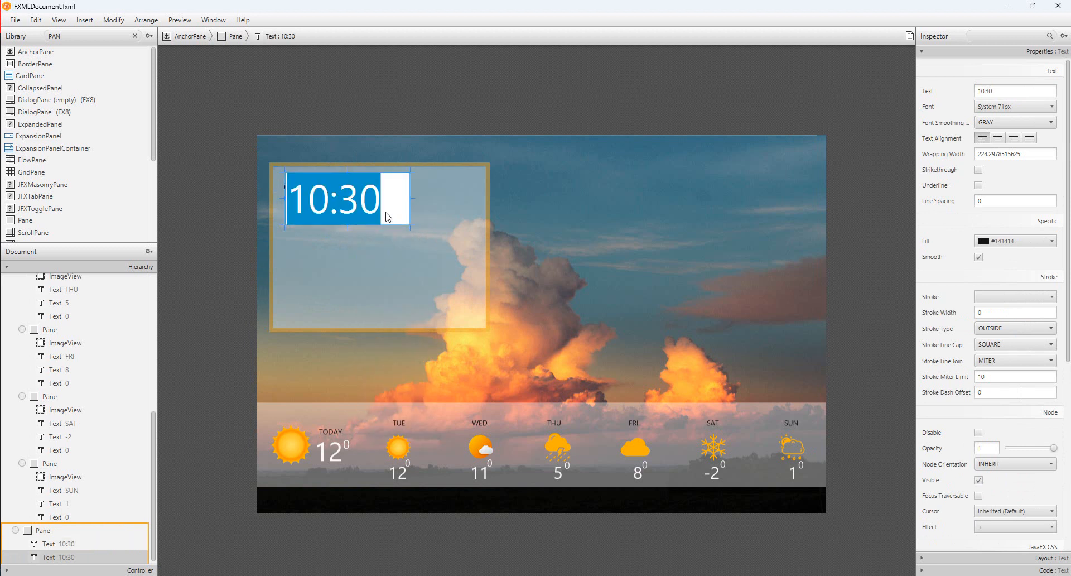
pyautogui.write('am')
pyautogui.press('BackSpace')
pyautogui.press('BackSpace')
pyautogui.write('AM')
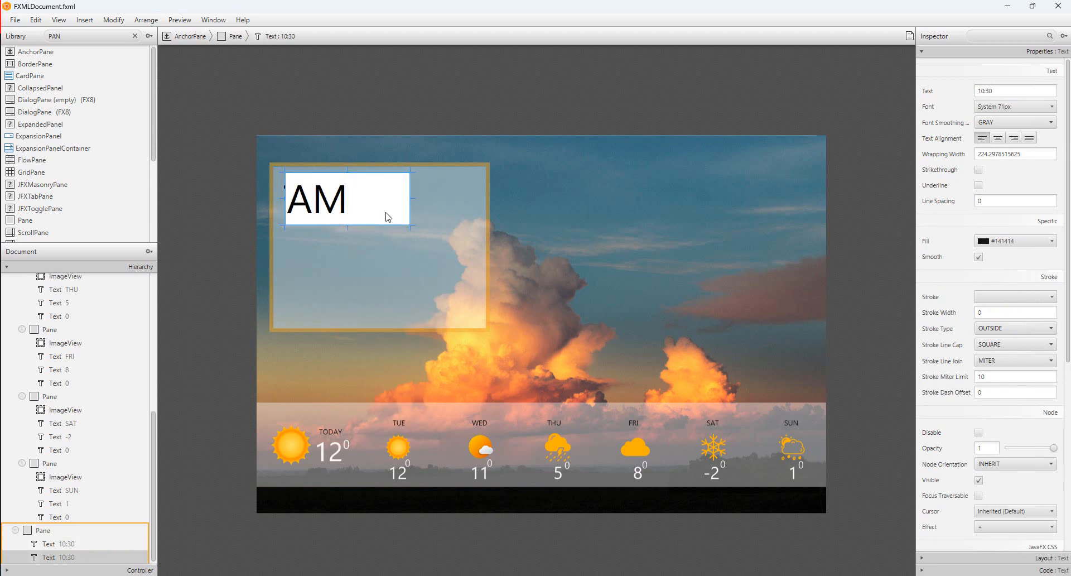
pyautogui.press('Return')
# Step: Narrow the AM text's area to a wrapping width of 82 and set its font size to 48 px
pyautogui.moveTo(413, 230); pyautogui.dragTo(332, 247)
pyautogui.click(1002, 108)
pyautogui.click(1025, 155)
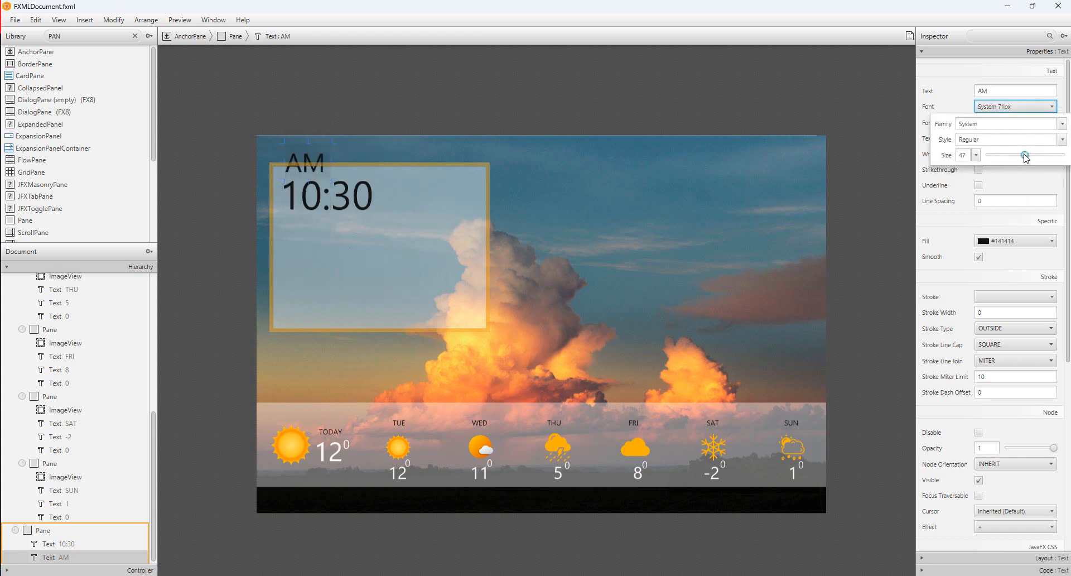
pyautogui.click(314, 146)
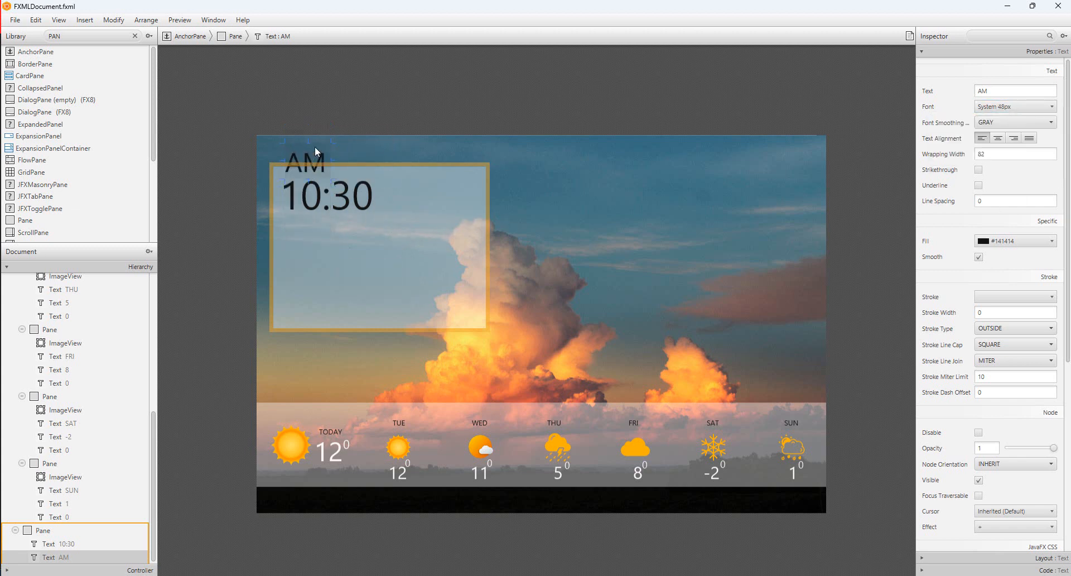
# Step: Move the AM text to the lower right of the 10:30 text and reduce its font size to 29 px
pyautogui.moveTo(316, 191); pyautogui.dragTo(412, 222)
pyautogui.click(443, 224)
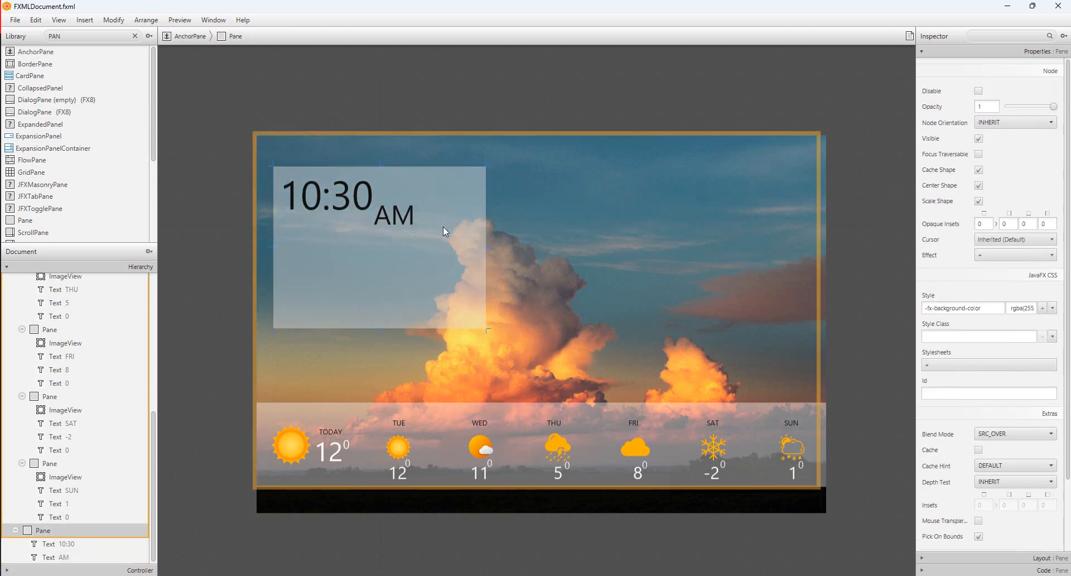
pyautogui.click(404, 218)
pyautogui.click(1027, 106)
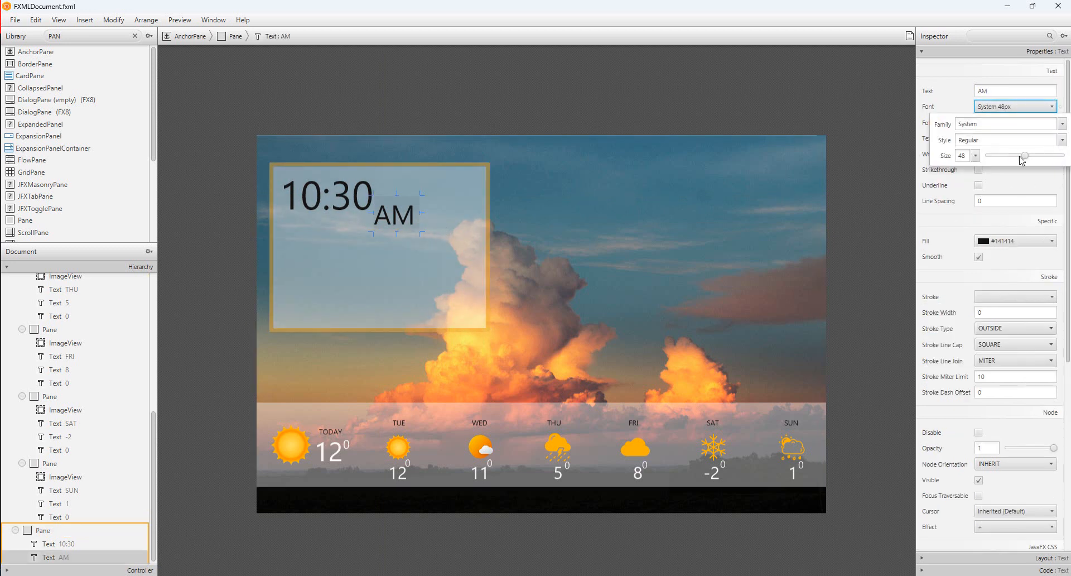
pyautogui.moveTo(1020, 156)
pyautogui.mouseDown()
pyautogui.moveTo(1008, 157)
pyautogui.moveTo(1025, 160)
pyautogui.mouseUp()
# Step: Set the 10:30 text's font size to 49 px and the AM text's font size to 23 px
pyautogui.click(330, 199)
pyautogui.click(1027, 106)
pyautogui.click(397, 220)
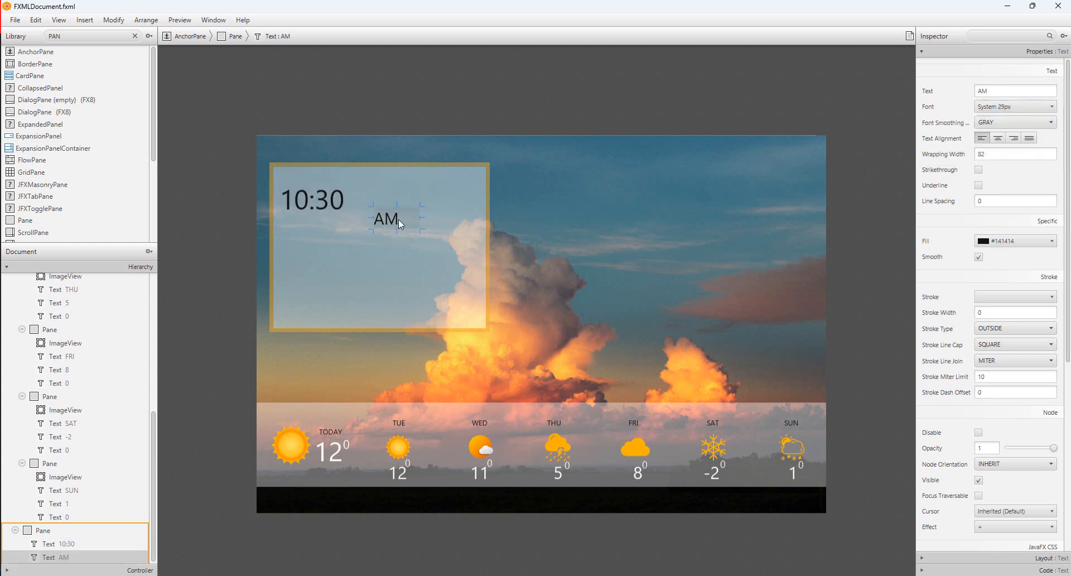
pyautogui.click(1027, 106)
pyautogui.moveTo(1008, 158); pyautogui.dragTo(1005, 160)
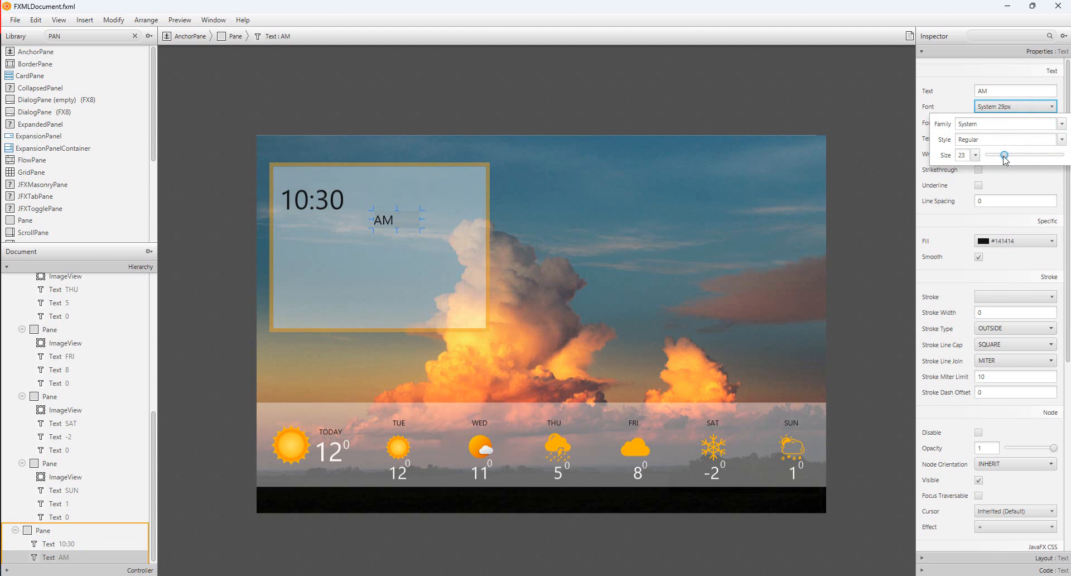
pyautogui.click(664, 196)
# Step: Move the AM text directly beside the end of the 10:30 text, near its baseline
pyautogui.click(384, 220)
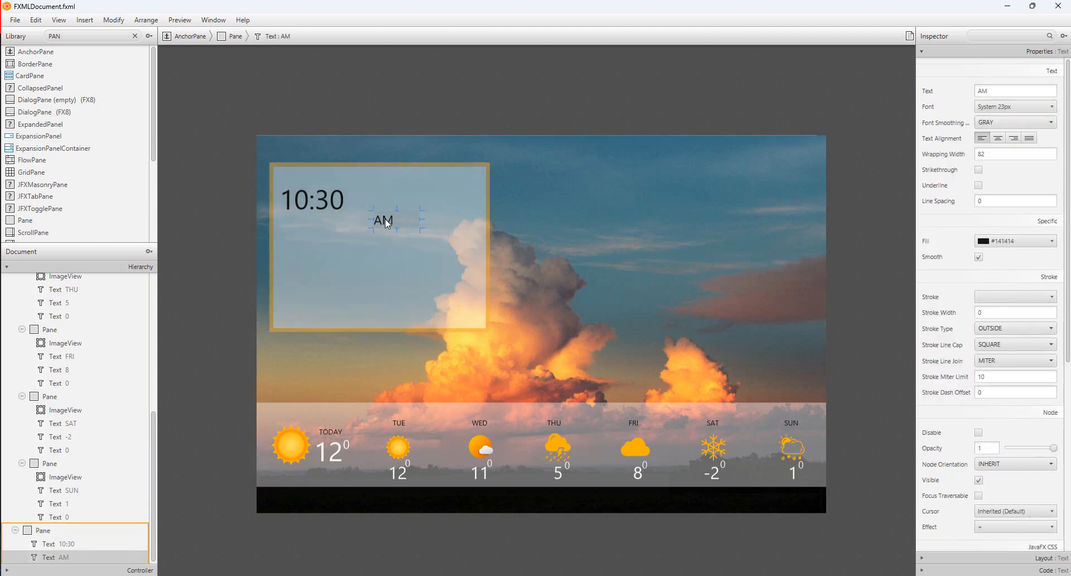
pyautogui.moveTo(385, 219)
pyautogui.mouseDown()
pyautogui.moveTo(359, 213)
pyautogui.moveTo(375, 212)
pyautogui.mouseUp()
pyautogui.click(423, 207)
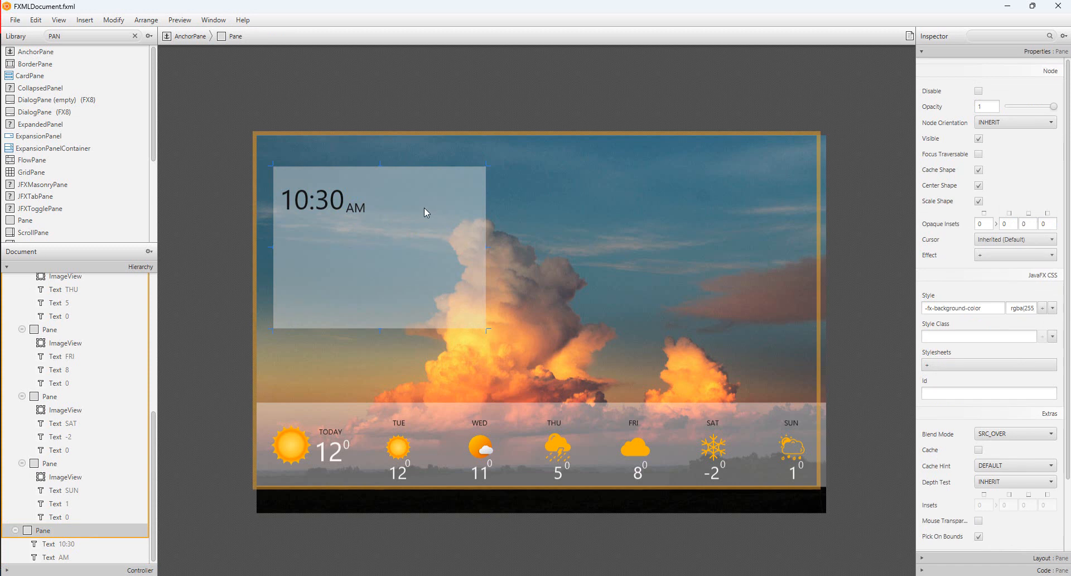
# Step: Duplicate the 10:30 text and place the copy just below the original in the translucent Pane
pyautogui.rightClick(318, 200)
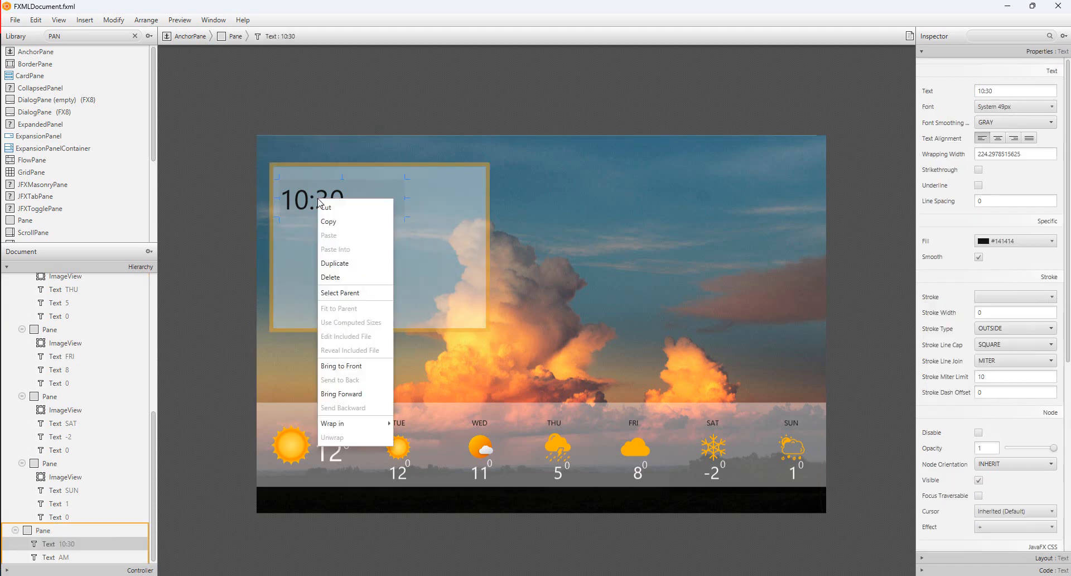
pyautogui.click(340, 263)
pyautogui.moveTo(333, 213); pyautogui.dragTo(326, 233)
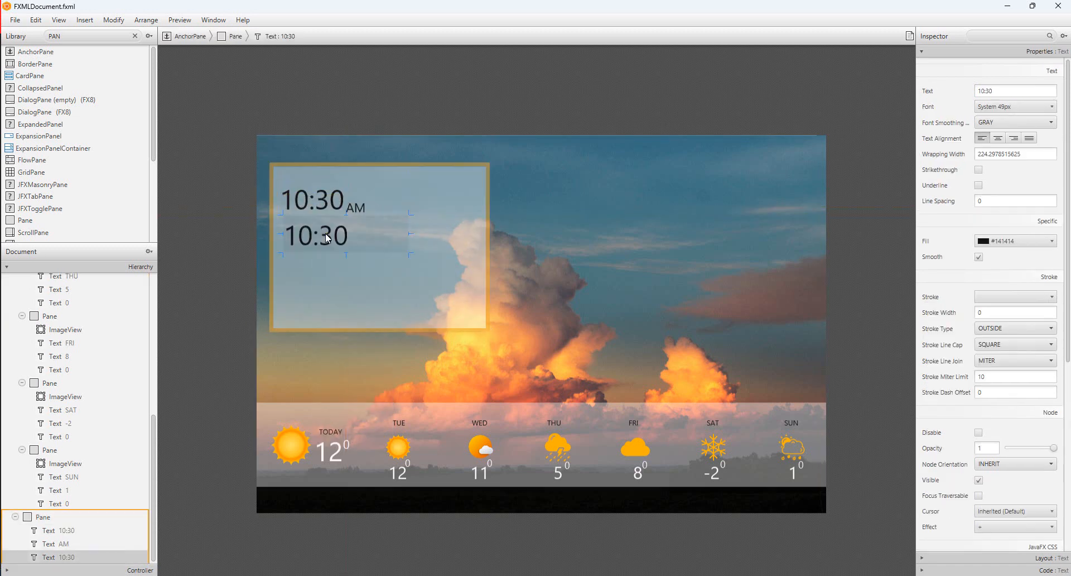
# Step: Change the lower 10:30 copy's text to "Monday,15 June 2024"
pyautogui.doubleClick(326, 233)
pyautogui.write('M')
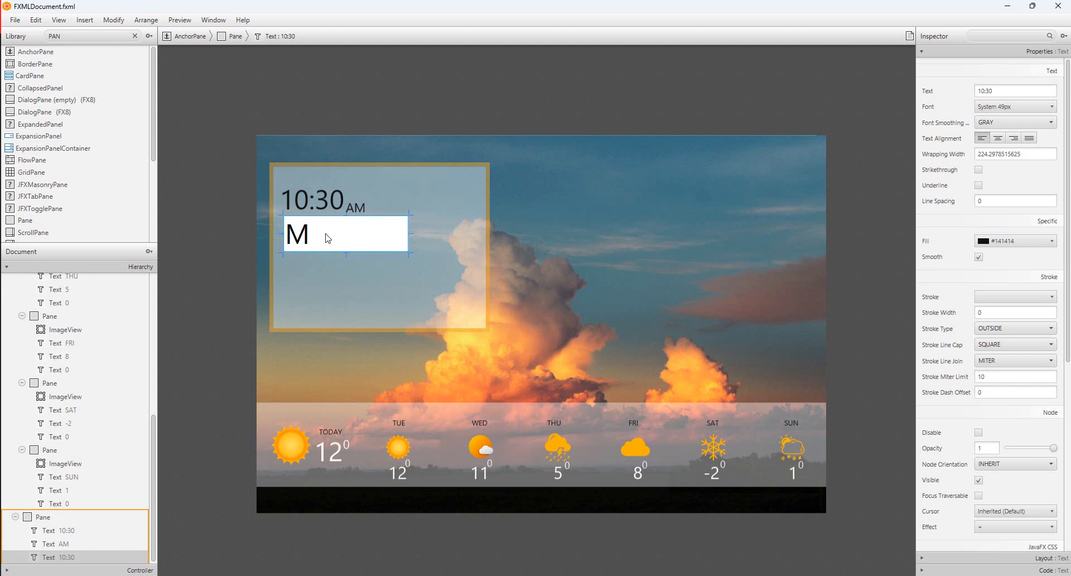
pyautogui.write('onday')
pyautogui.write(',15')
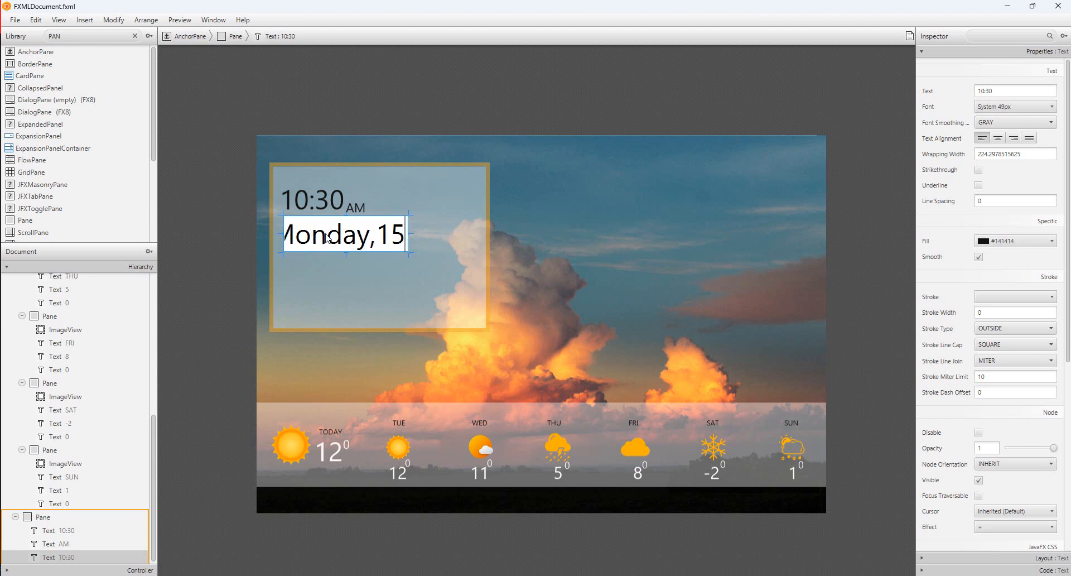
pyautogui.write(',')
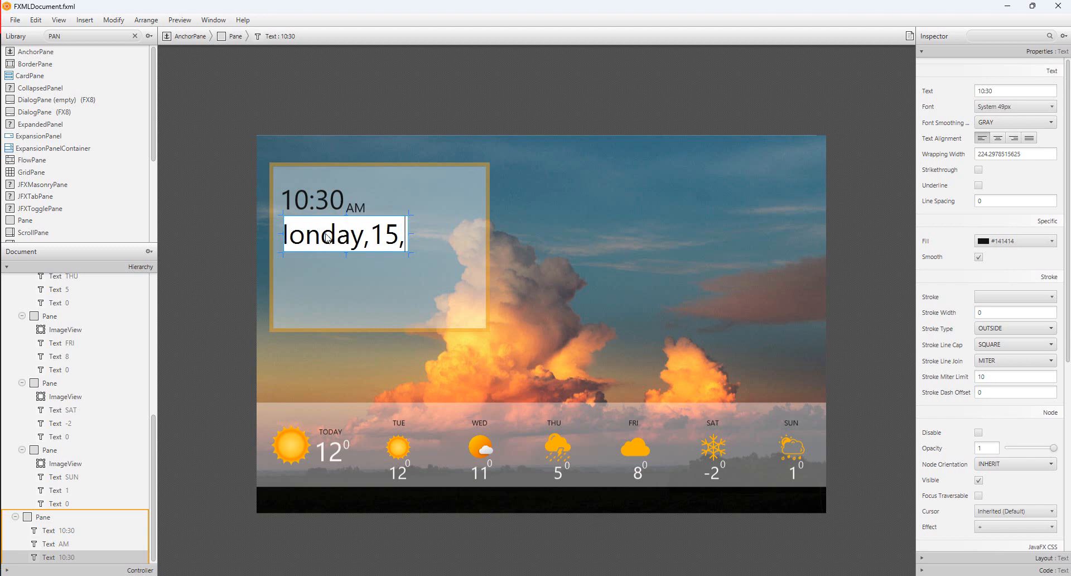
pyautogui.write(' 2024')
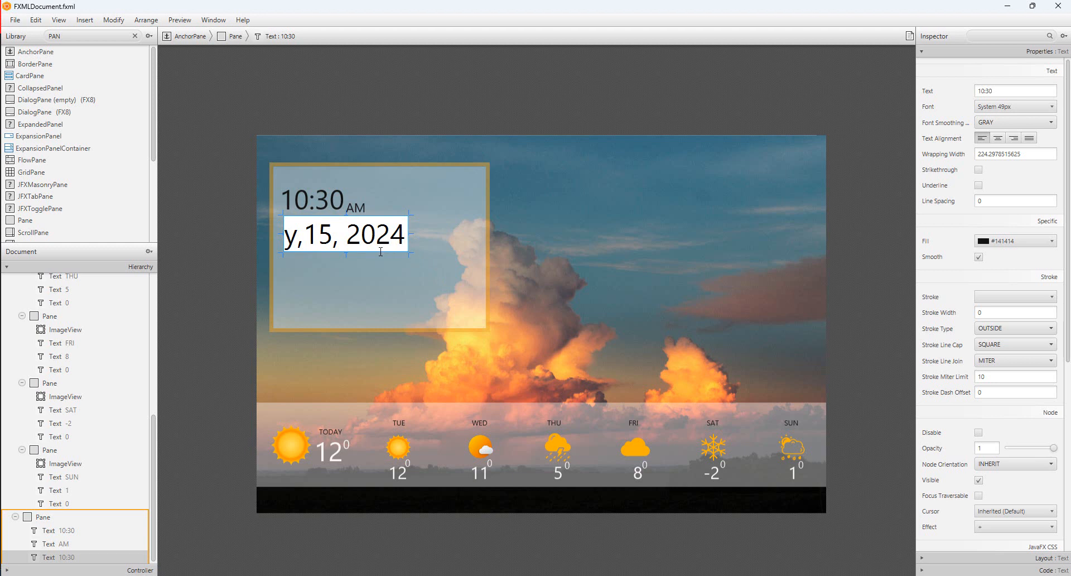
pyautogui.click(340, 243)
pyautogui.write('jU')
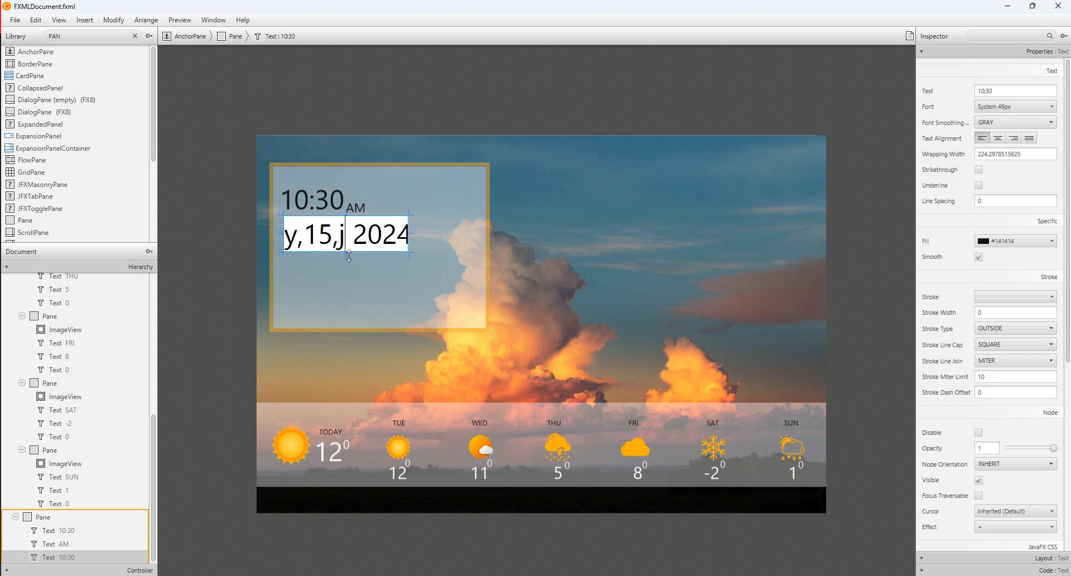
pyautogui.press('BackSpace')
pyautogui.press('BackSpace')
pyautogui.write('June')
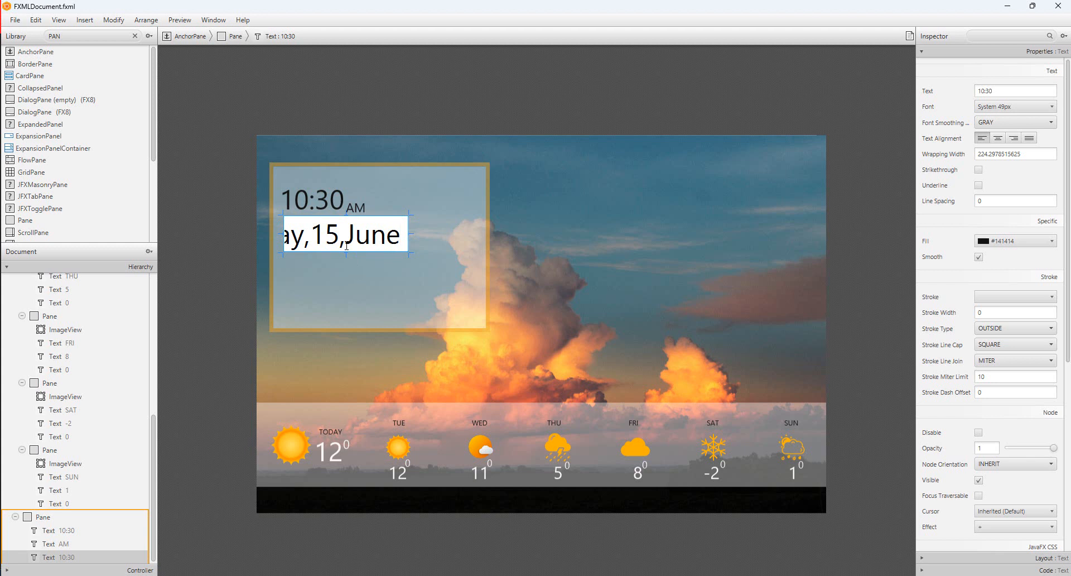
pyautogui.click(347, 247)
pyautogui.press('BackSpace')
pyautogui.click(402, 248)
pyautogui.press('Return')
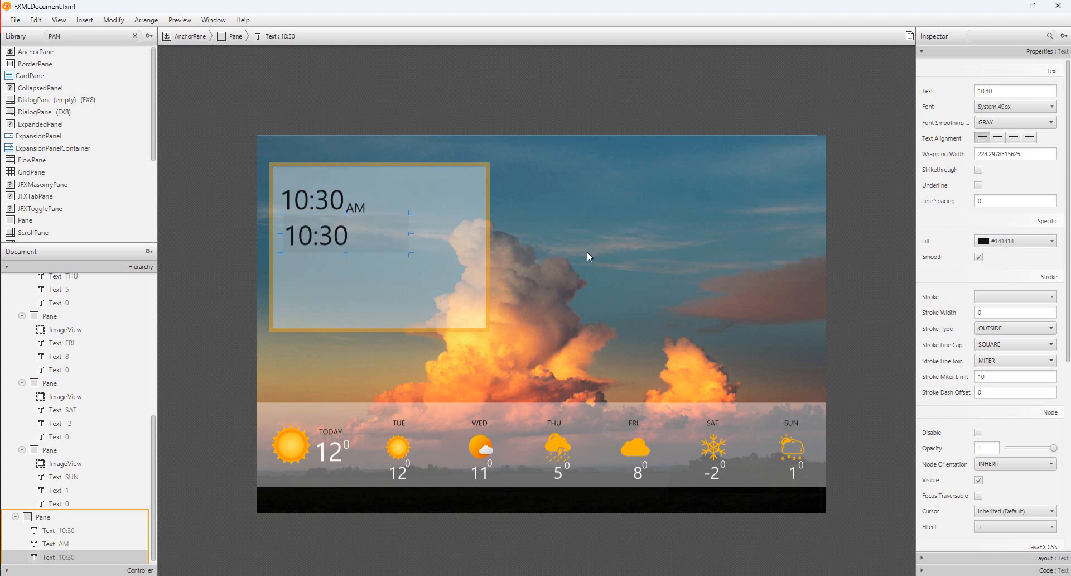
# Step: Widen the date text's area to a wrapping width of about 313 and set its font size to 22 px
pyautogui.moveTo(409, 274); pyautogui.dragTo(460, 274)
pyautogui.click(1039, 120)
pyautogui.click(1039, 119)
pyautogui.click(1038, 106)
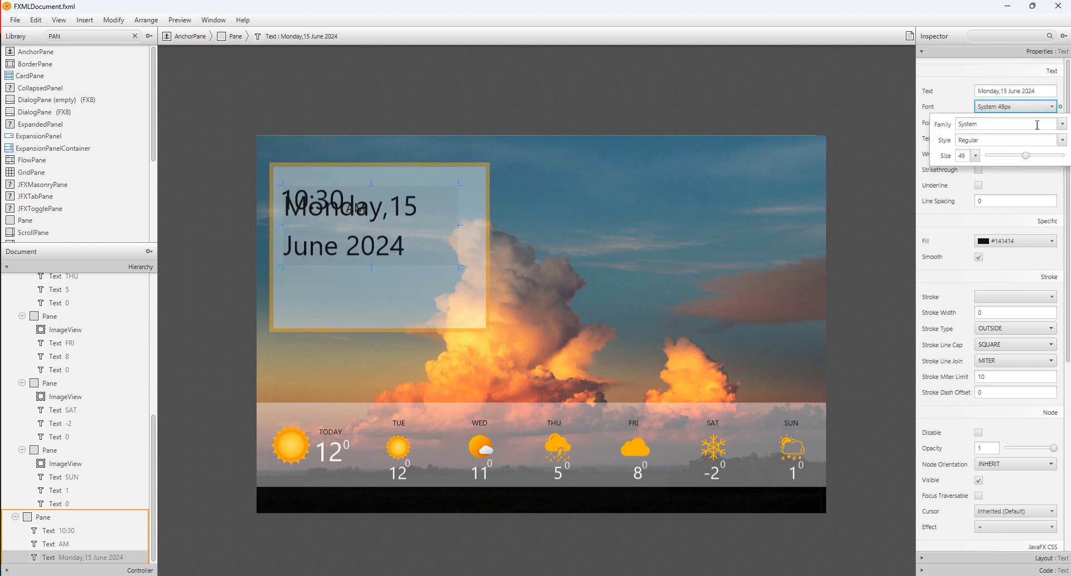
pyautogui.moveTo(1026, 156); pyautogui.dragTo(1003, 161)
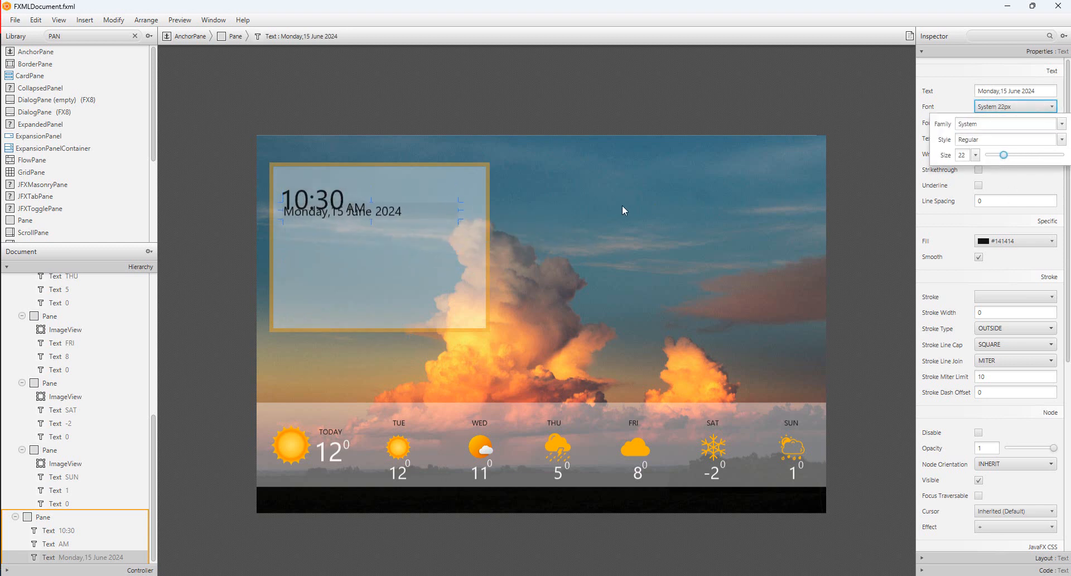
# Step: Move the date text directly below the 10:30 text, aligned with its left edge
pyautogui.click(404, 210)
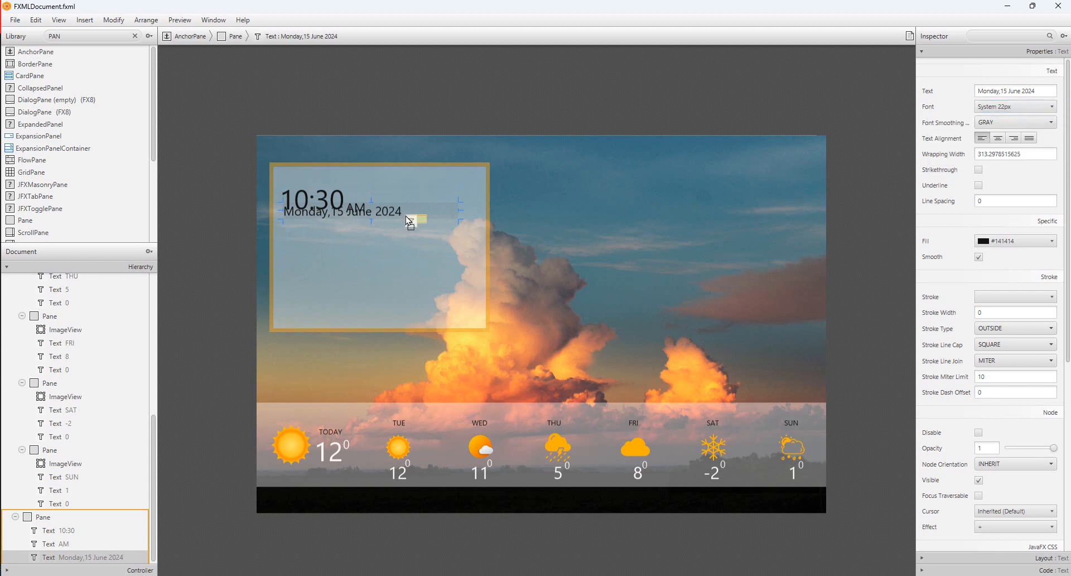
pyautogui.moveTo(406, 216); pyautogui.dragTo(404, 221)
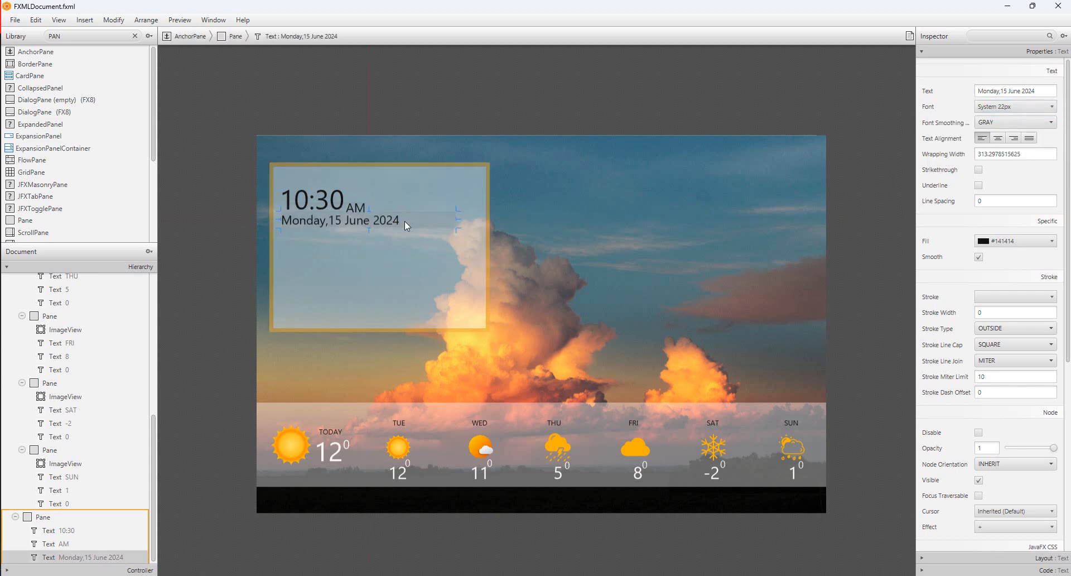
pyautogui.click(403, 236)
pyautogui.click(643, 220)
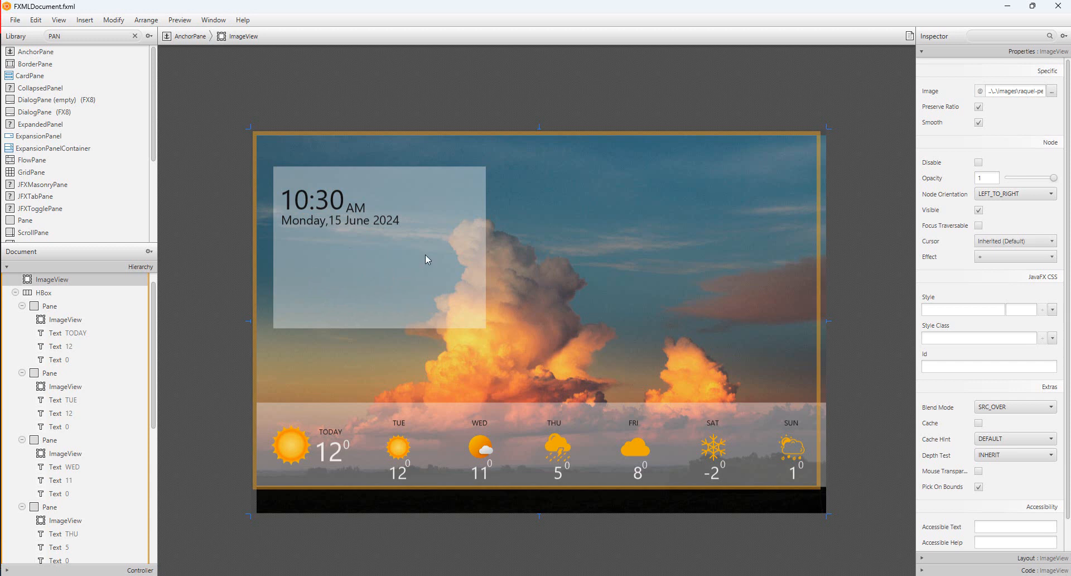
# Step: Duplicate the 10:30 text and move the copy out of the Pane onto the right side of the sky background
pyautogui.click(309, 201)
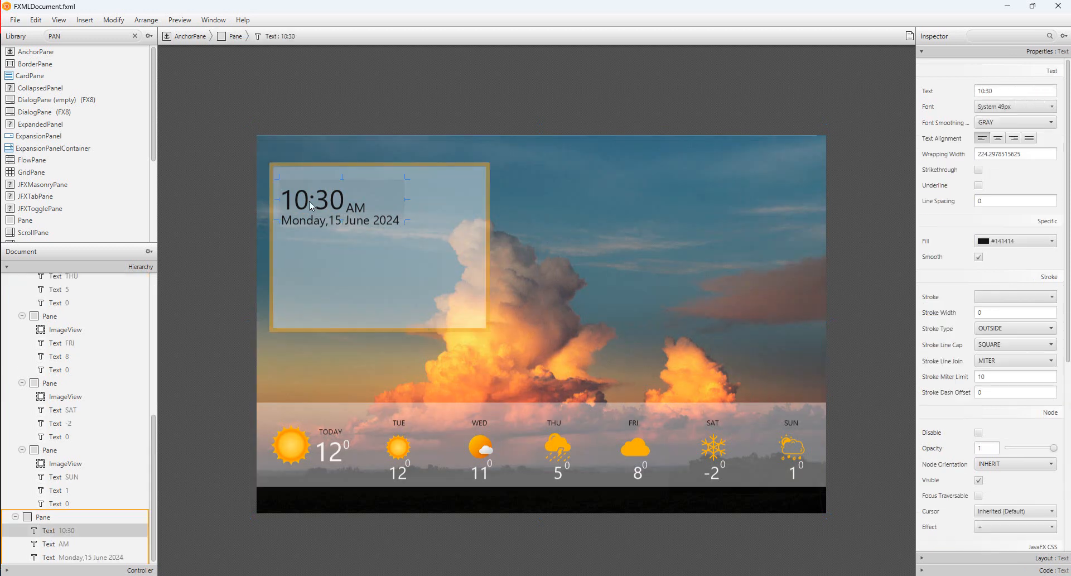
pyautogui.rightClick(309, 200)
pyautogui.click(340, 262)
pyautogui.moveTo(327, 213); pyautogui.dragTo(721, 239)
# Step: Change the text of the 10:30 copy on the sky background to "Germony"
pyautogui.doubleClick(710, 242)
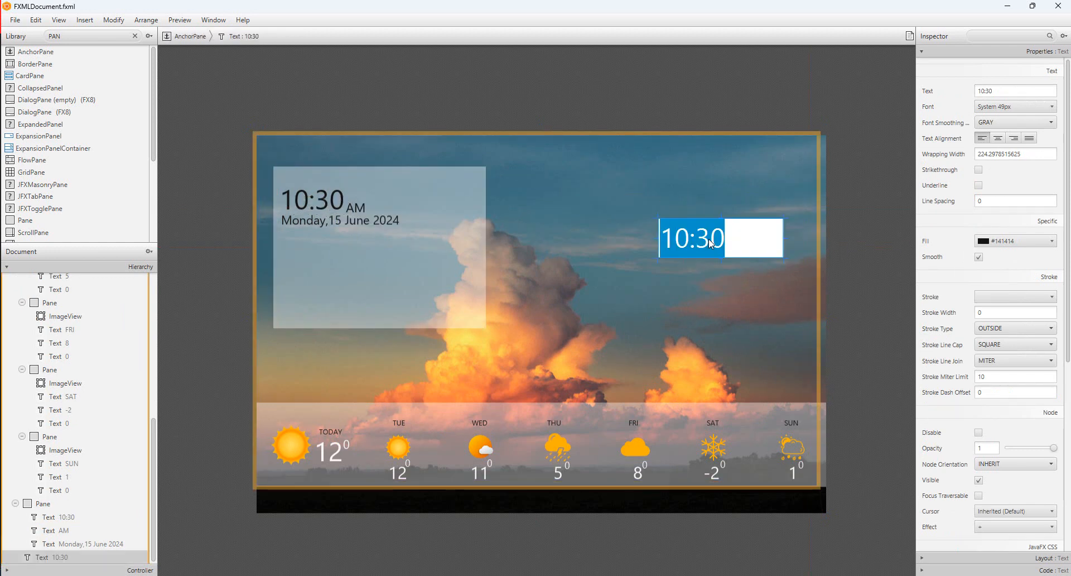
pyautogui.press('BackSpace')
pyautogui.write('G')
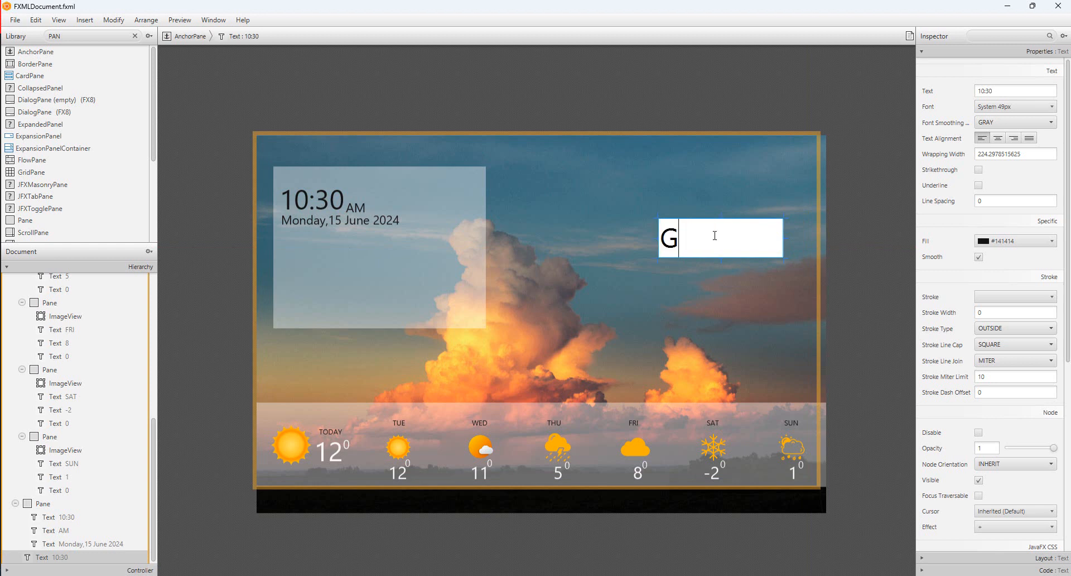
pyautogui.write('ermony')
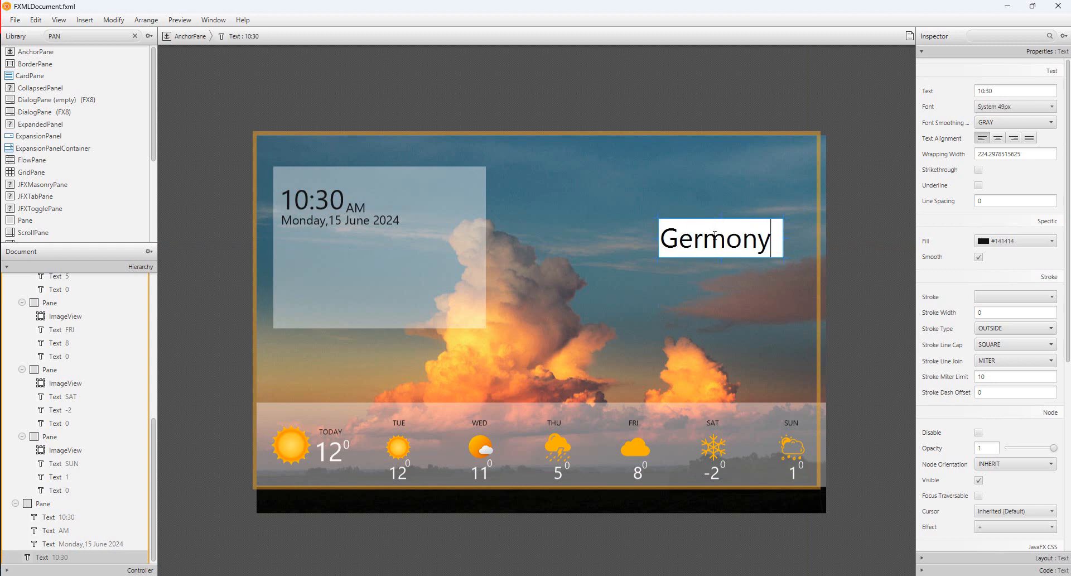
pyautogui.press('Return')
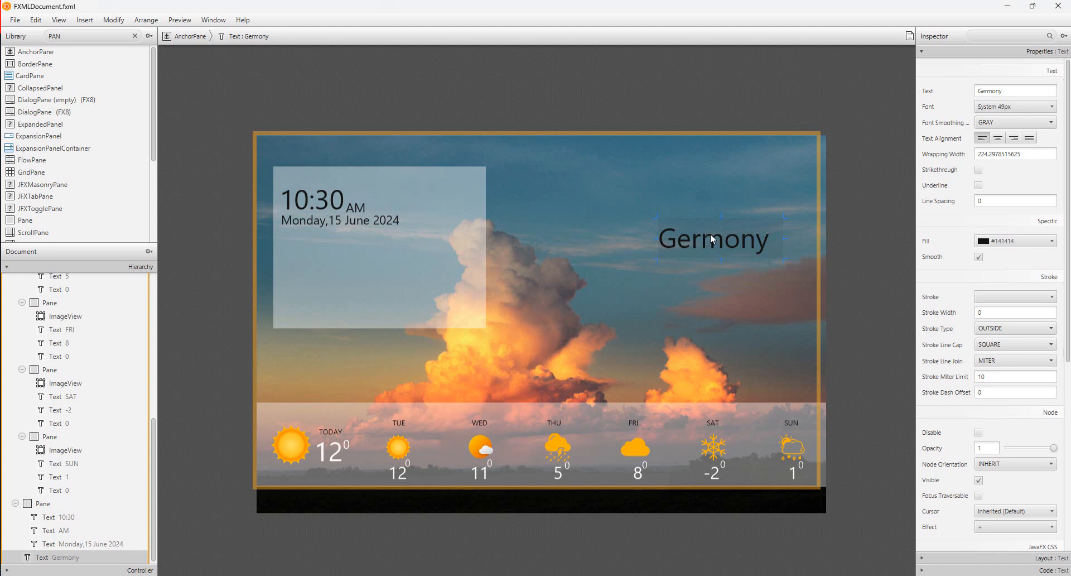
# Step: Change the Germony text's fill color to light gray #d7d2d2
pyautogui.doubleClick(727, 239)
pyautogui.click(771, 242)
pyautogui.click(759, 280)
pyautogui.click(1012, 240)
pyautogui.click(888, 275)
pyautogui.click(738, 243)
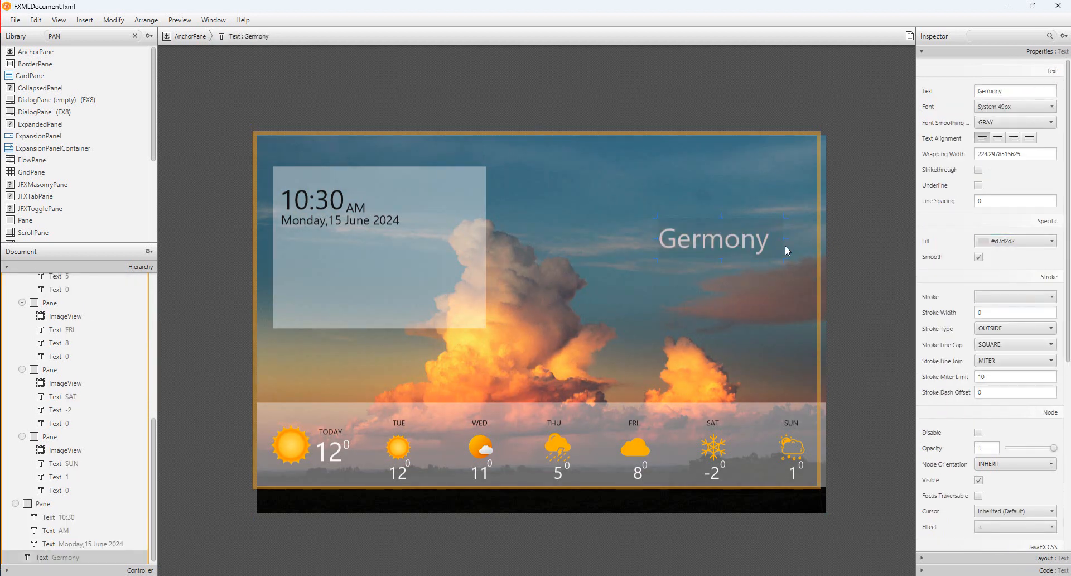
# Step: Reduce the Germony text's font size to 32 px
pyautogui.click(1015, 106)
pyautogui.moveTo(1028, 154); pyautogui.dragTo(1015, 161)
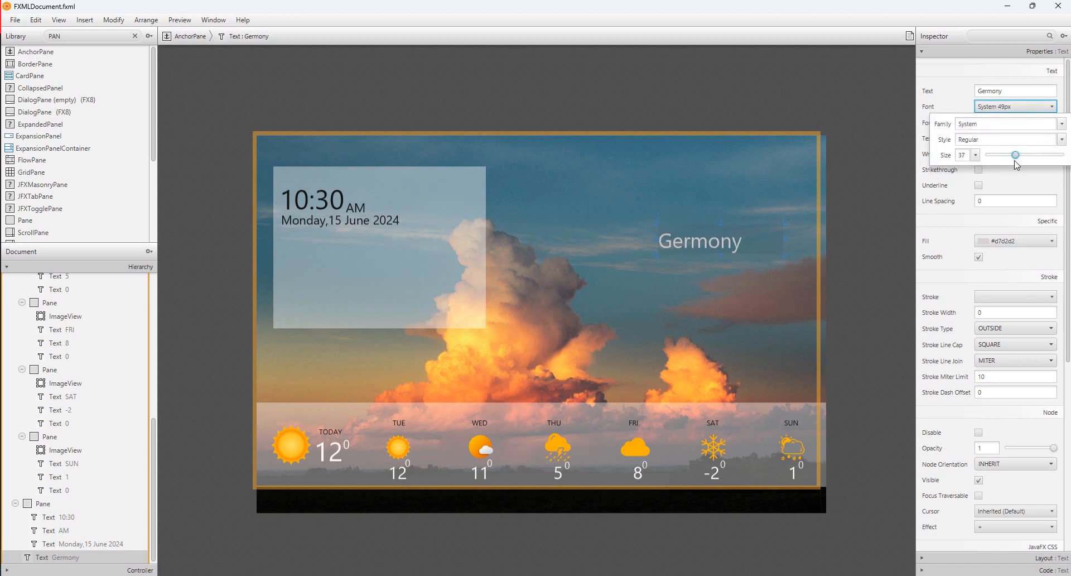
pyautogui.click(748, 259)
pyautogui.click(718, 247)
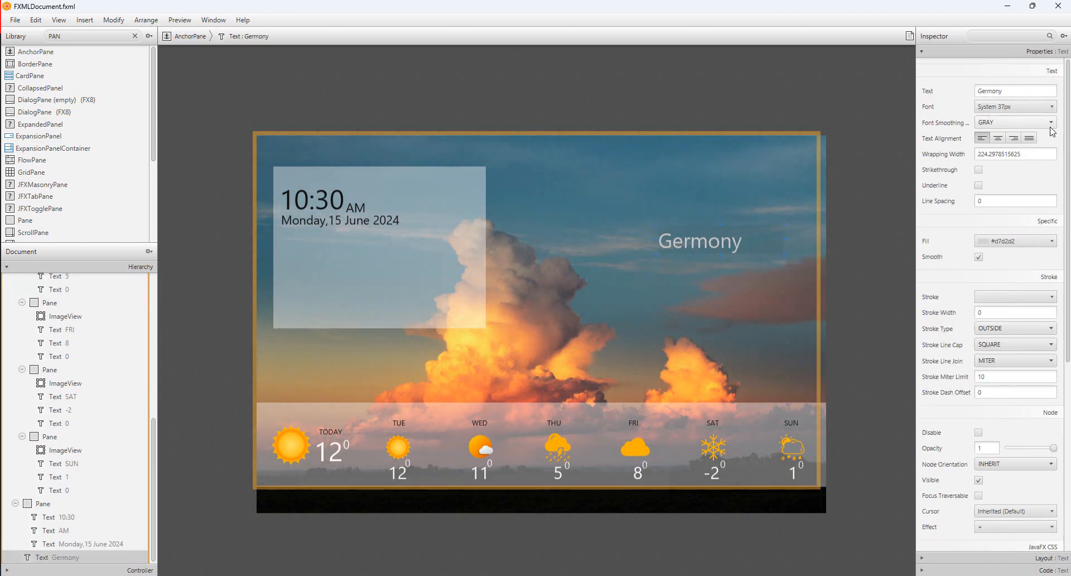
pyautogui.click(1015, 106)
pyautogui.moveTo(1016, 155); pyautogui.dragTo(1012, 160)
# Step: Narrow the Germony text's wrapping width to 140 and move the text into the translucent Pane, below the date
pyautogui.moveTo(712, 250); pyautogui.dragTo(322, 262)
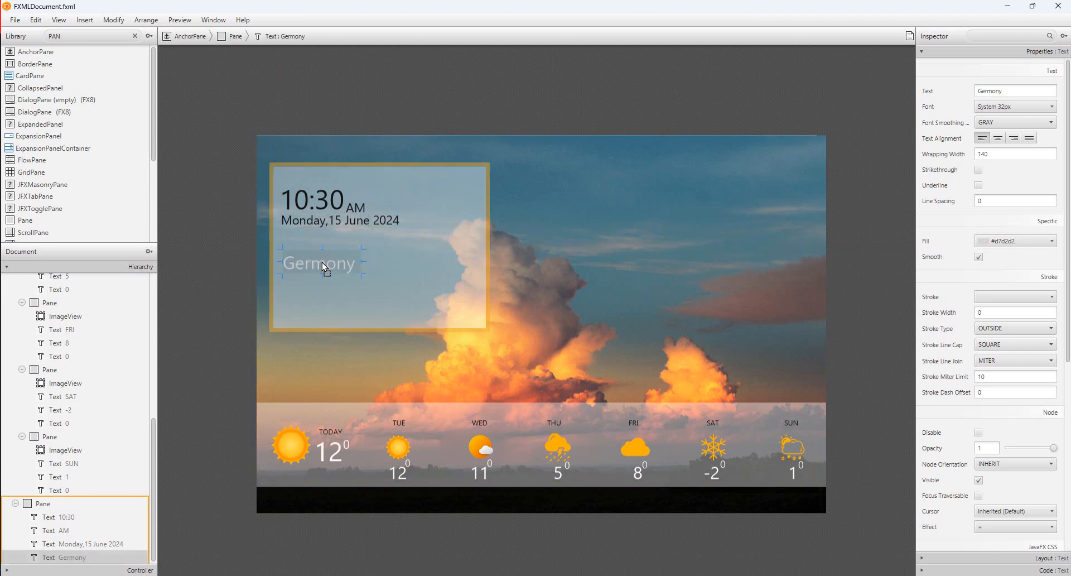
pyautogui.click(387, 277)
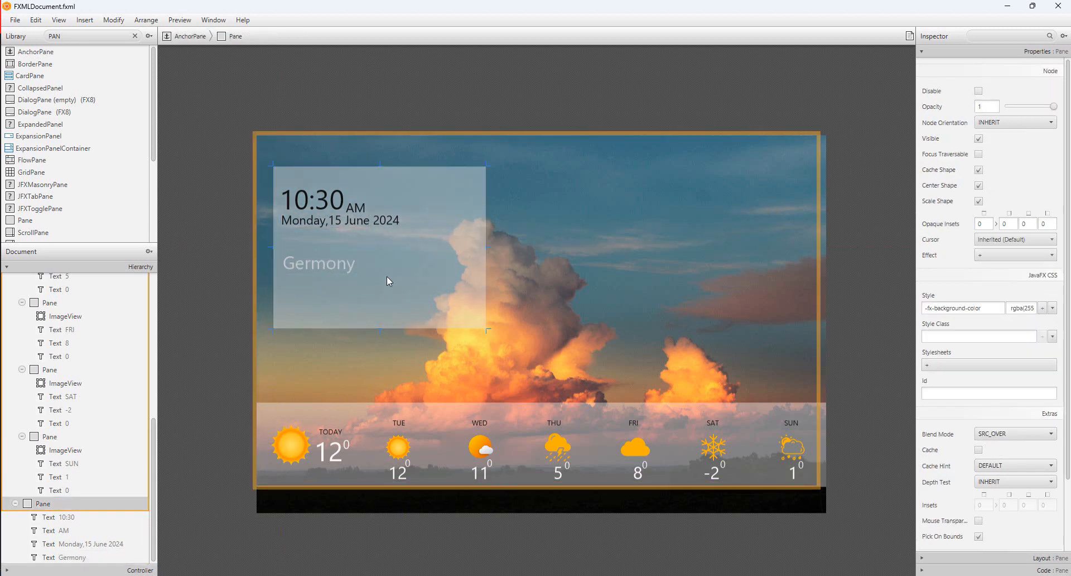
# Step: Duplicate the Germony text just below the original and change the copy's text to "Berlin"
pyautogui.moveTo(331, 263); pyautogui.dragTo(327, 283)
pyautogui.rightClick(328, 263)
pyautogui.click(351, 327)
pyautogui.doubleClick(326, 282)
pyautogui.write('Berlom')
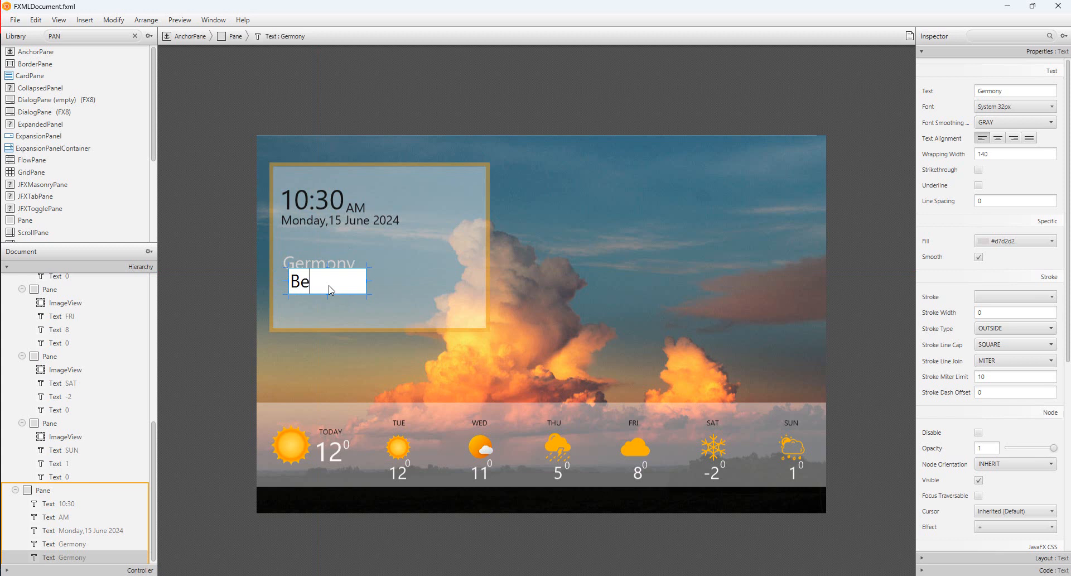
pyautogui.press('BackSpace')
pyautogui.press('BackSpace')
pyautogui.press('BackSpace')
pyautogui.write('lin')
pyautogui.press('Escape')
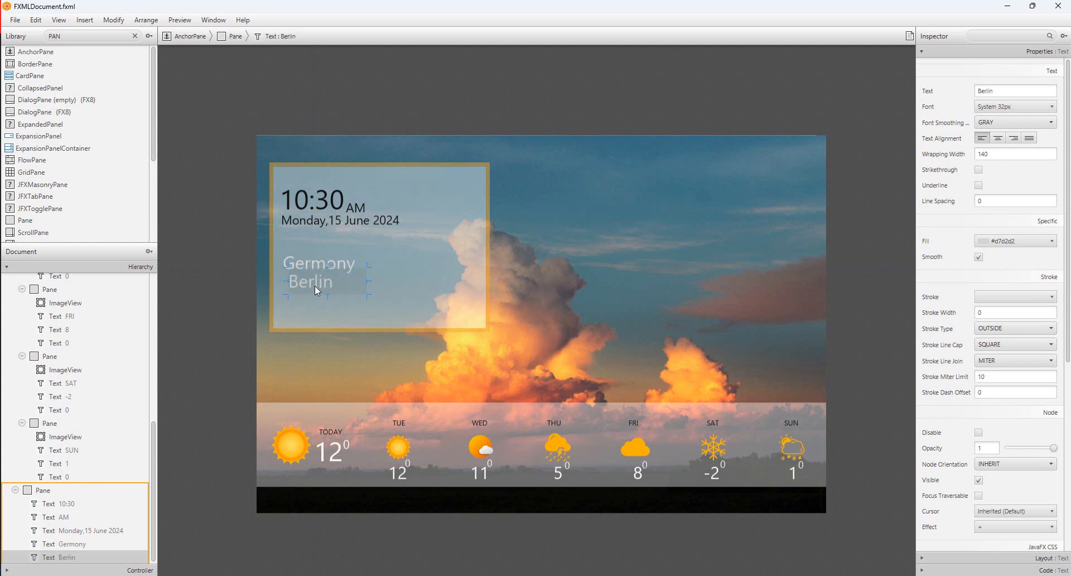
# Step: Reduce the Berlin text's font size to 24 px
pyautogui.click(1004, 106)
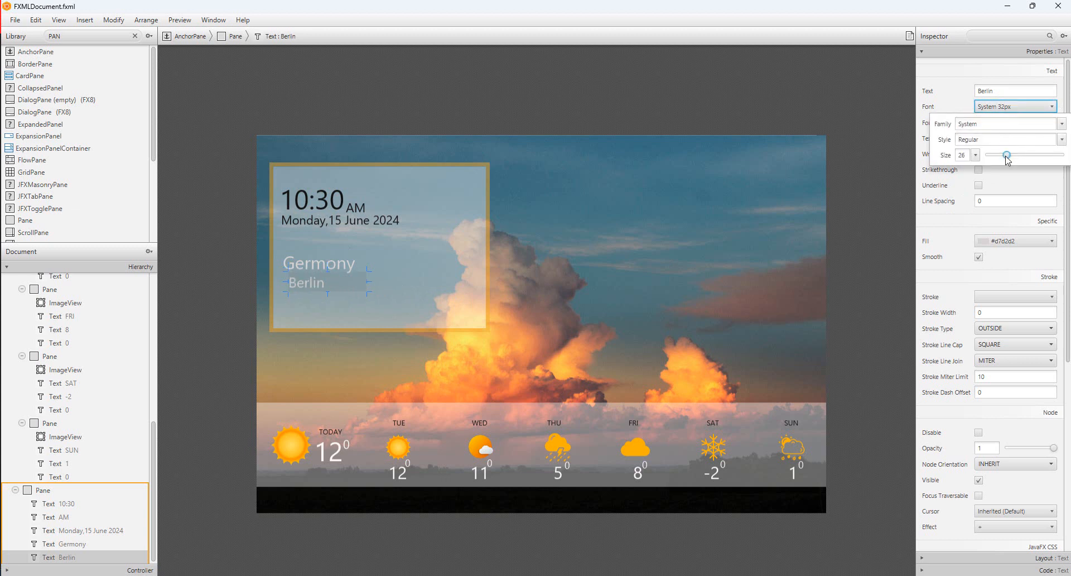
pyautogui.moveTo(1011, 155); pyautogui.dragTo(1005, 155)
pyautogui.click(304, 260)
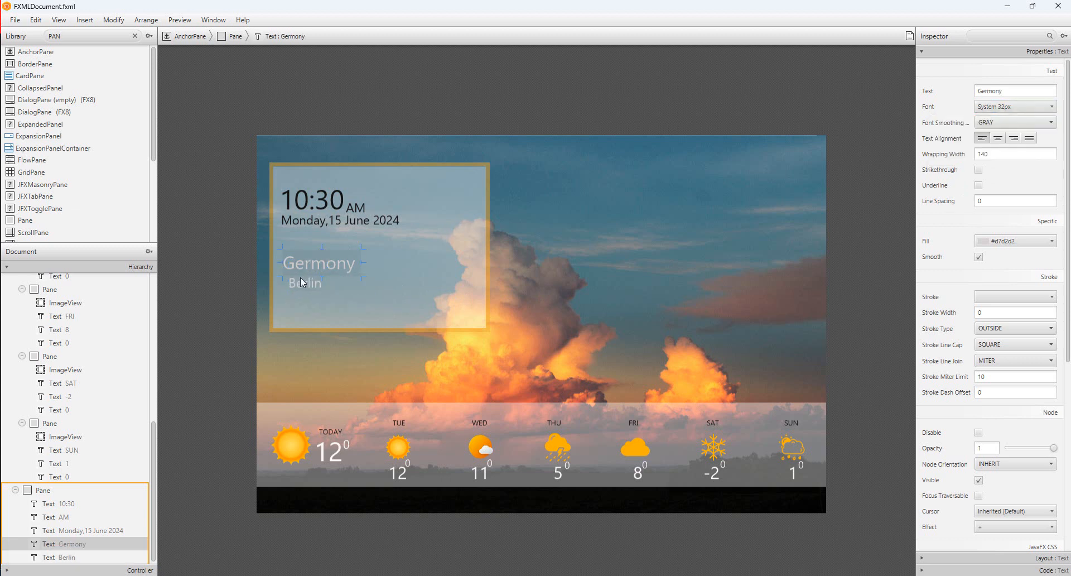
# Step: Narrow the Berlin text's wrapping width to 67 and align the text directly beneath Germony
pyautogui.click(300, 281)
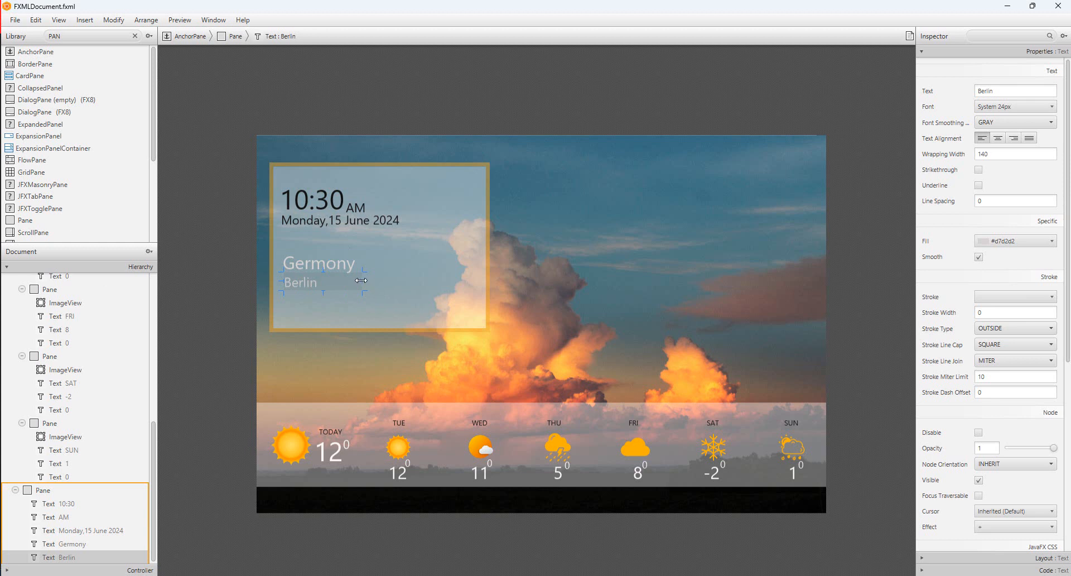
pyautogui.moveTo(365, 280); pyautogui.dragTo(322, 281)
pyautogui.press('Right')
pyautogui.press('Right')
pyautogui.press('Right')
pyautogui.press('Right')
pyautogui.press('Right')
pyautogui.press('Right')
pyautogui.press('Right')
pyautogui.press('Right')
pyautogui.press('Right')
pyautogui.press('Right')
pyautogui.press('Right')
pyautogui.press('Right')
pyautogui.press('Right')
pyautogui.press('Right')
pyautogui.press('Right')
pyautogui.press('Right')
pyautogui.press('Right')
pyautogui.press('Right')
pyautogui.press('Right')
pyautogui.press('Right')
pyautogui.press('Left')
pyautogui.press('Left')
pyautogui.press('Left')
pyautogui.press('Left')
pyautogui.press('Left')
pyautogui.press('Left')
pyautogui.press('Left')
pyautogui.press('Left')
pyautogui.press('Left')
pyautogui.press('Left')
pyautogui.press('Left')
pyautogui.press('Left')
pyautogui.press('Left')
pyautogui.press('Left')
pyautogui.press('Left')
pyautogui.press('Left')
pyautogui.press('Left')
pyautogui.press('Left')
pyautogui.press('Left')
pyautogui.press('Left')
pyautogui.press('Left')
pyautogui.press('Left')
pyautogui.press('Left')
pyautogui.press('Left')
pyautogui.press('Left')
pyautogui.press('Left')
pyautogui.press('Left')
pyautogui.press('Left')
pyautogui.press('Right')
pyautogui.press('Right')
pyautogui.press('Right')
# Step: Shorten the translucent Pane from its lower edge so it ends just below the Berlin text
pyautogui.click(594, 230)
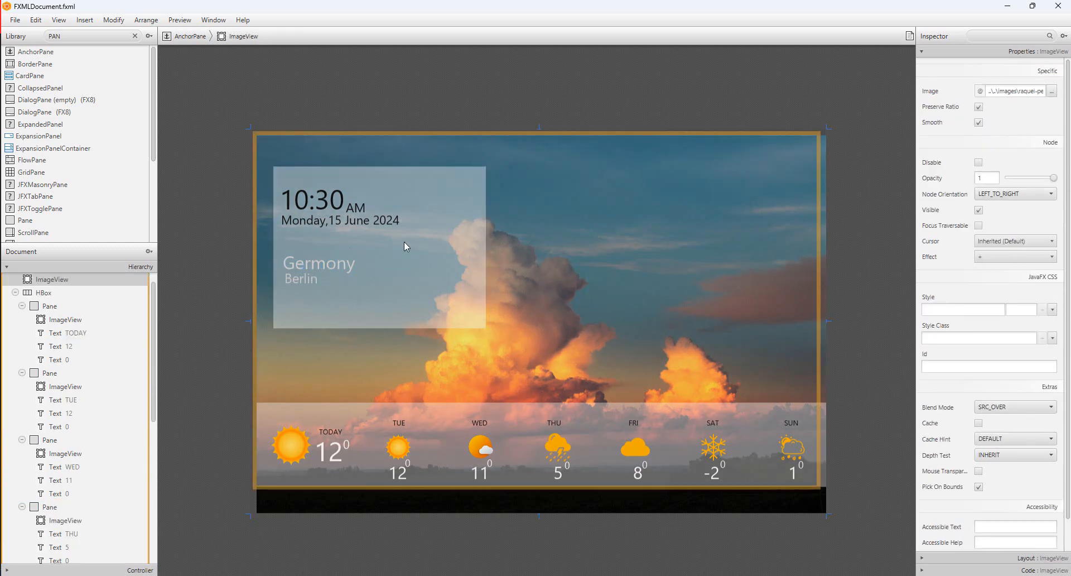
pyautogui.click(404, 245)
pyautogui.moveTo(380, 327); pyautogui.dragTo(382, 294)
# Step: Move the Germony and Berlin texts slightly upward inside the translucent Pane
pyautogui.click(309, 260)
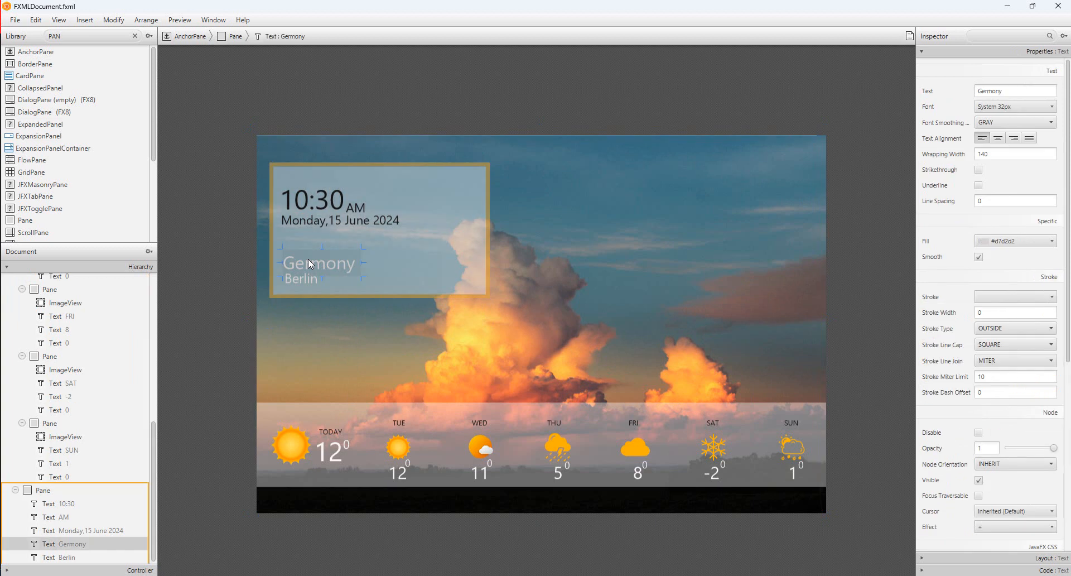
pyautogui.press('Up')
pyautogui.press('Up')
pyautogui.press('Up')
pyautogui.press('Up')
pyautogui.press('Up')
pyautogui.press('Up')
pyautogui.press('Up')
pyautogui.press('Up')
pyautogui.press('Up')
pyautogui.press('Up')
pyautogui.press('Up')
pyautogui.press('Up')
pyautogui.press('Up')
pyautogui.press('Up')
pyautogui.press('Up')
pyautogui.click(302, 276)
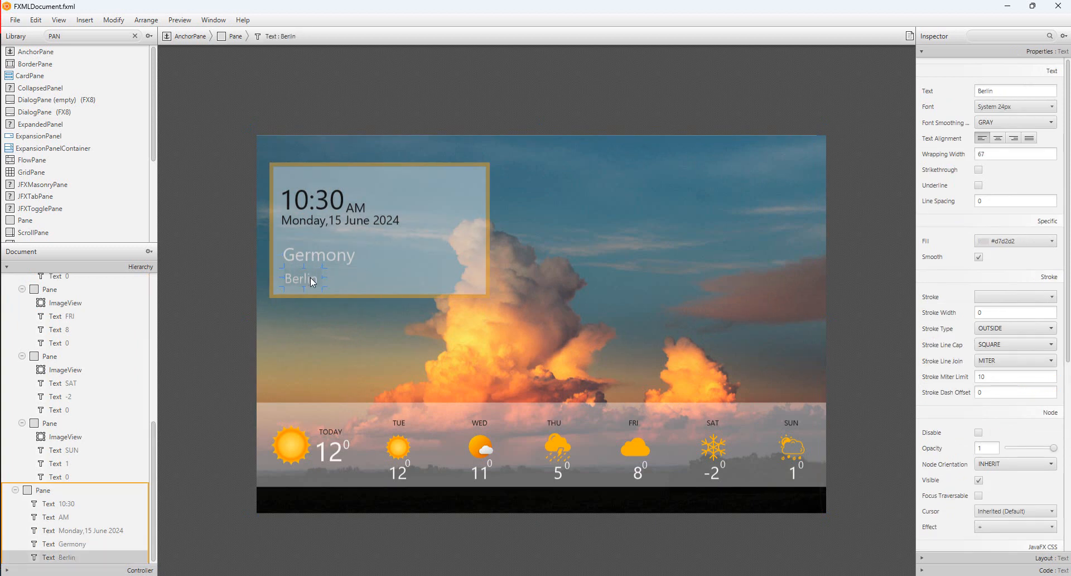
pyautogui.click(566, 270)
# Step: Narrow the translucent Pane from its right edge to fit closer around the date text
pyautogui.click(449, 245)
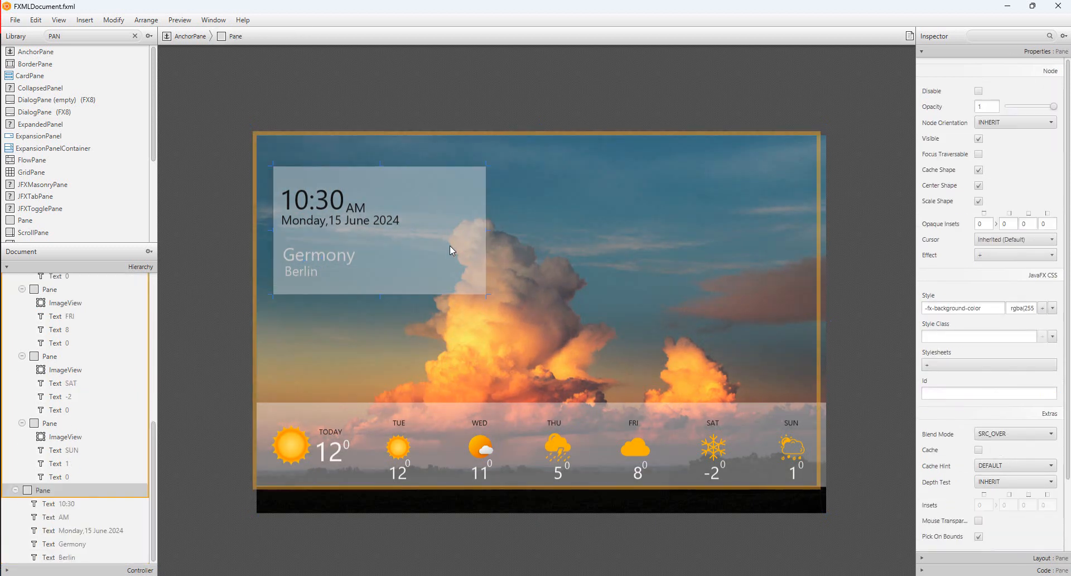
pyautogui.moveTo(486, 231); pyautogui.dragTo(437, 230)
pyautogui.click(525, 230)
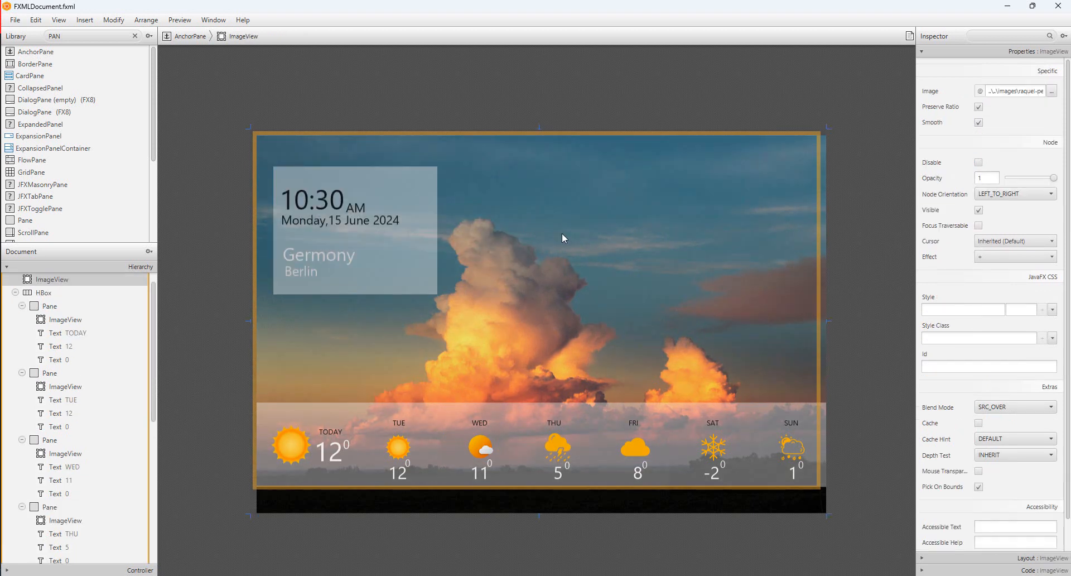
pyautogui.click(858, 343)
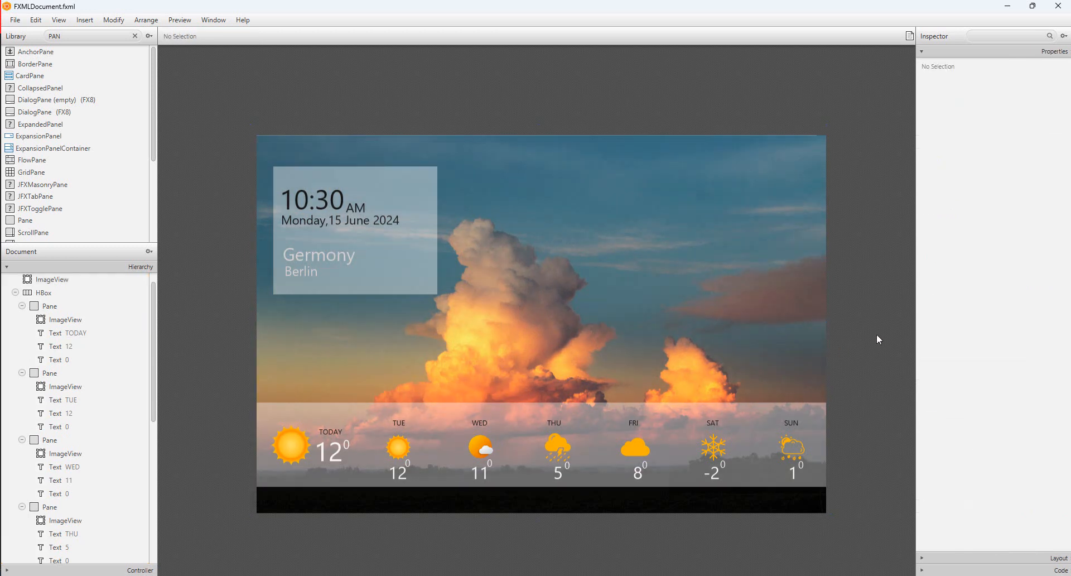
# Step: Set the fx:id of the 10:30 text to "time"
pyautogui.click(303, 197)
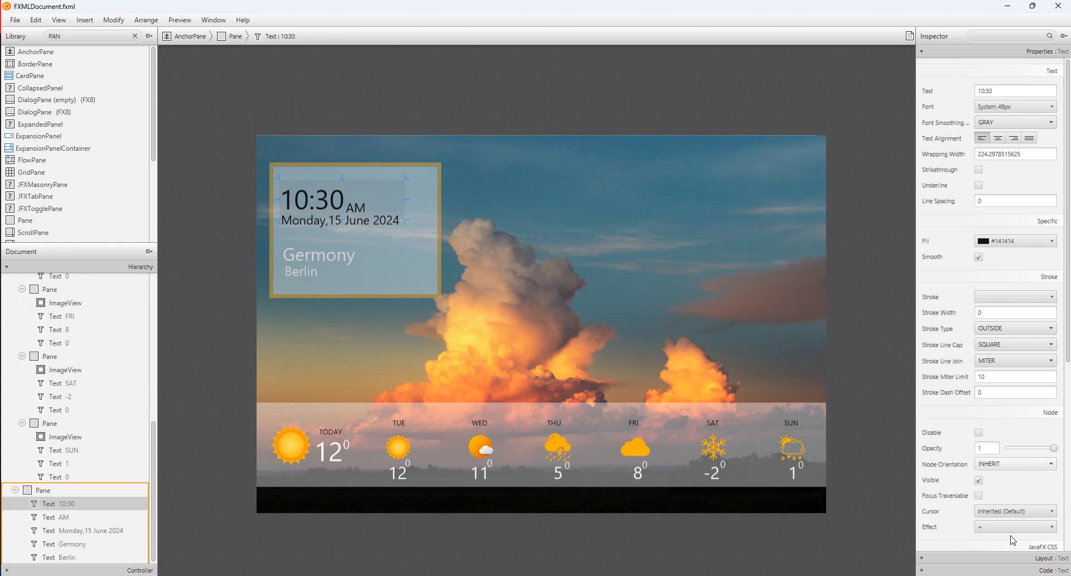
pyautogui.click(1025, 570)
pyautogui.click(1005, 115)
pyautogui.write('t')
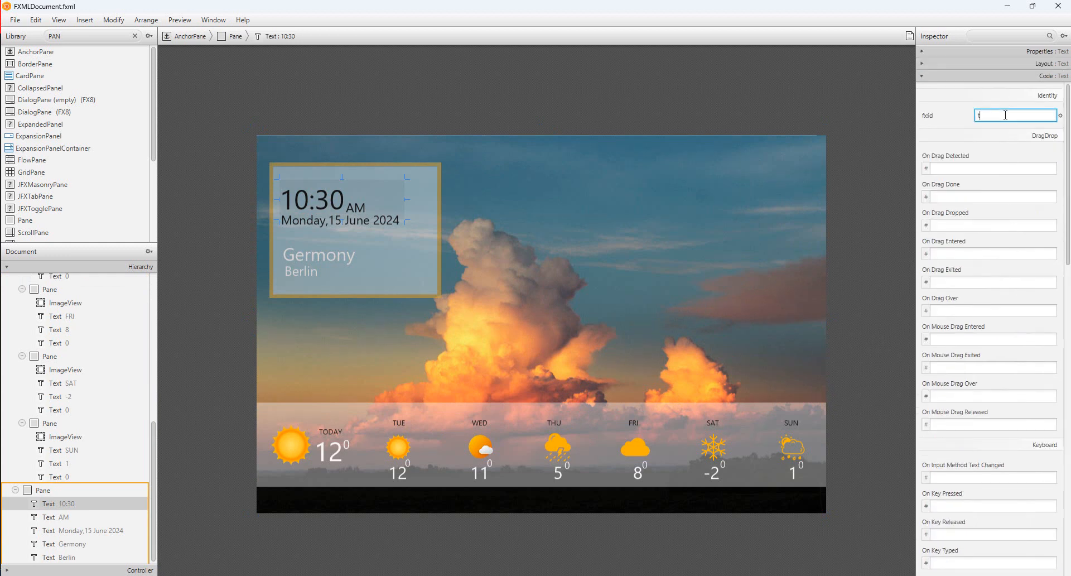
pyautogui.write('ime')
pyautogui.click(541, 182)
# Step: Set the fx:id of the Germony text to "country"
pyautogui.click(332, 263)
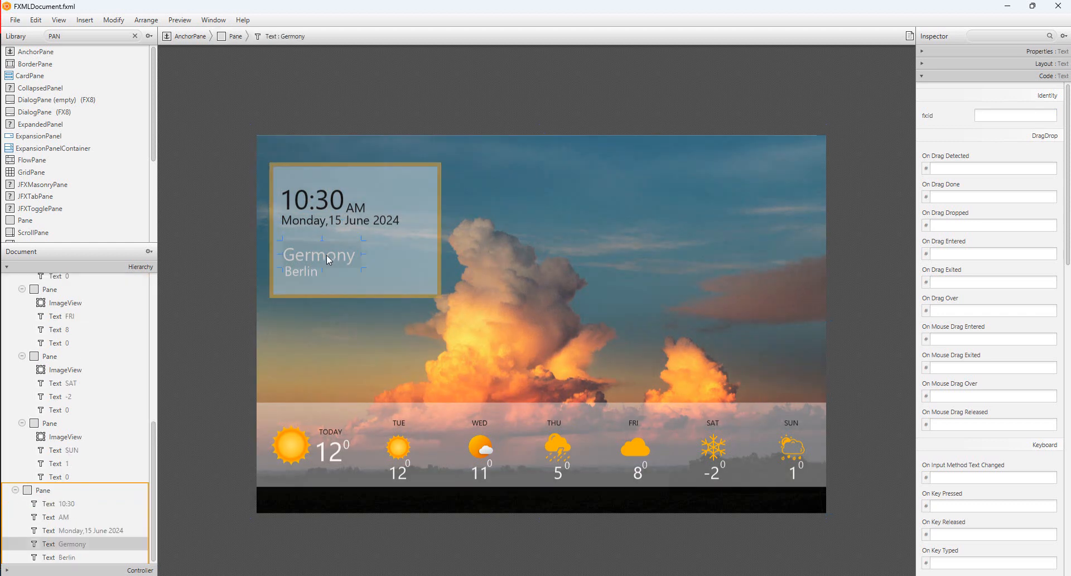
pyautogui.click(997, 115)
pyautogui.write('country')
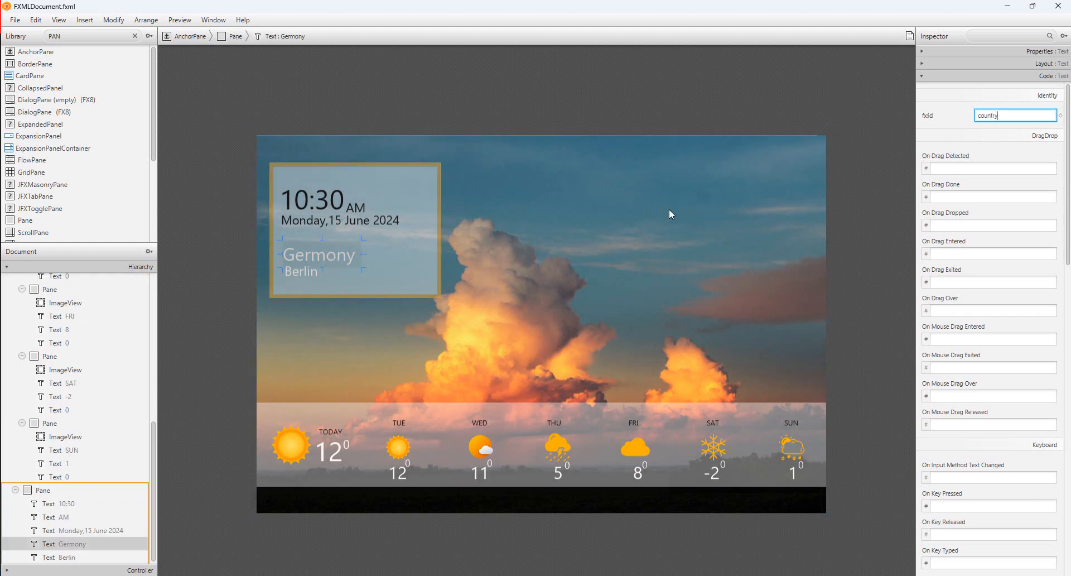
pyautogui.click(457, 244)
# Step: Set the fx:id of the Berlin text to "city"
pyautogui.click(303, 273)
pyautogui.click(1036, 115)
pyautogui.write('city')
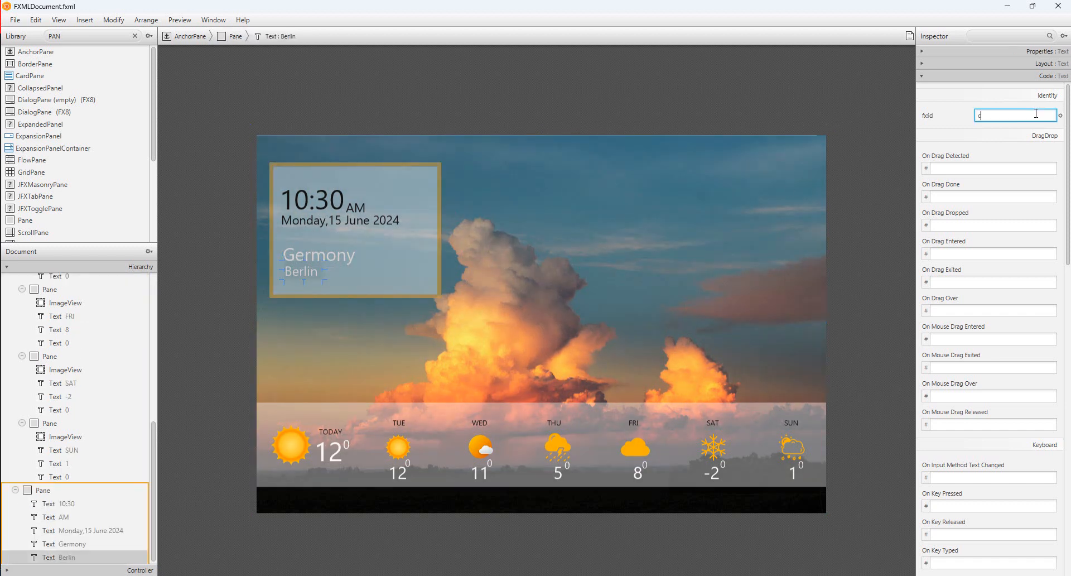
pyautogui.click(485, 217)
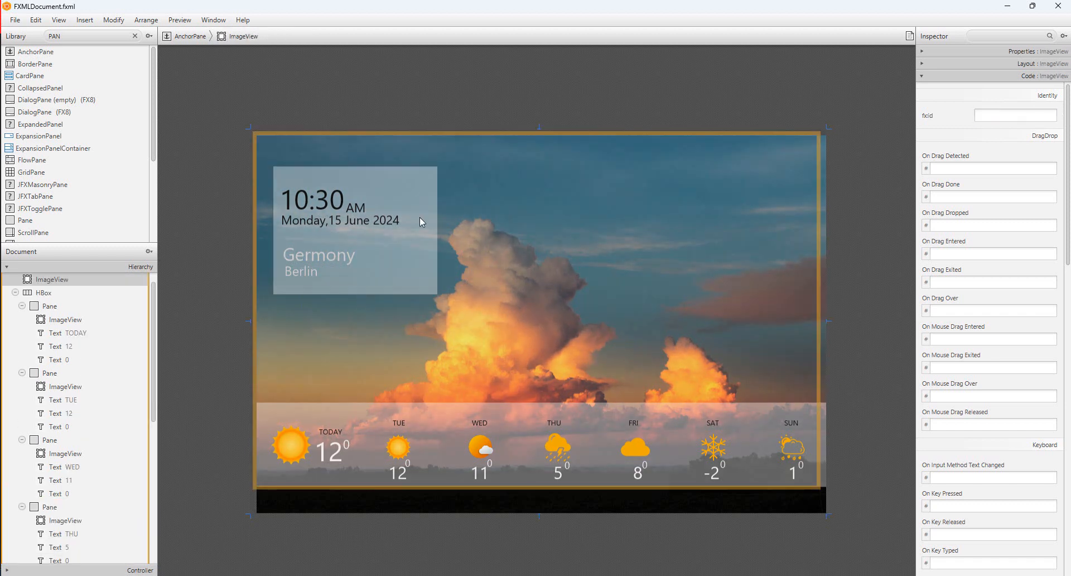
# Step: Set the fx:id of the "Monday,15 June 2024" text to "date" and save the FXML document
pyautogui.click(386, 219)
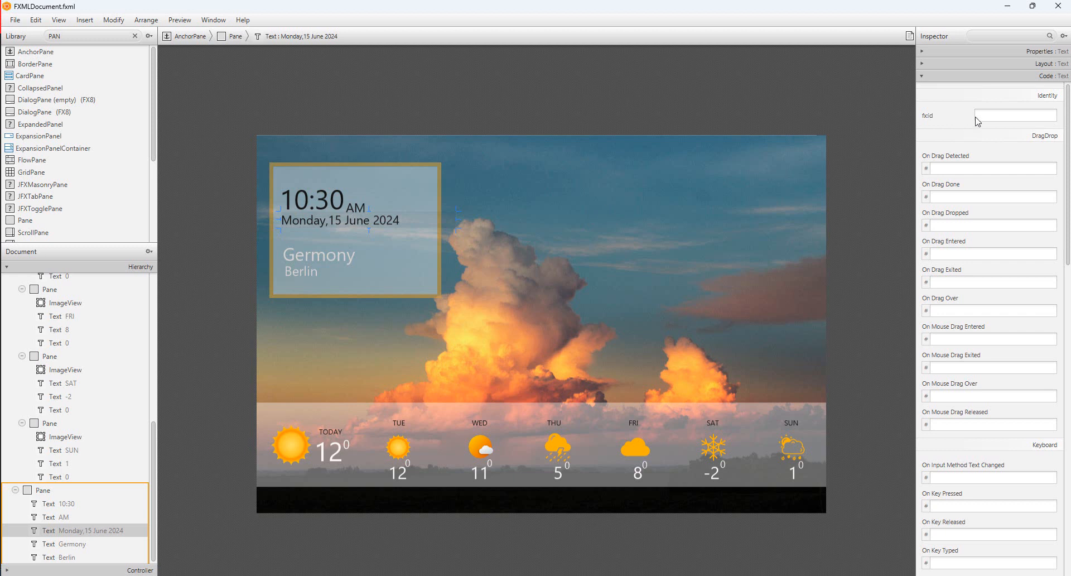
pyautogui.click(1000, 114)
pyautogui.write('data')
pyautogui.click(622, 219)
pyautogui.click(871, 220)
pyautogui.hotkey('ctrl', 's')
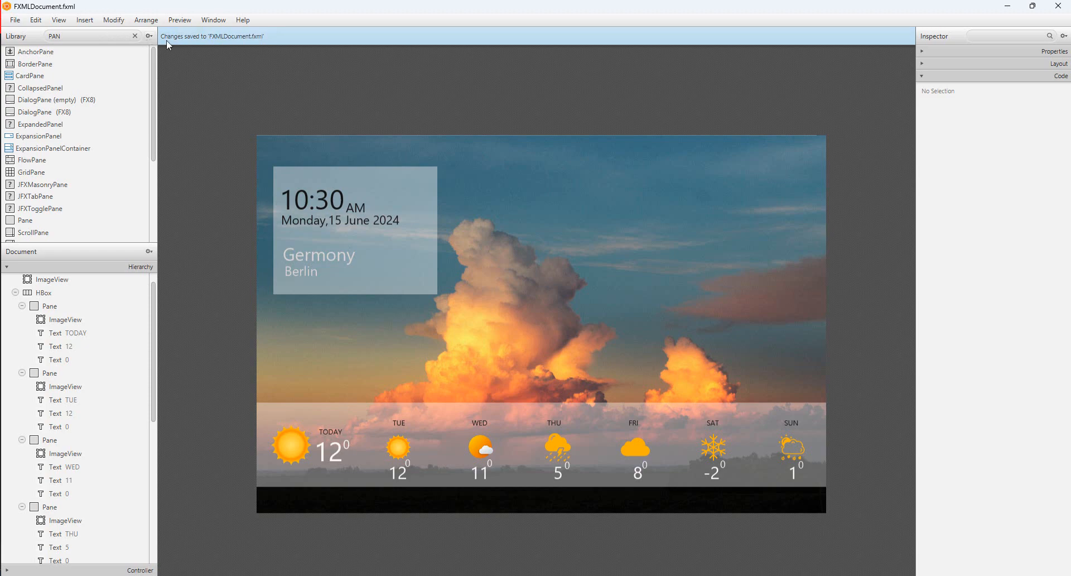
# Step: Switch to NetBeans and regenerate the controller from FXMLDocument.fxml with Make Controller
pyautogui.click(1010, 7)
pyautogui.click(677, 574)
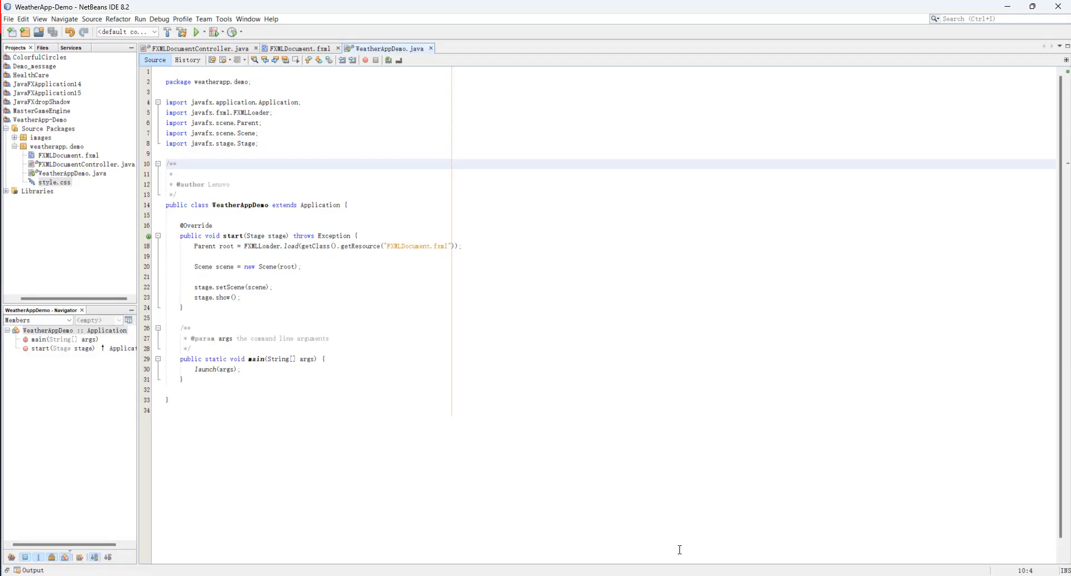
pyautogui.click(356, 278)
pyautogui.click(61, 155)
pyautogui.rightClick(67, 153)
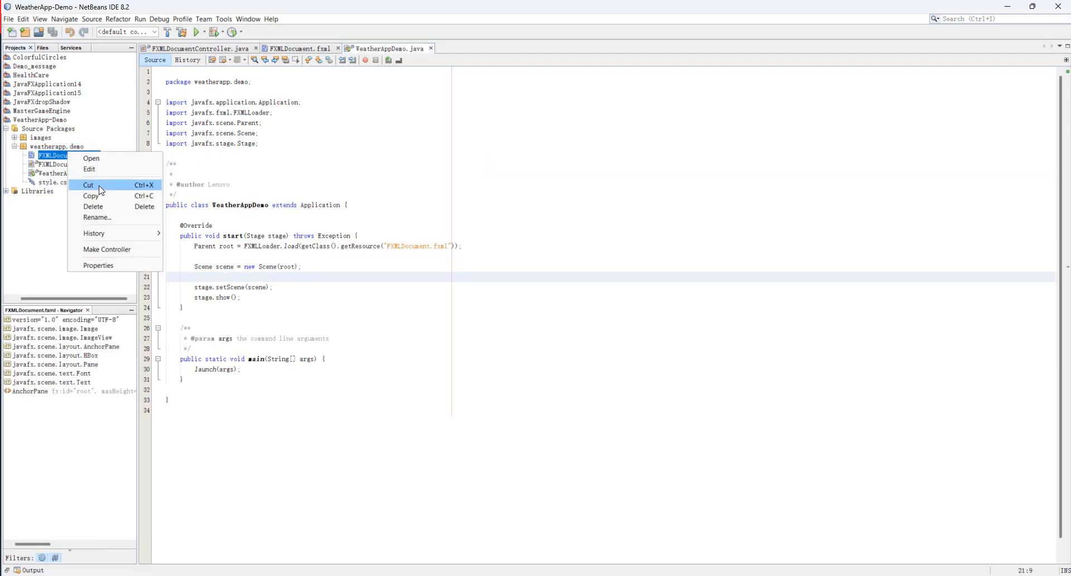
pyautogui.click(120, 249)
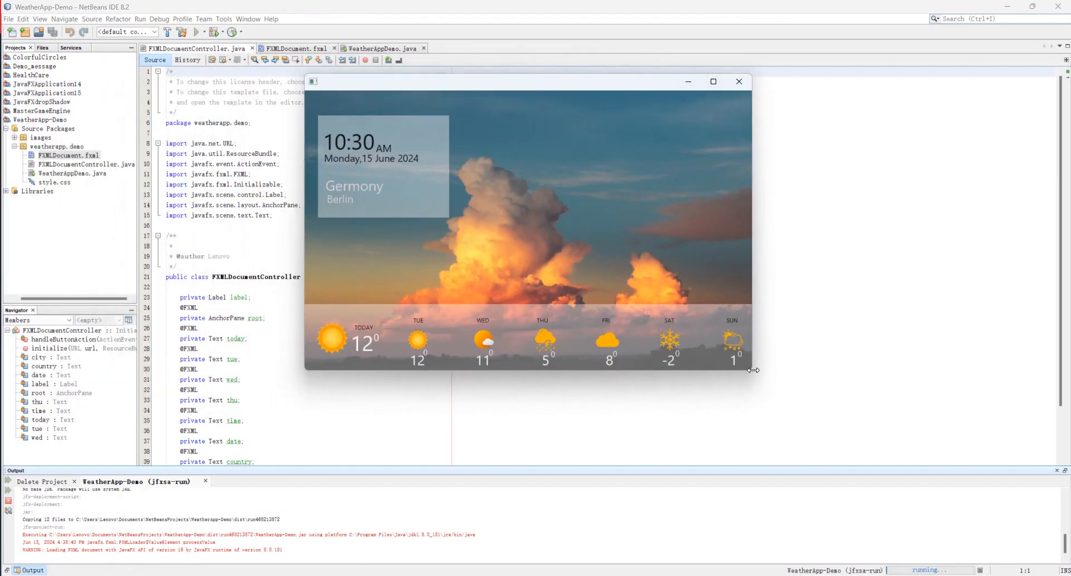
# Step: Minimize the NetBeans window and shift the running weather app window on the desktop to view its layout
pyautogui.click(1007, 7)
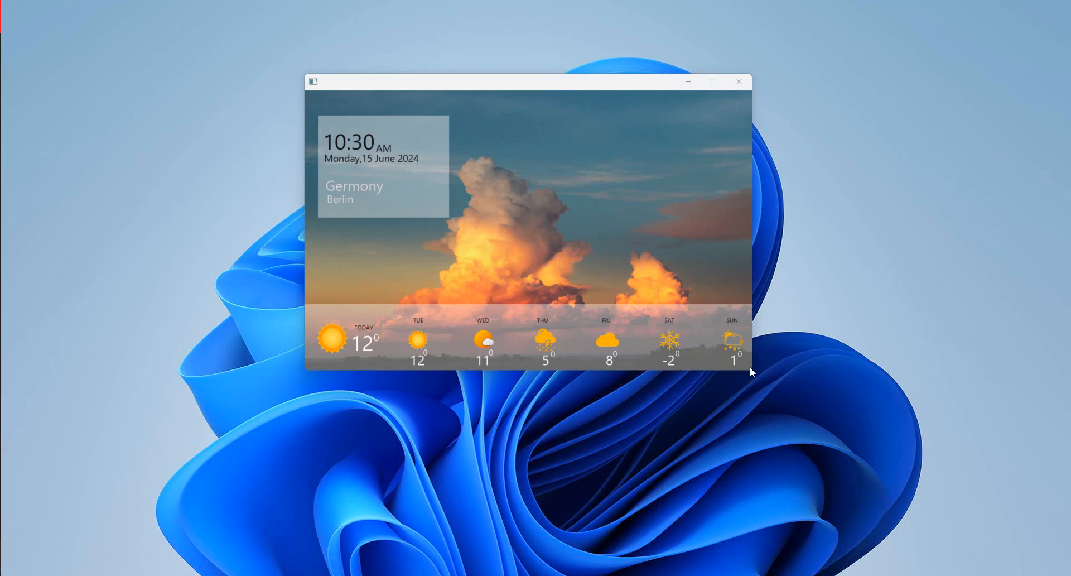
pyautogui.moveTo(584, 84); pyautogui.dragTo(608, 89)
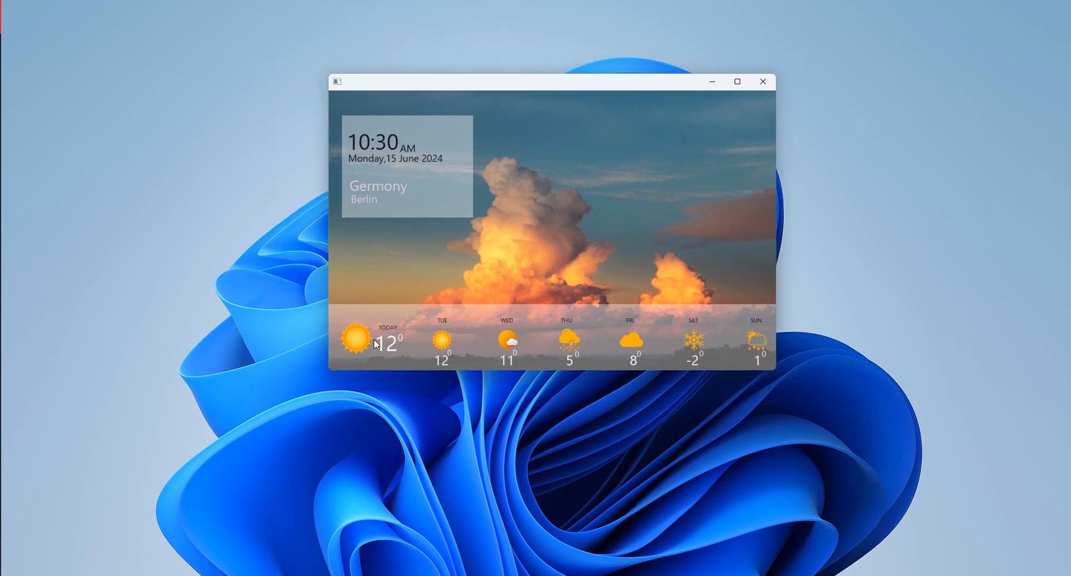